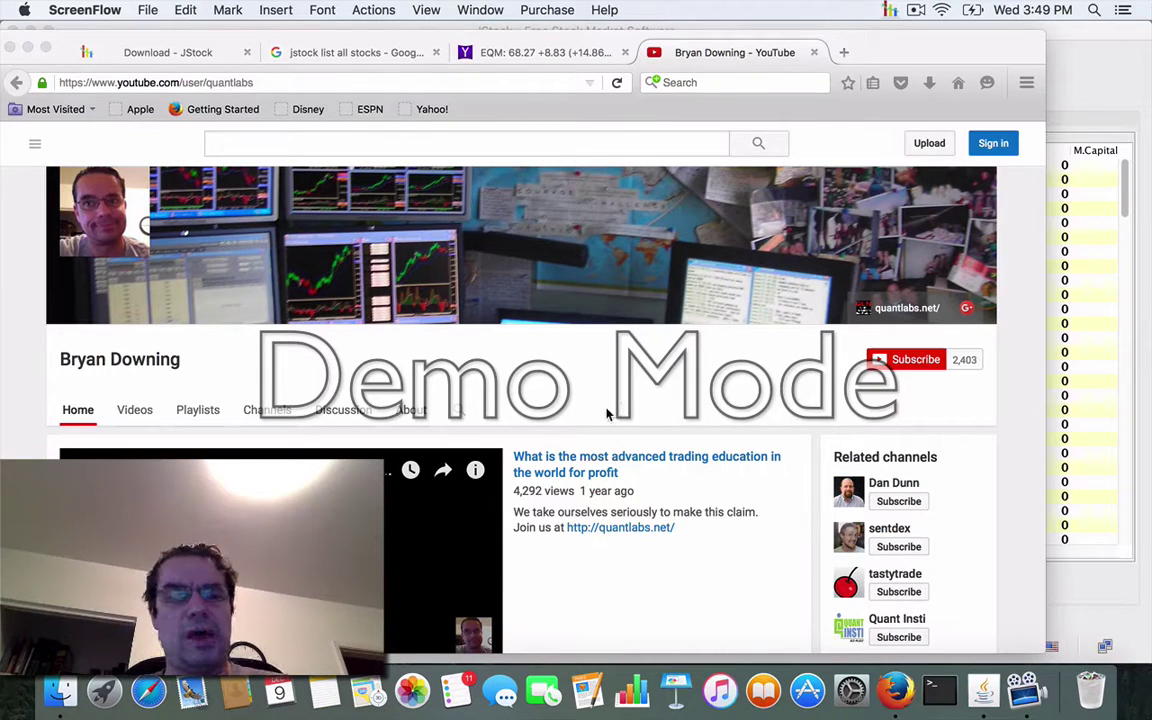
- Open the JSTOCK scanner playlist from the YouTube channel's playlists and switch back to JStock
{"action": "left_click", "coordinate": [210, 411]}
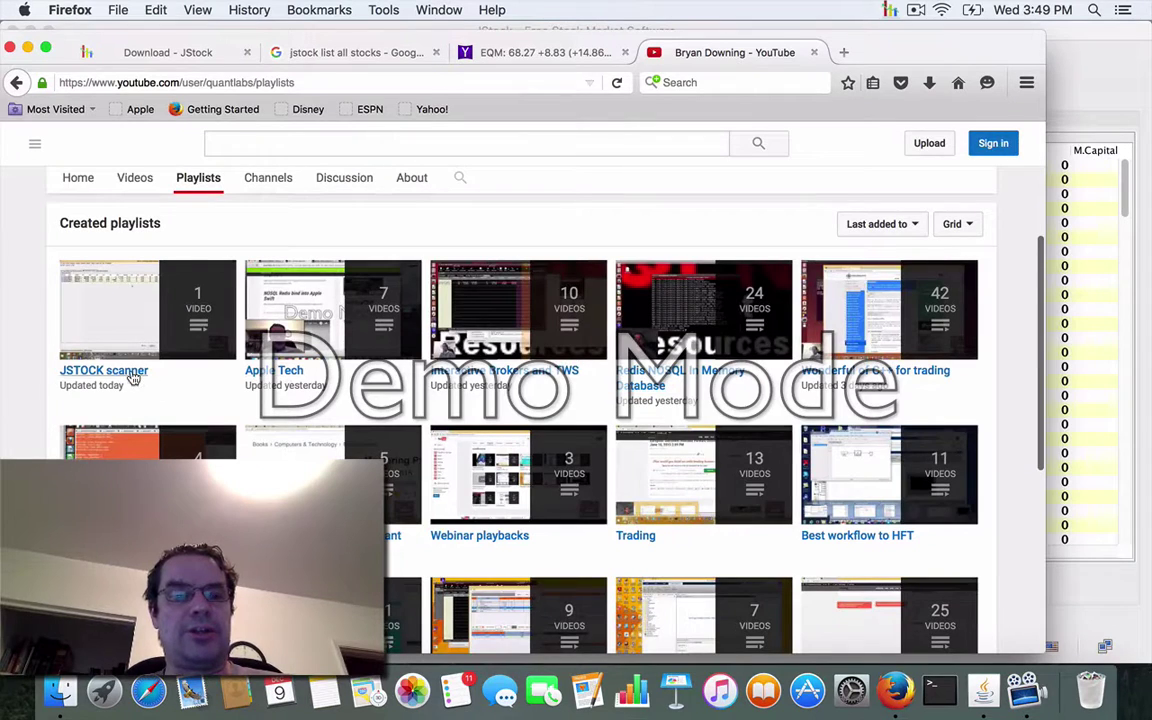
{"action": "left_click", "coordinate": [133, 376]}
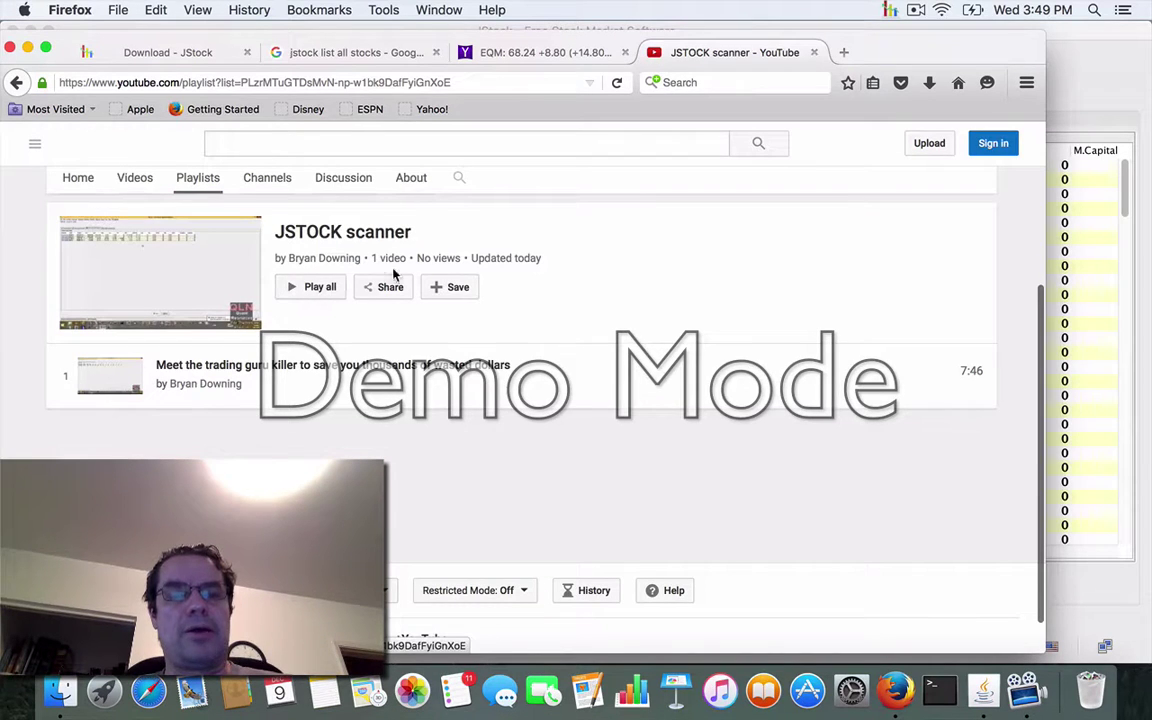
{"action": "left_click", "coordinate": [1071, 97]}
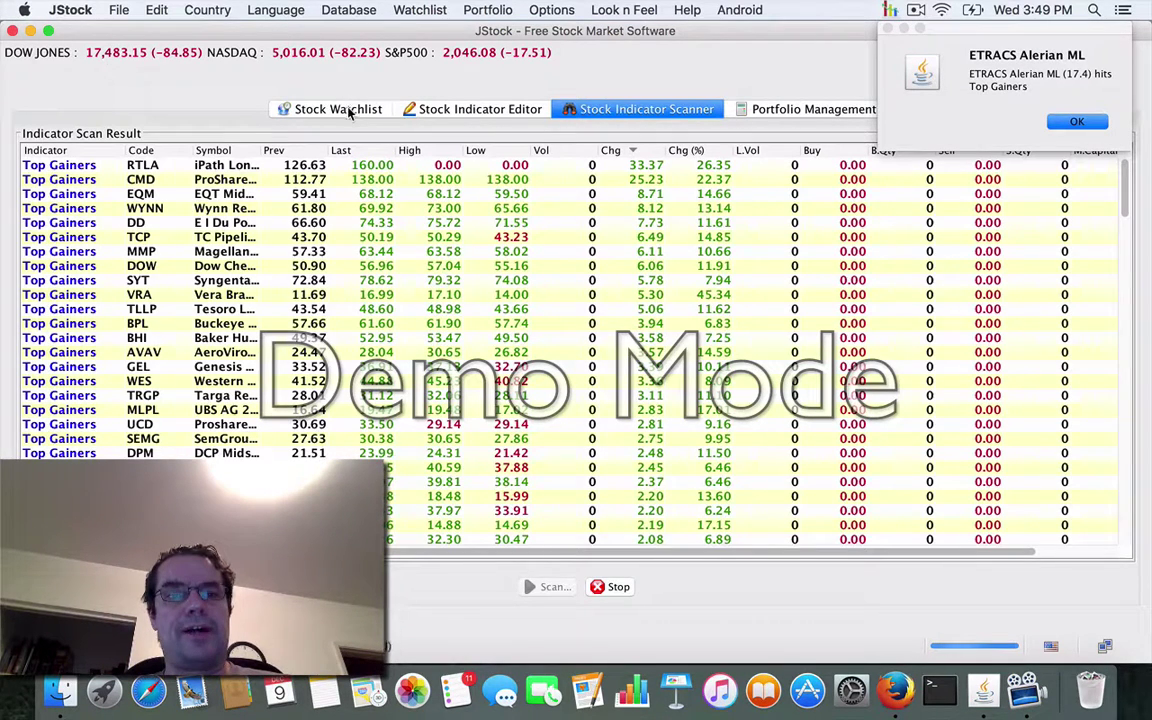
- Look through the countries and languages that JStock supports
{"action": "left_click", "coordinate": [207, 10]}
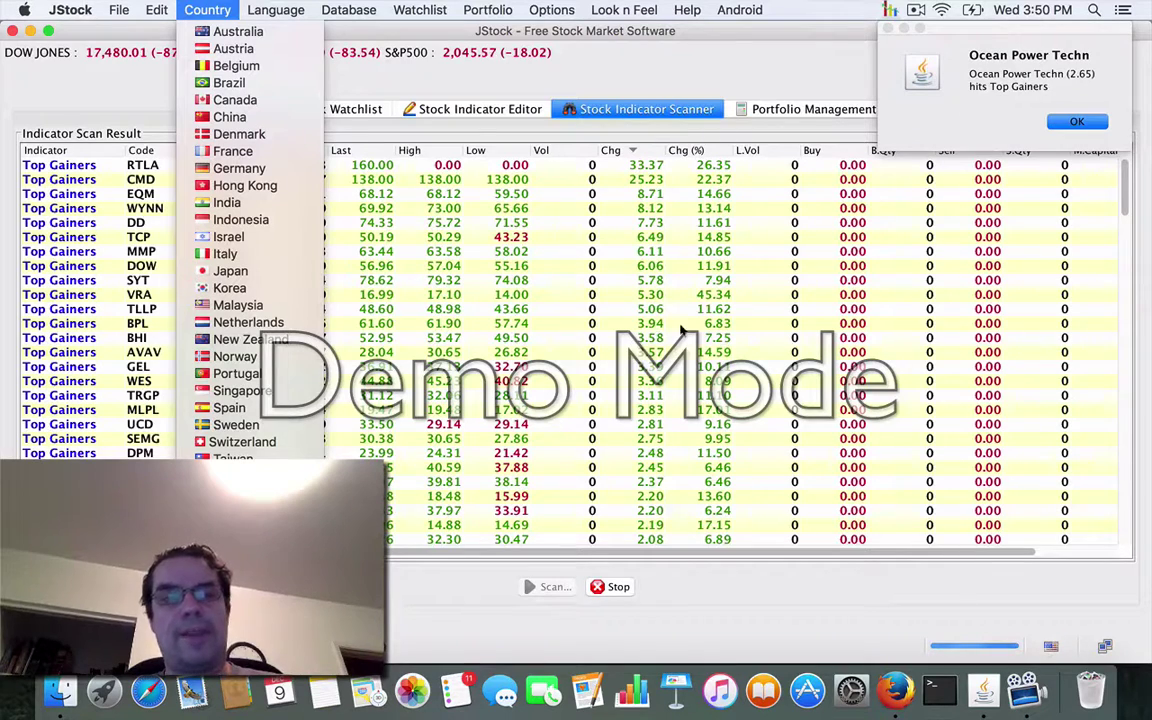
{"action": "left_click", "coordinate": [291, 7]}
{"action": "left_click", "coordinate": [291, 8]}
- Open the stock database, look at the stock exchange server's list of codes and symbols, and close it without changes
{"action": "mouse_move", "coordinate": [348, 10]}
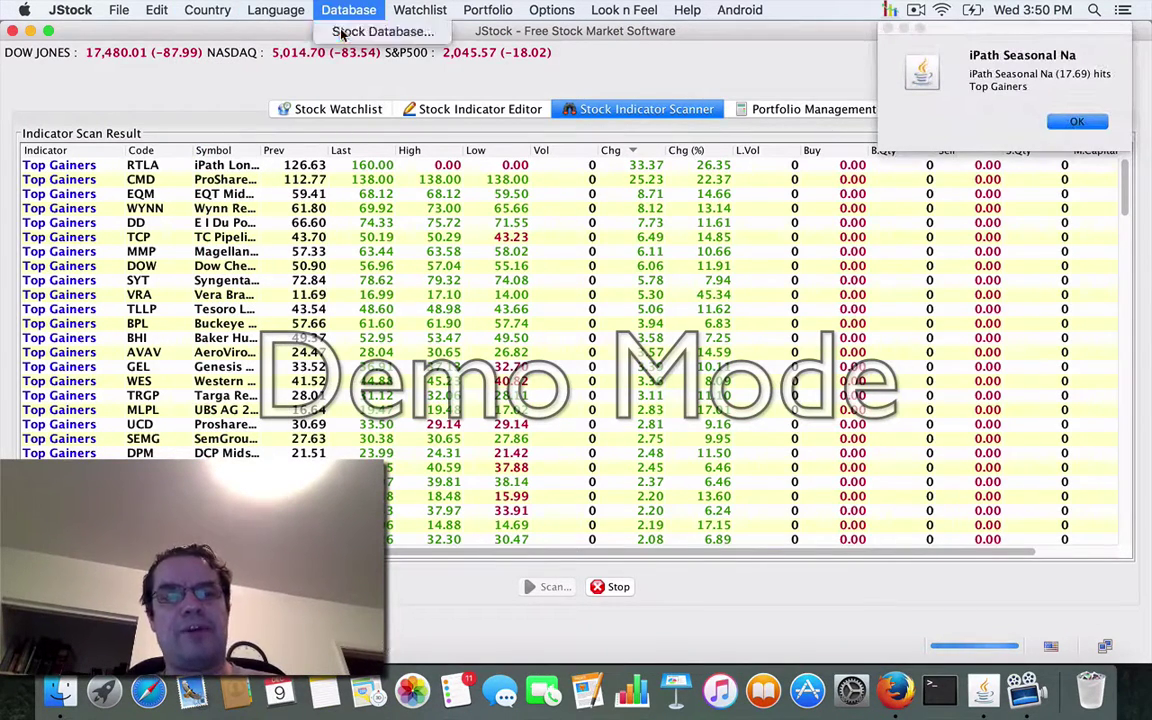
{"action": "left_click", "coordinate": [341, 33]}
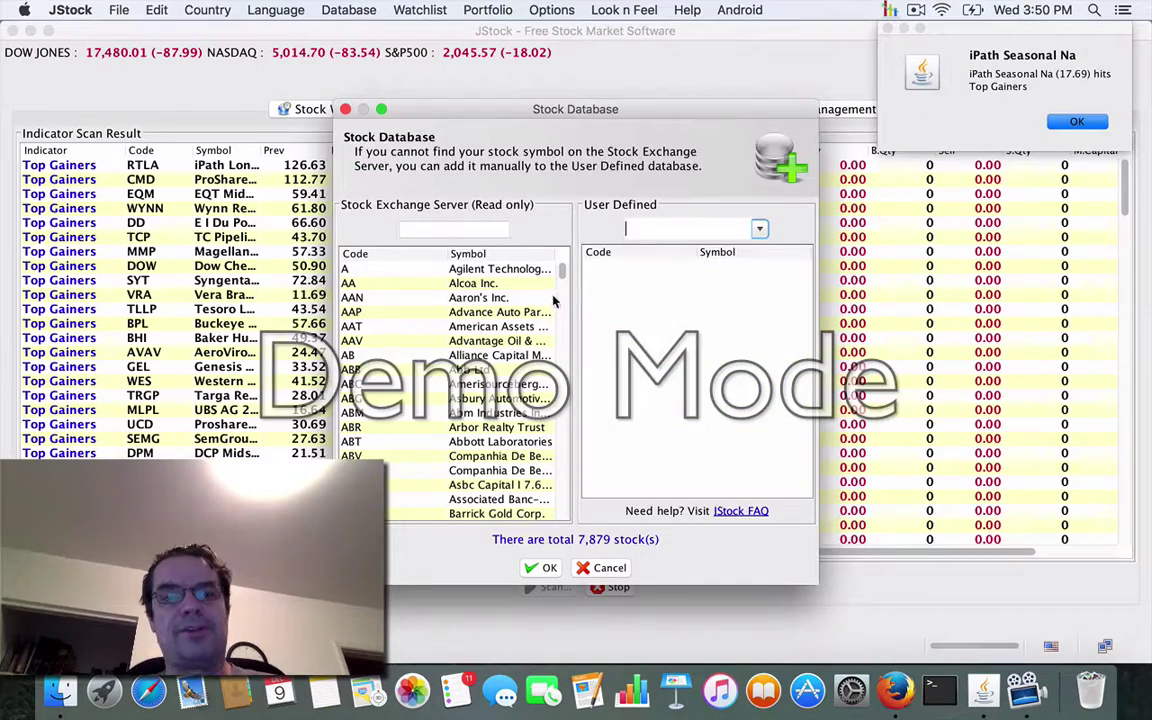
{"action": "left_click_drag", "start_coordinate": [561, 283], "coordinate": [510, 235]}
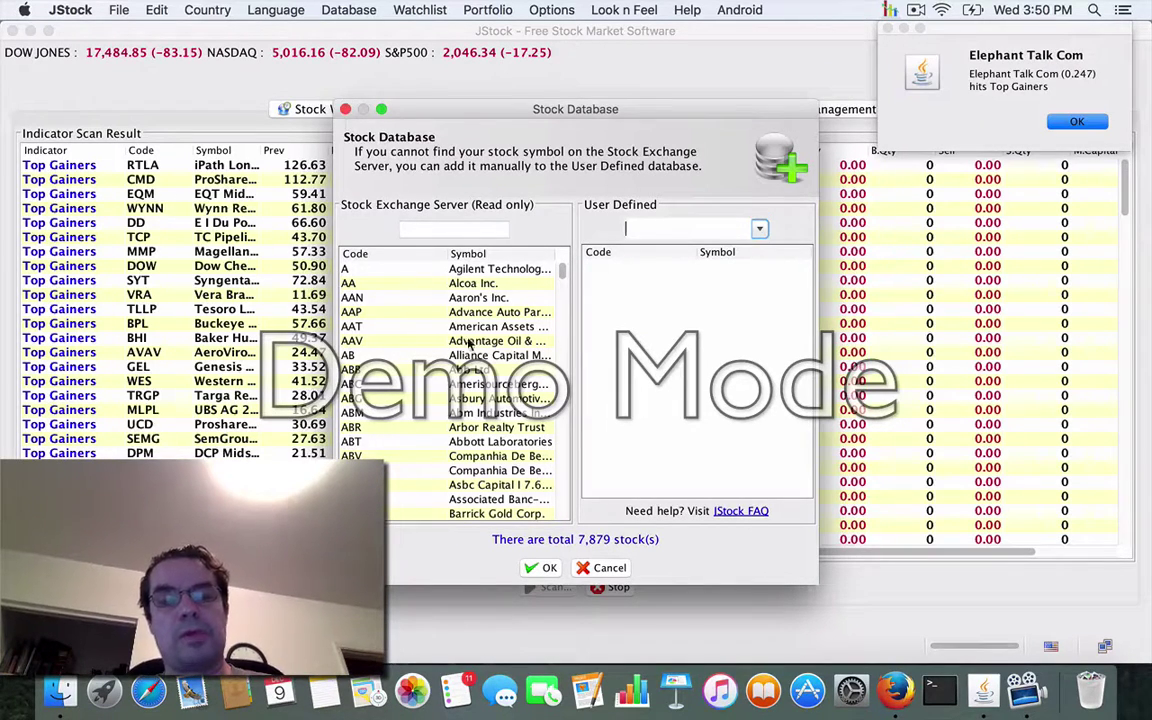
{"action": "left_click", "coordinate": [603, 568]}
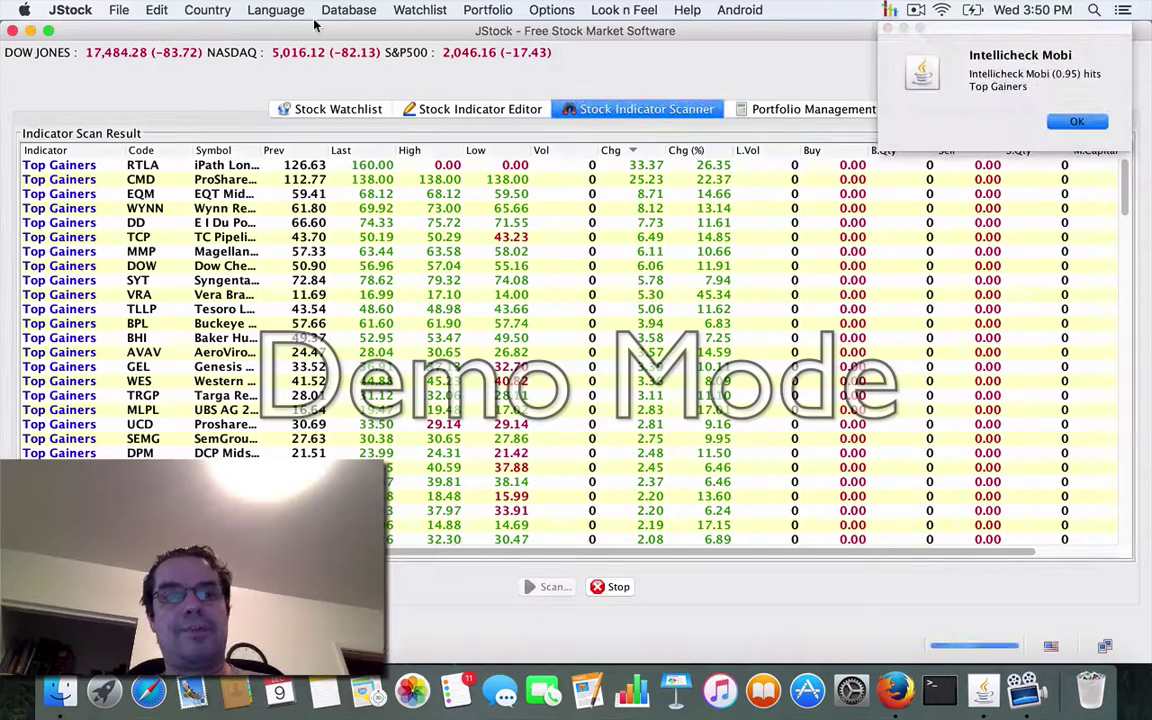
- Look through the available watchlist, portfolio, look-and-feel, Android and language choices without changing any setting
{"action": "left_click", "coordinate": [420, 12]}
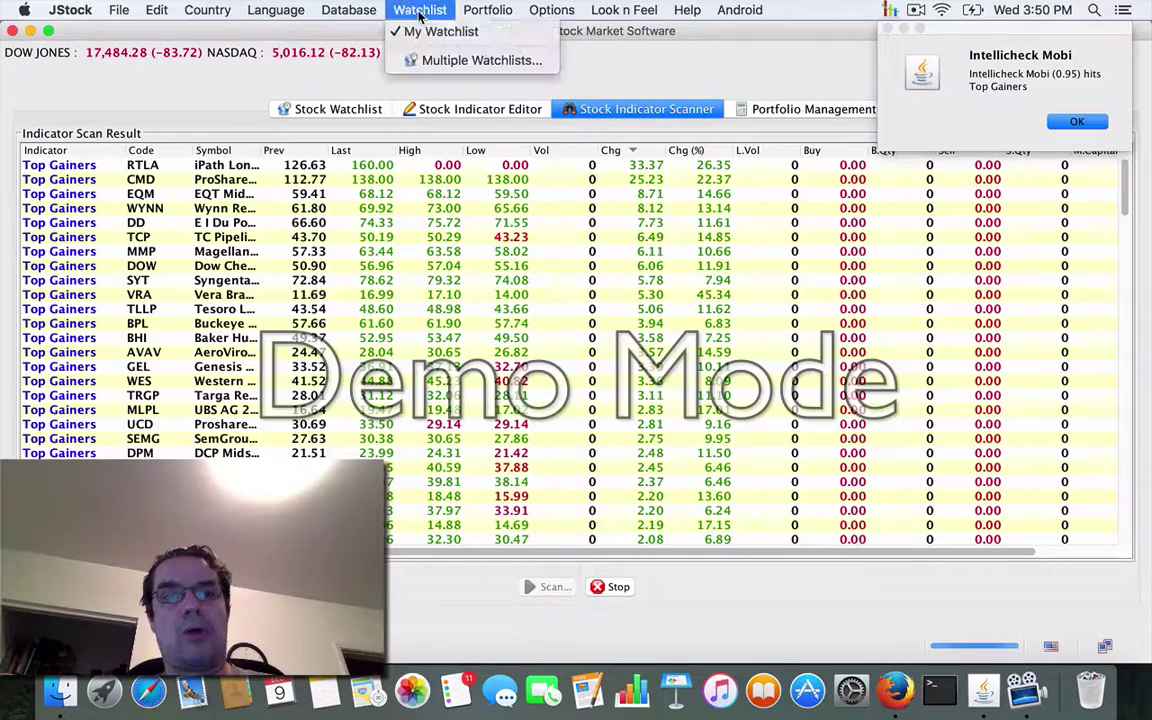
{"action": "mouse_move", "coordinate": [494, 12]}
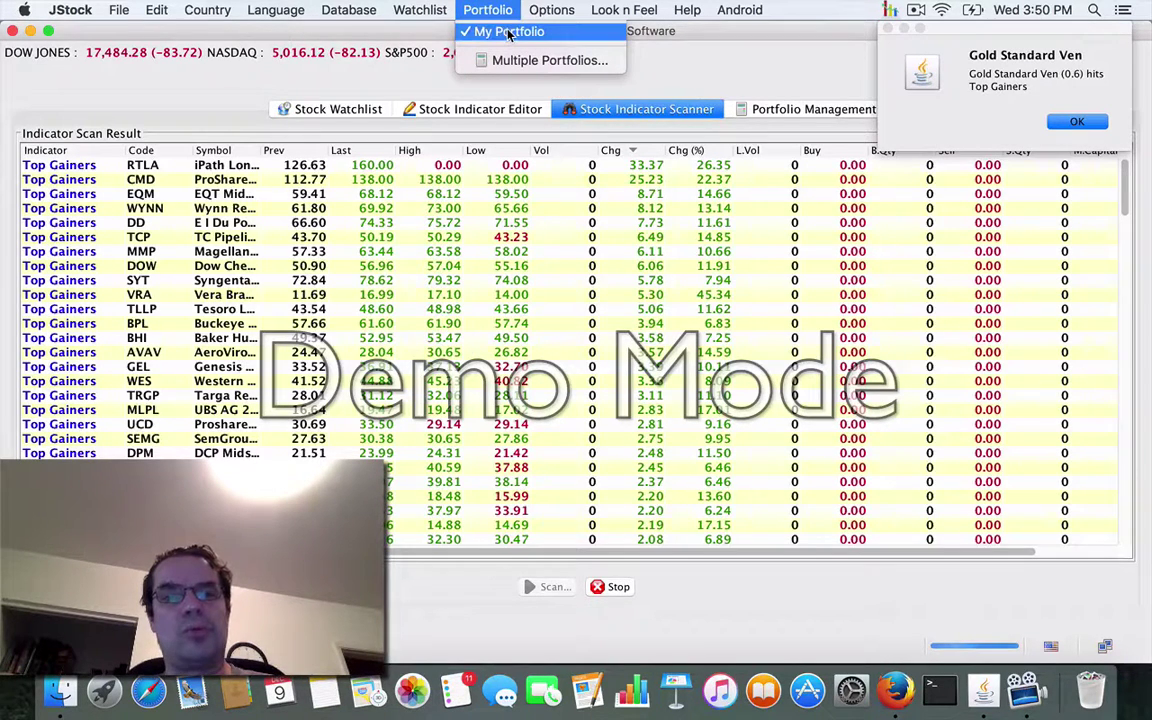
{"action": "left_click", "coordinate": [508, 33]}
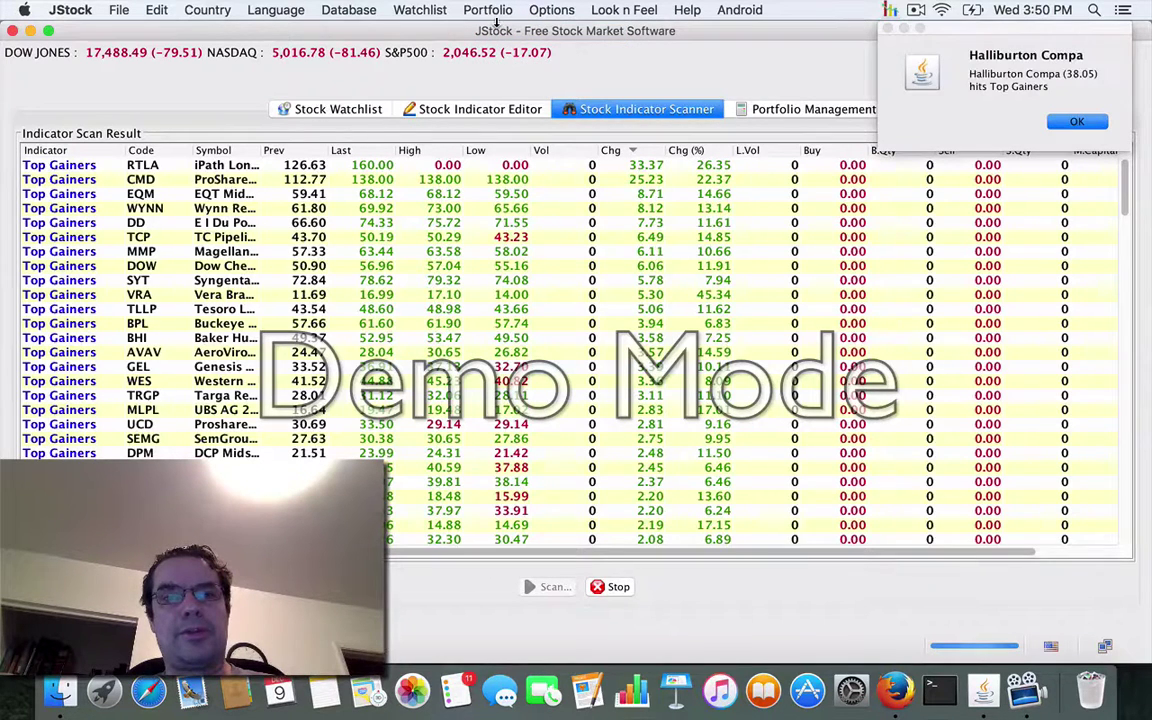
{"action": "left_click", "coordinate": [550, 12]}
{"action": "mouse_move", "coordinate": [621, 9]}
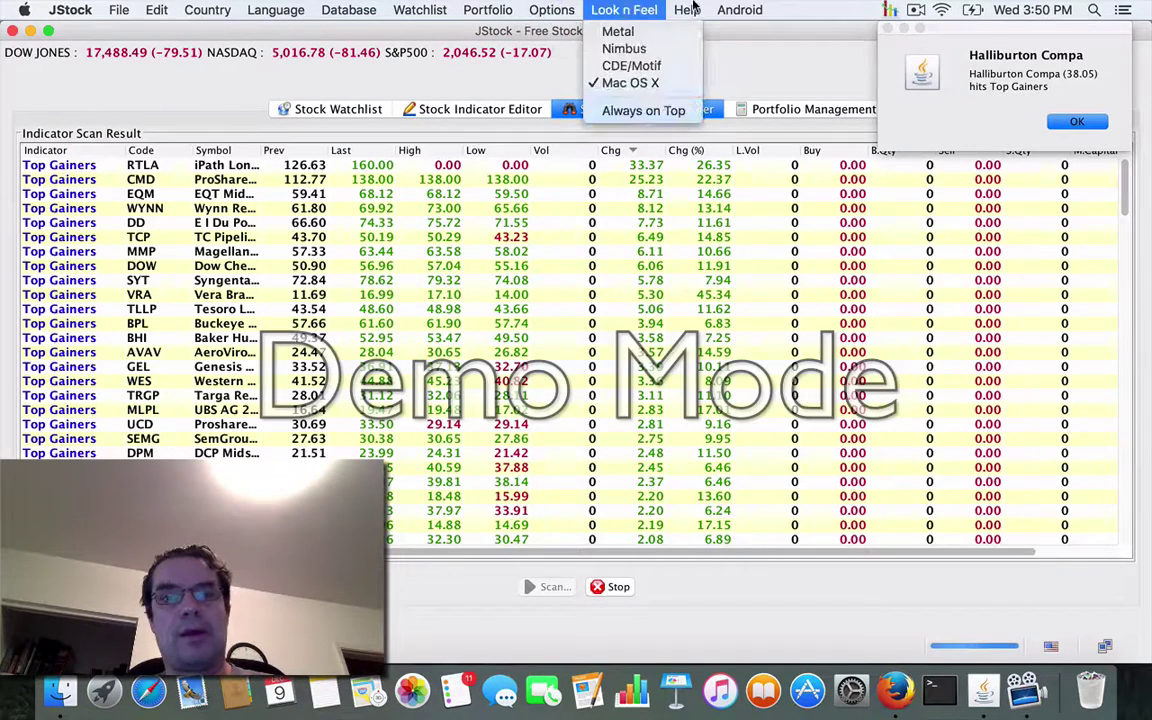
{"action": "mouse_move", "coordinate": [751, 18]}
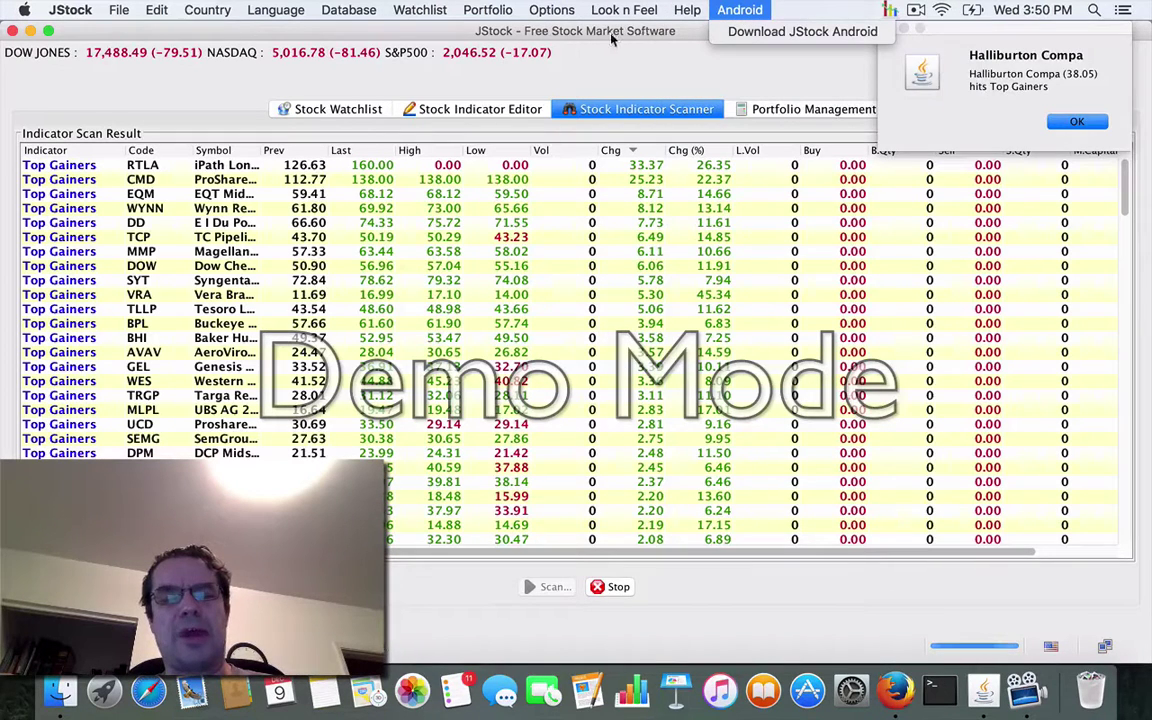
{"action": "mouse_move", "coordinate": [358, 12]}
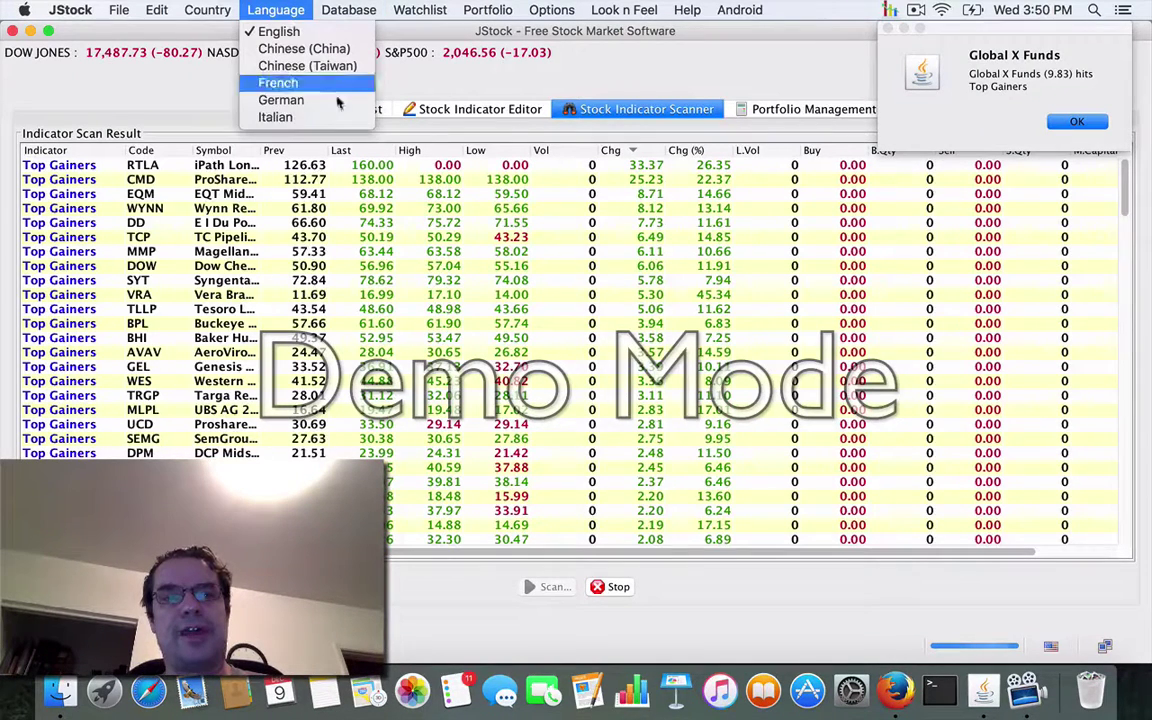
{"action": "left_click", "coordinate": [403, 92]}
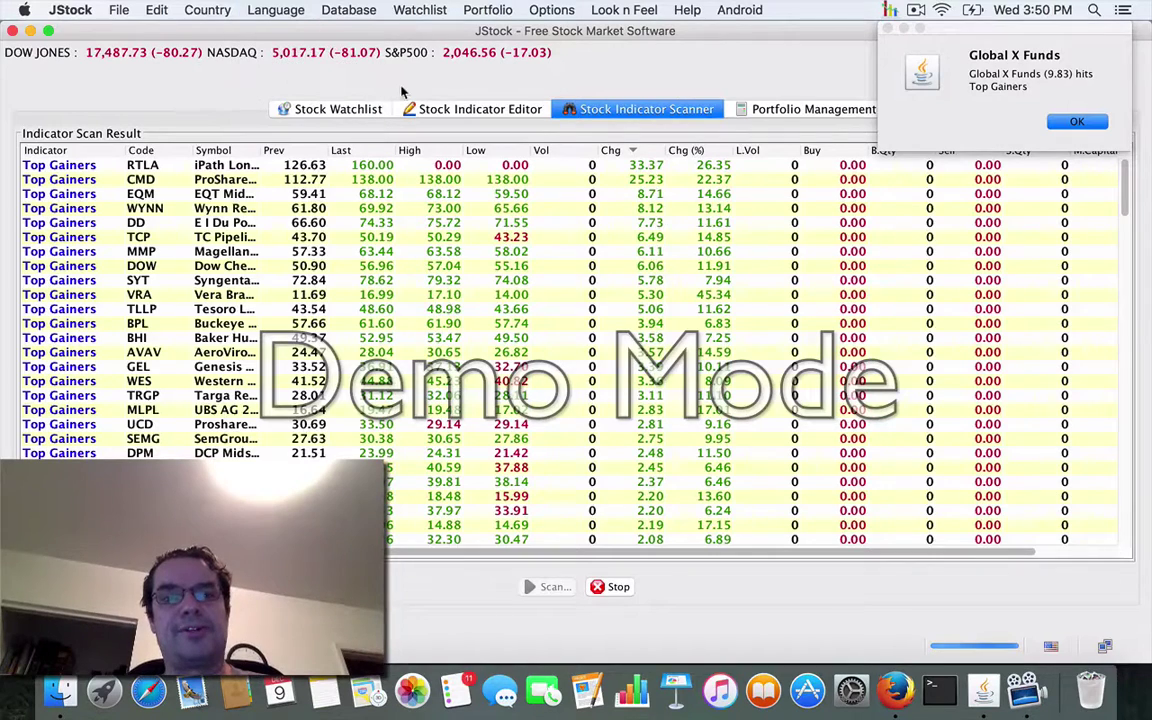
- Browse the alert indicators in the Stock Indicator Editor and view the indicator installation methods, cancelling the wizard
{"action": "left_click", "coordinate": [464, 110]}
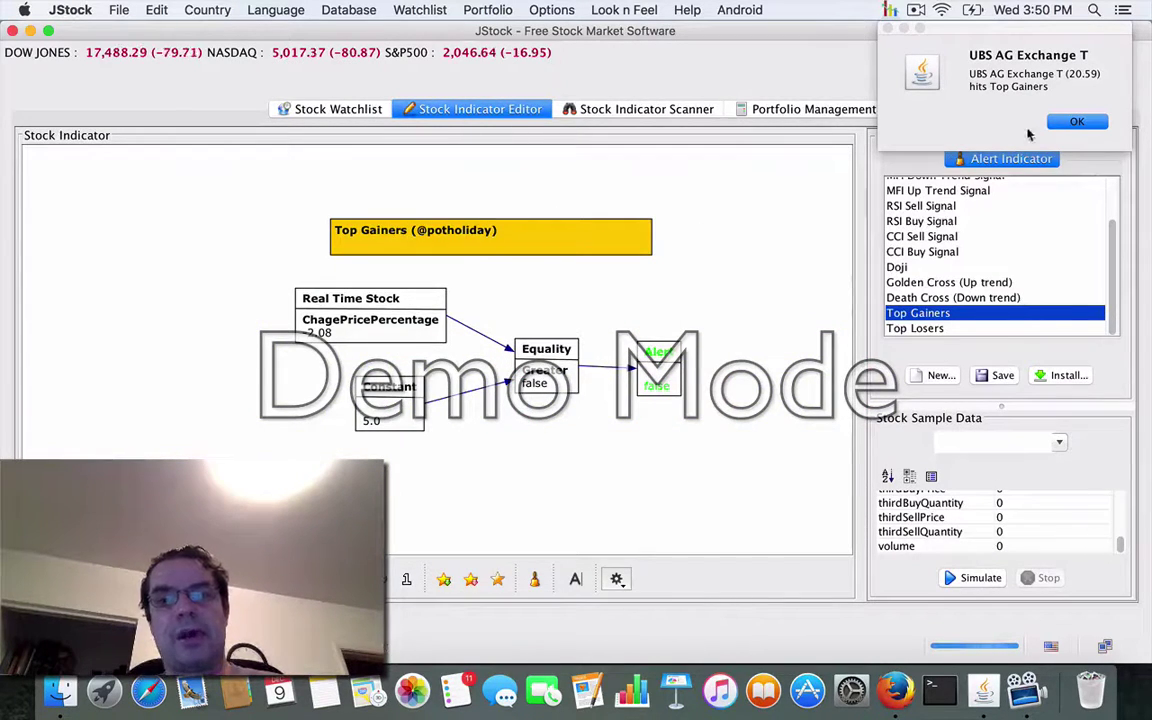
{"action": "left_click", "coordinate": [1077, 121]}
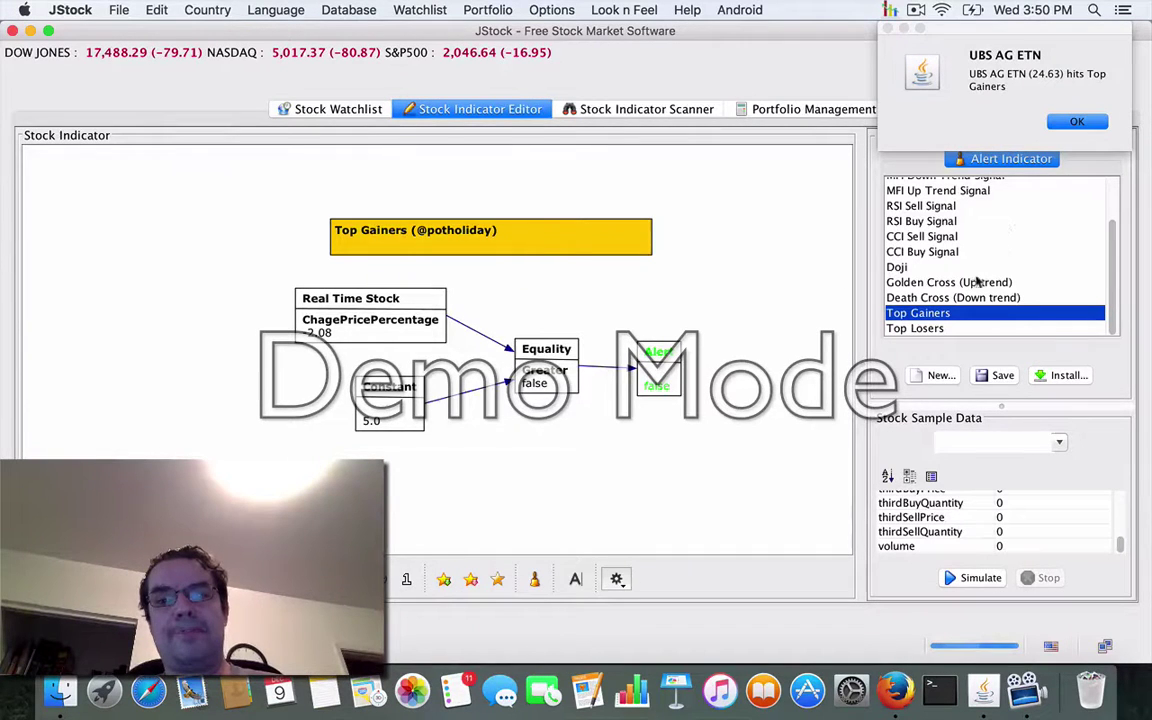
{"action": "left_click_drag", "start_coordinate": [1111, 295], "coordinate": [1108, 231]}
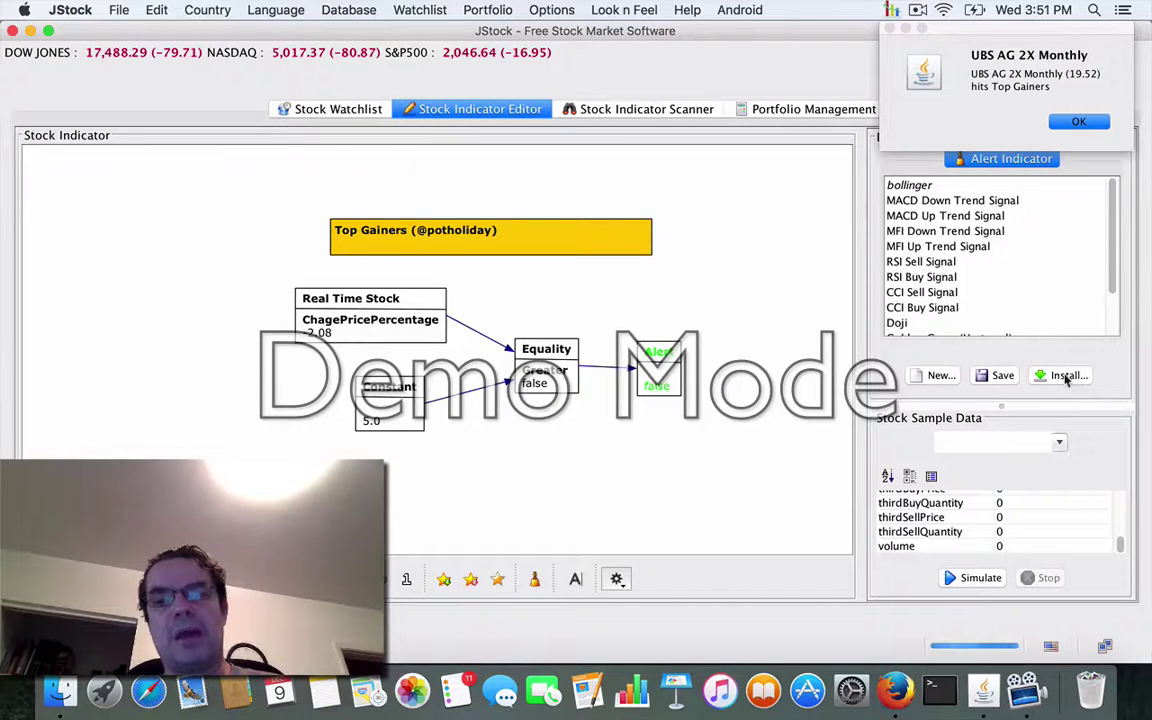
{"action": "left_click", "coordinate": [1066, 376]}
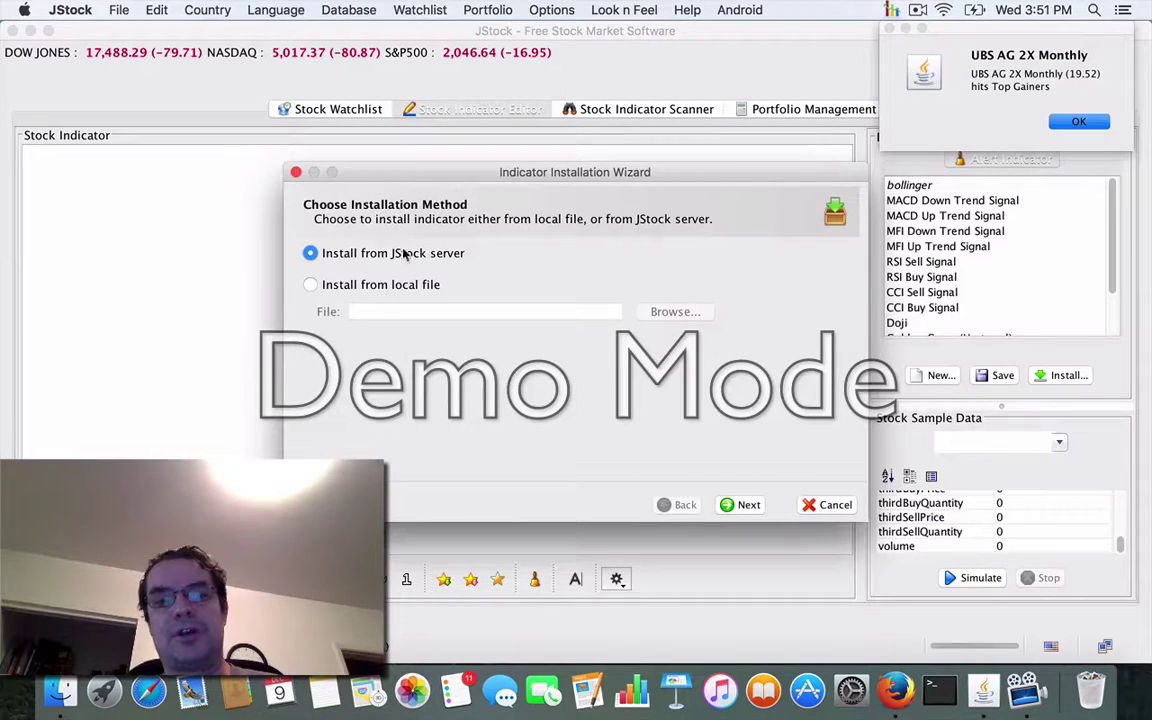
{"action": "left_click", "coordinate": [834, 505]}
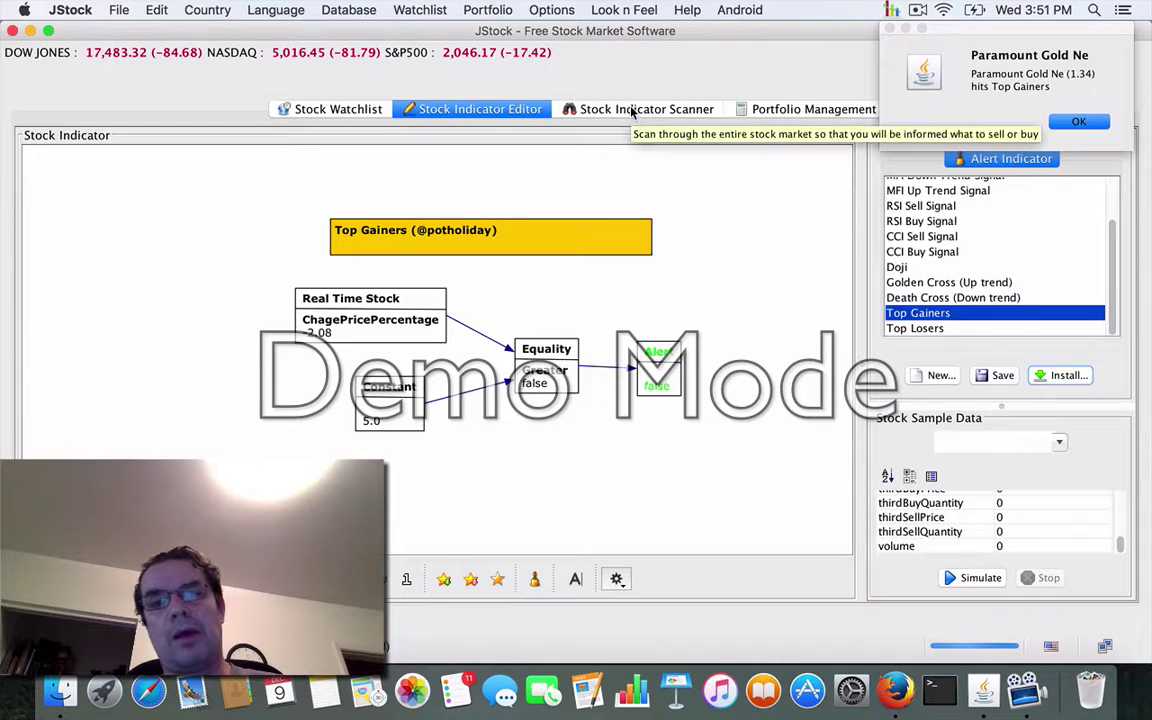
- Check the stock watchlist, and sort the Stock Indicator Scanner results by Chg (%) from highest to lowest
{"action": "left_click", "coordinate": [338, 110]}
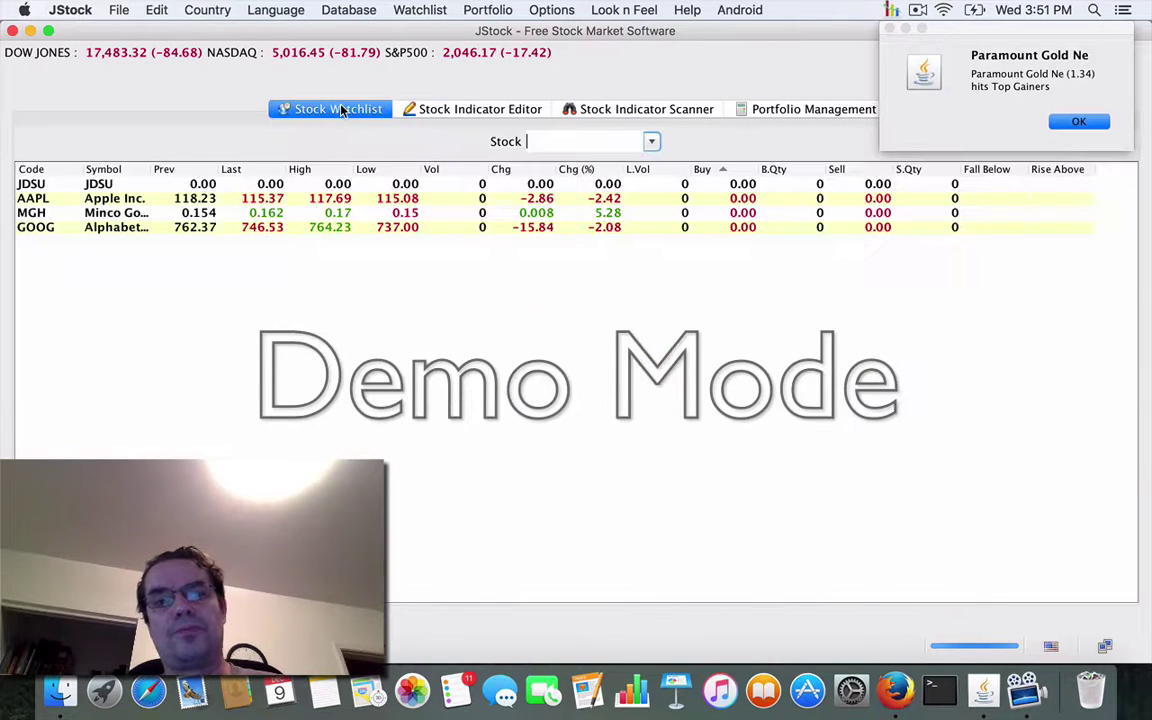
{"action": "left_click", "coordinate": [585, 110]}
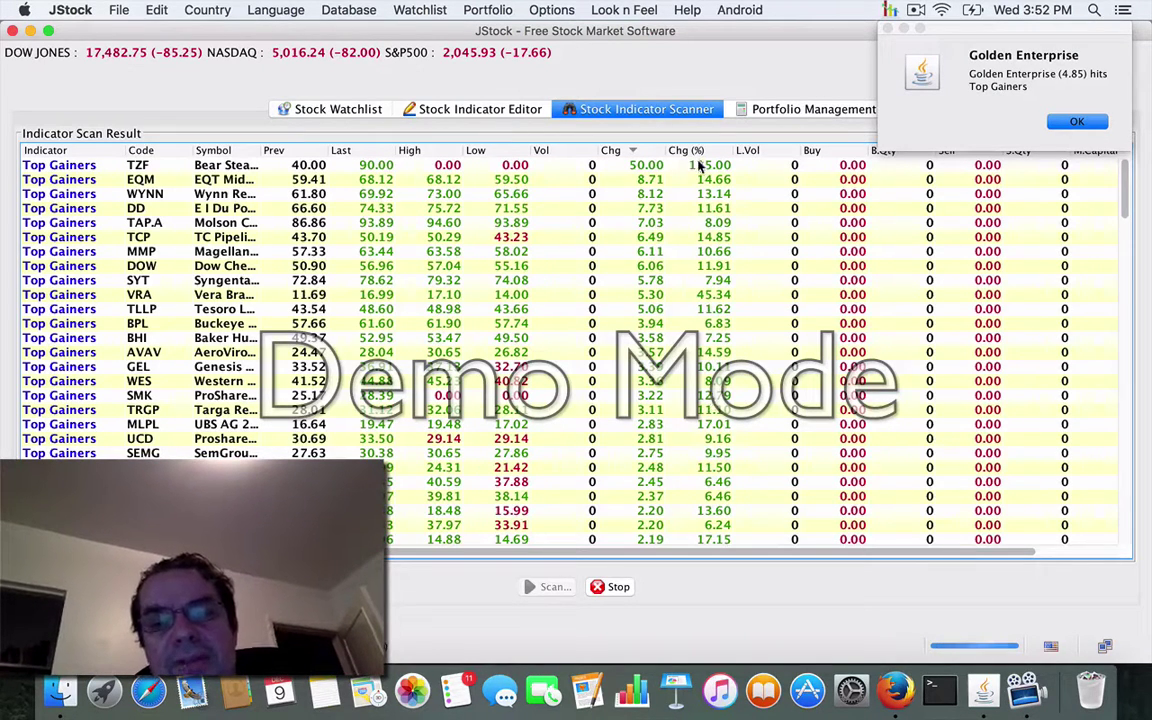
{"action": "left_click", "coordinate": [698, 152]}
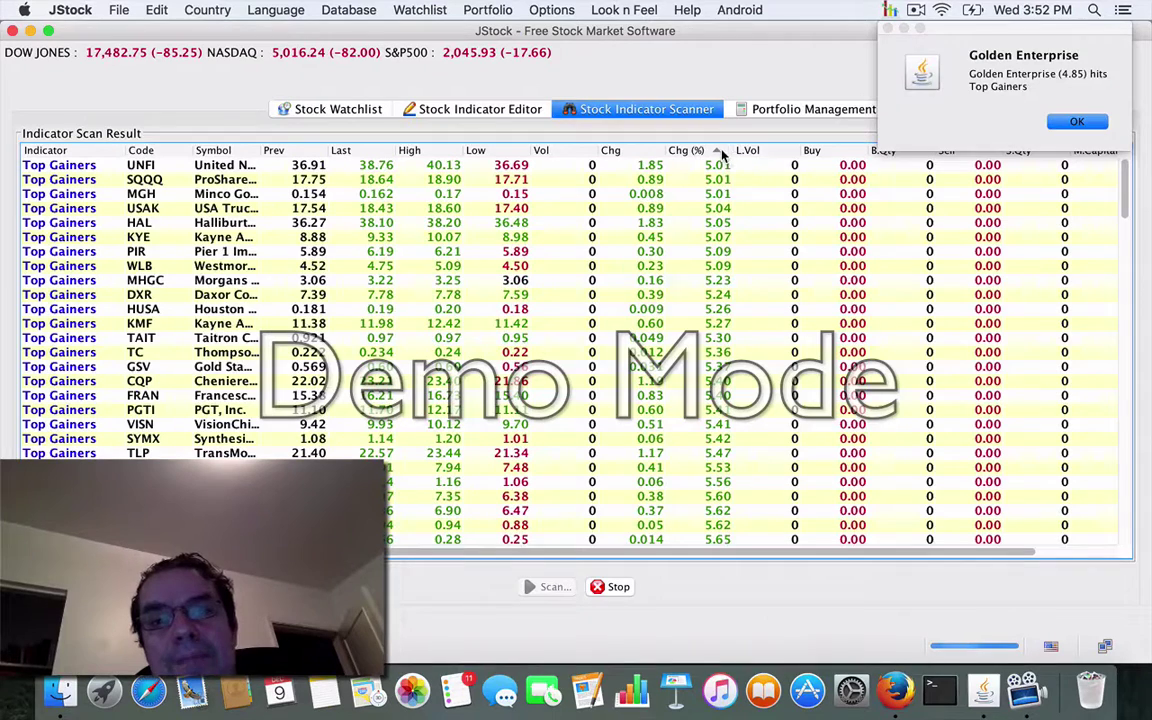
{"action": "left_click", "coordinate": [717, 150]}
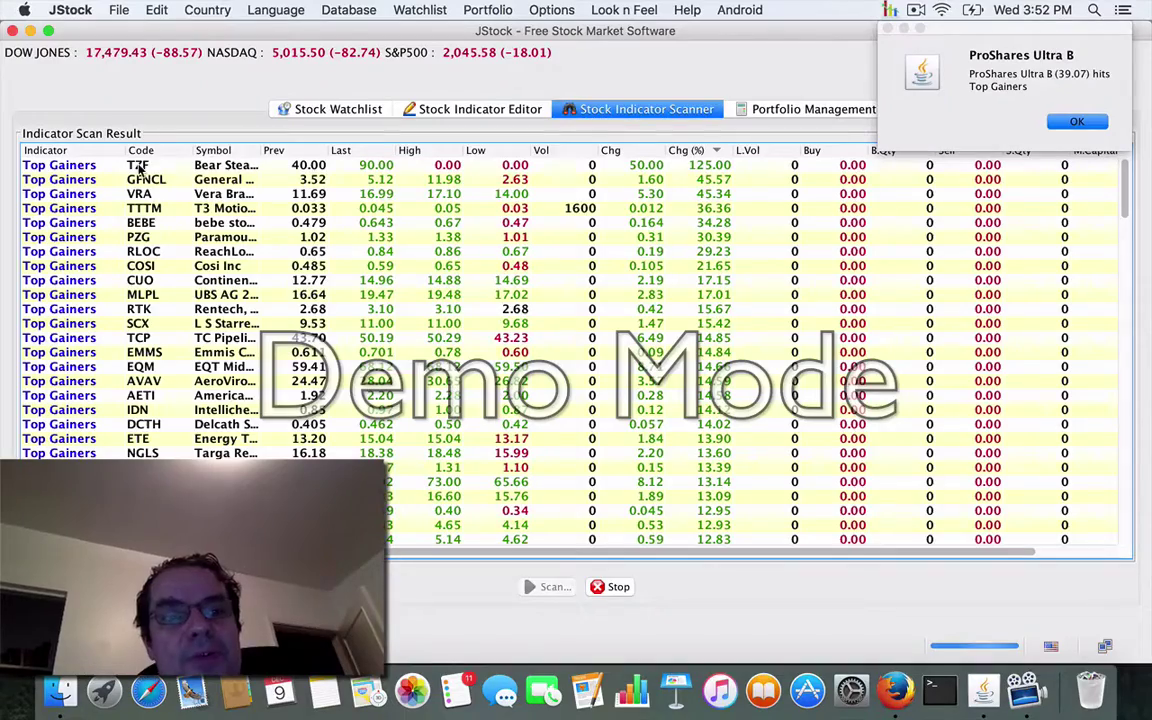
- Widen the Symbol column to show fuller company names and re-sort the scan results by Prev, finishing with Chg (%) descending
{"action": "left_click_drag", "start_coordinate": [259, 148], "coordinate": [309, 160]}
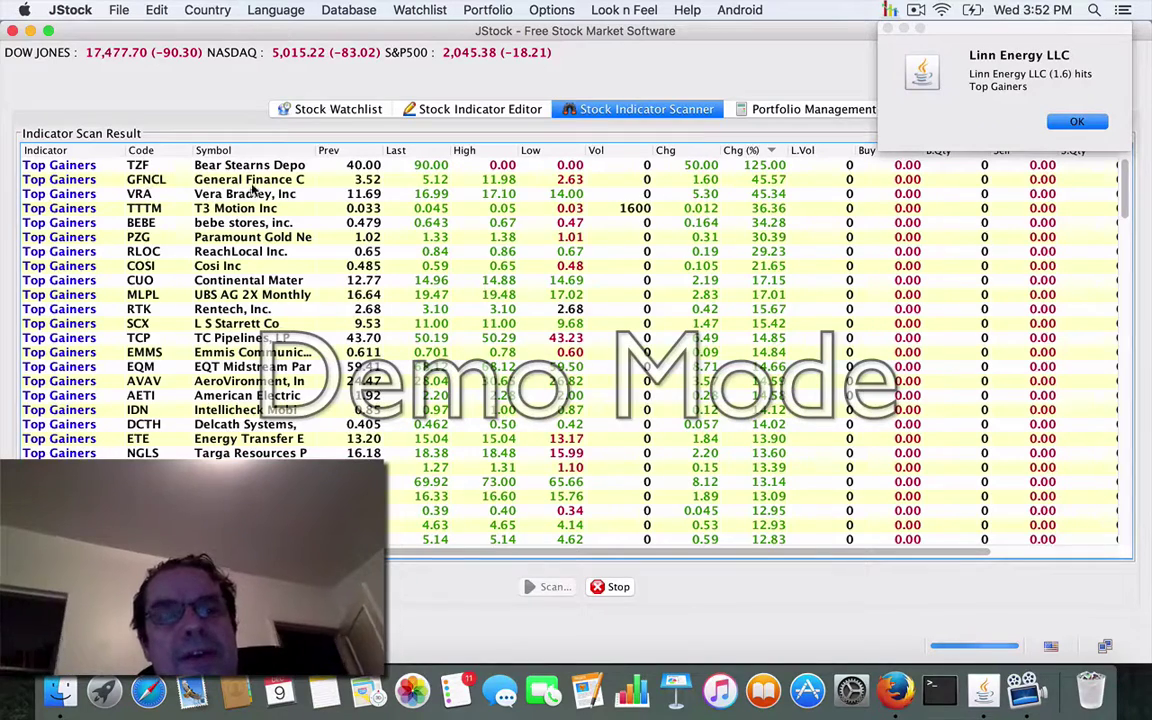
{"action": "left_click", "coordinate": [322, 150]}
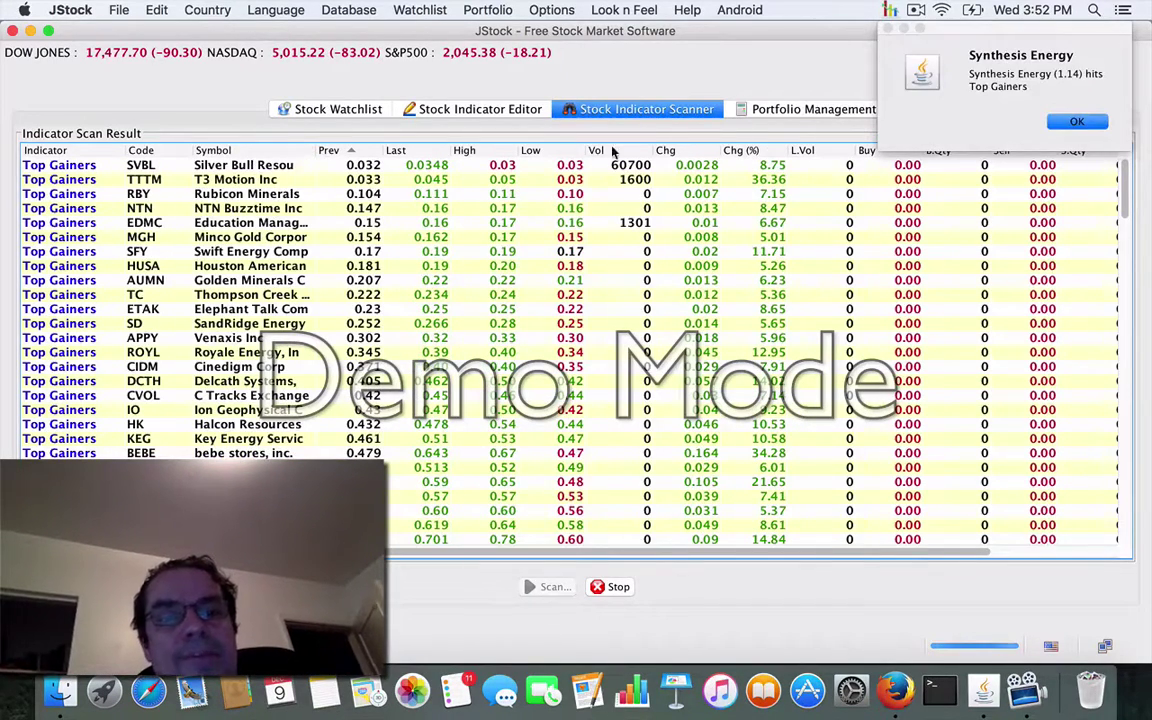
{"action": "left_click", "coordinate": [745, 150]}
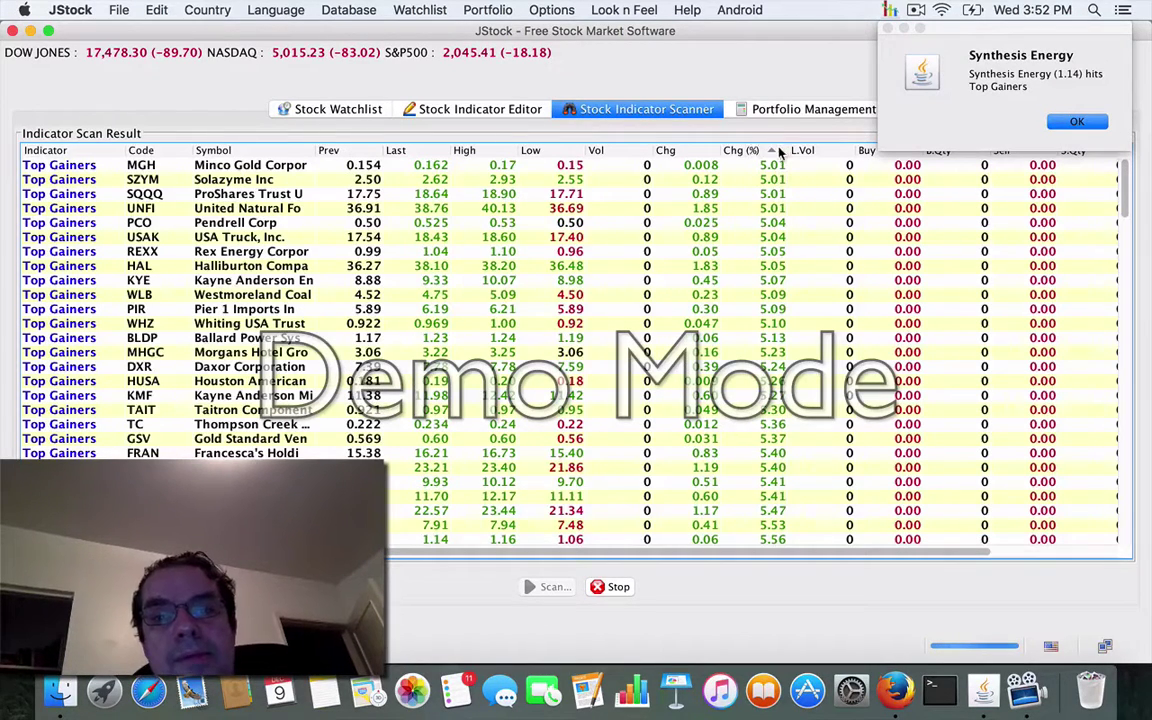
{"action": "left_click", "coordinate": [706, 150]}
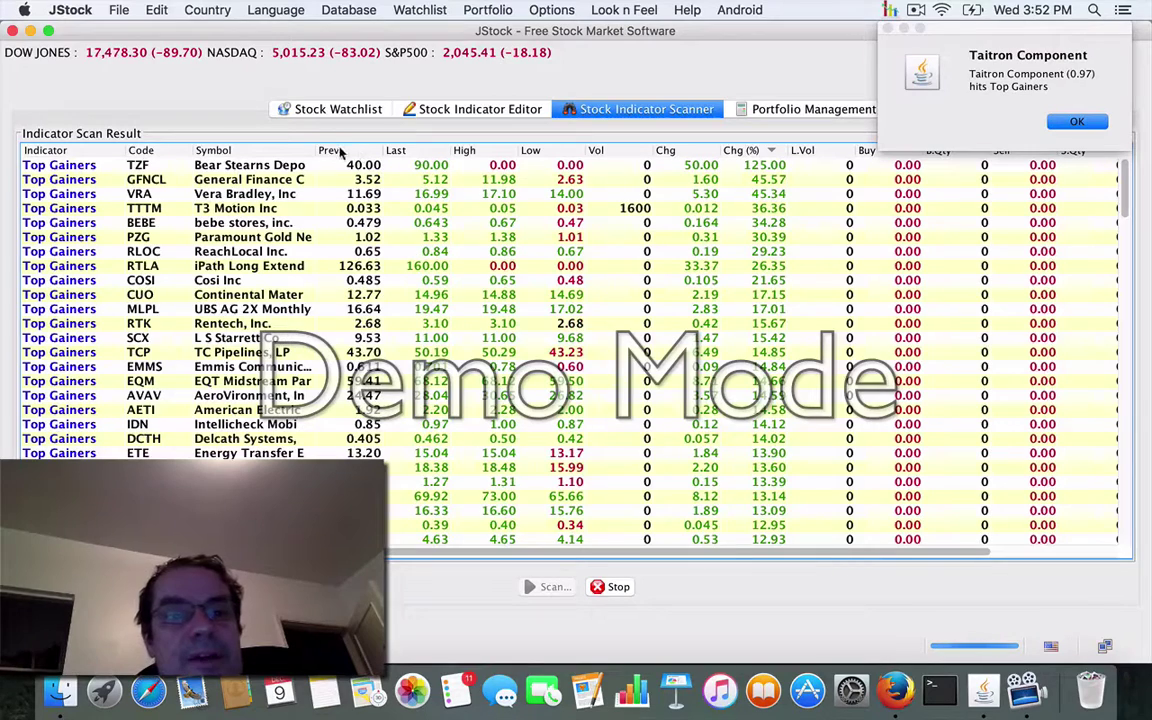
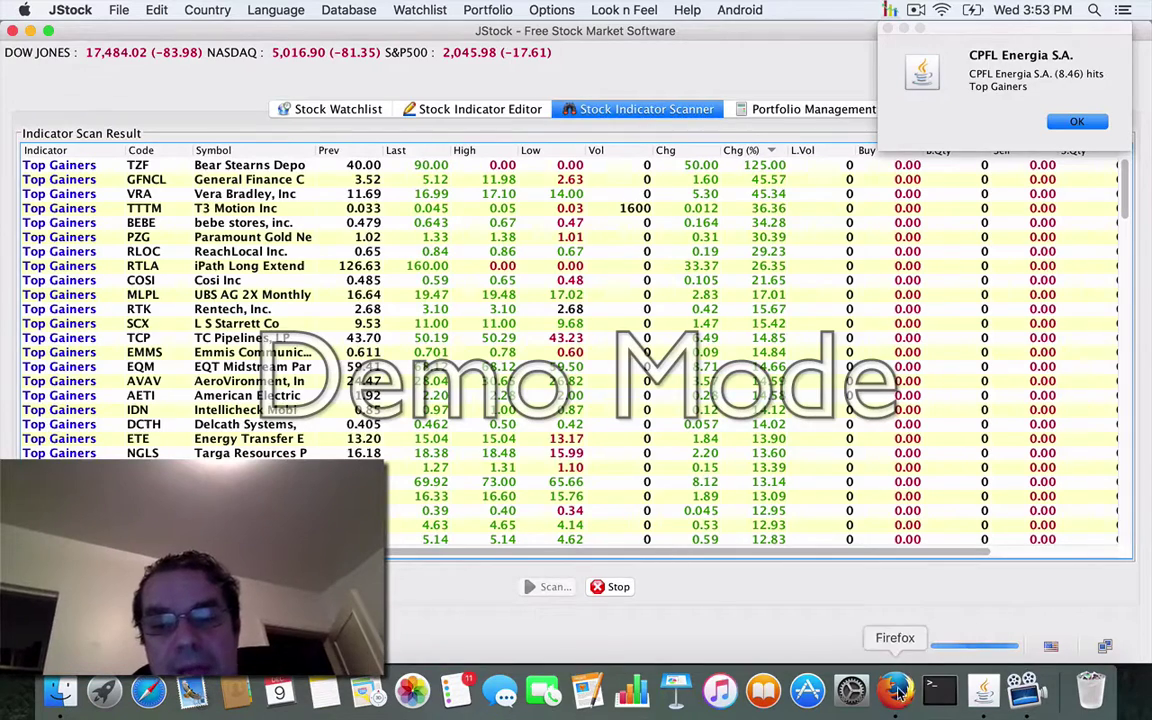
- Switch to Firefox and look up the symbol vra on Yahoo Finance
{"action": "left_click", "coordinate": [895, 690]}
{"action": "left_click", "coordinate": [60, 246]}
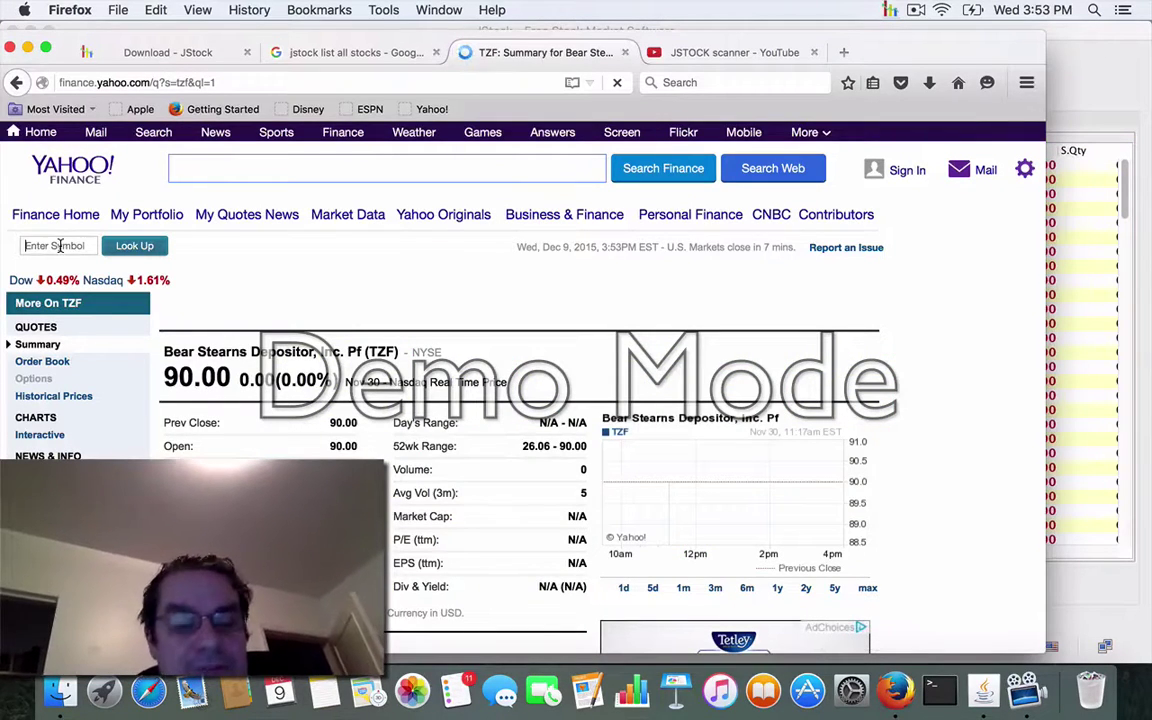
{"action": "type", "text": "vra"}
{"action": "left_click", "coordinate": [136, 247]}
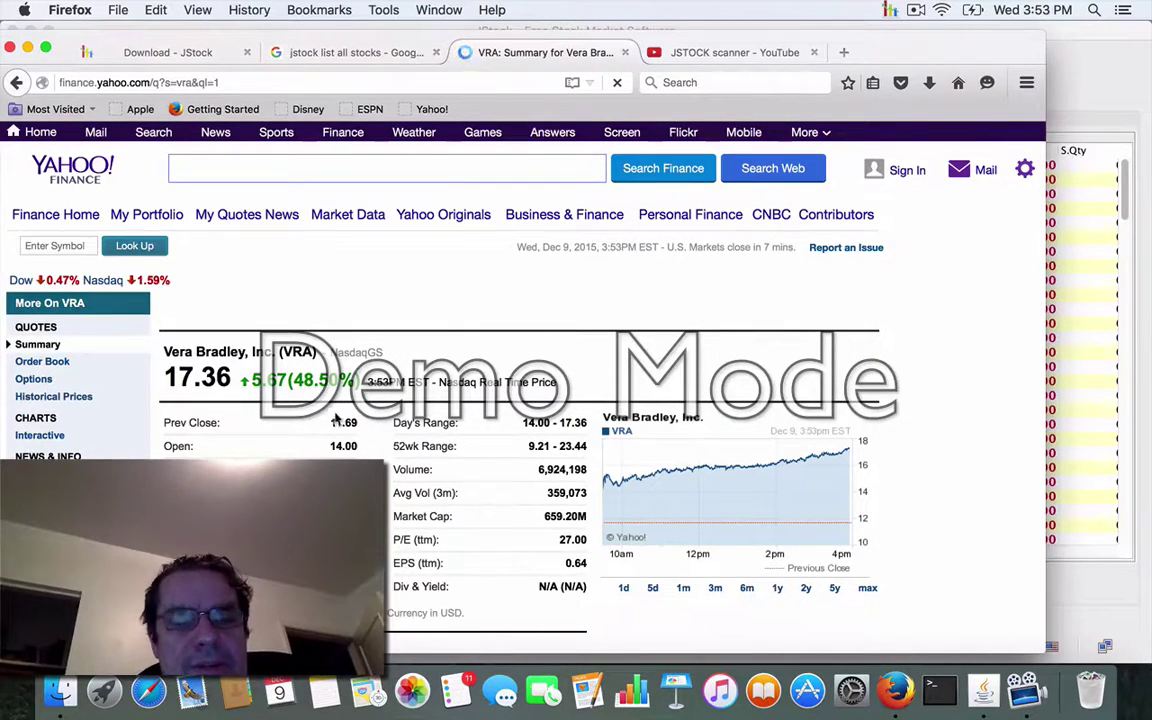
- Read through the VRA quote summary and its news headlines, and check the current date
{"action": "scroll", "coordinate": [397, 487], "scroll_direction": "down", "scroll_amount": 8}
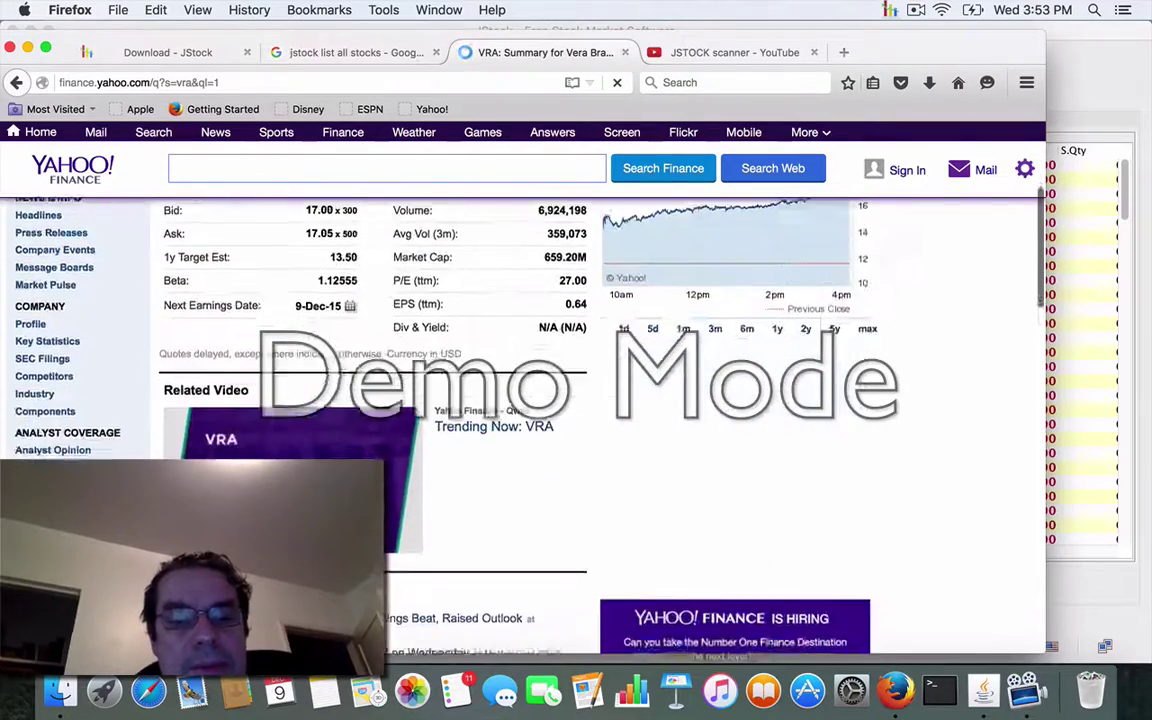
{"action": "scroll", "coordinate": [397, 487], "scroll_direction": "down", "scroll_amount": 3}
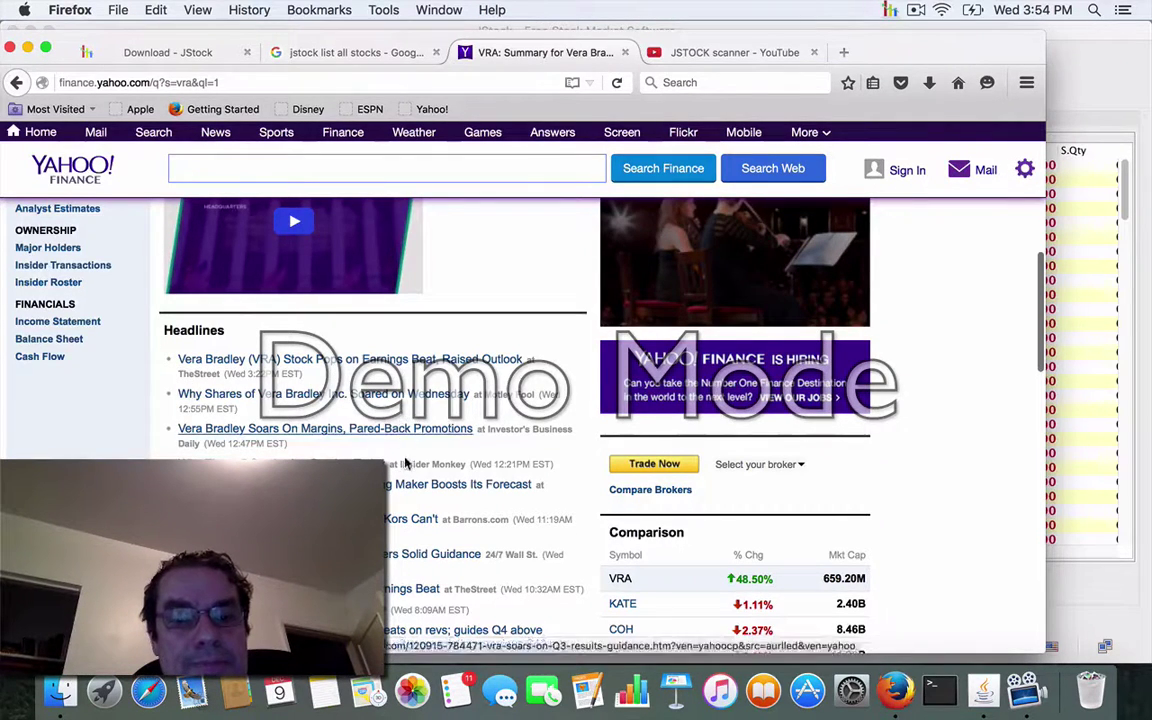
{"action": "left_click", "coordinate": [407, 500]}
{"action": "scroll", "coordinate": [407, 500], "scroll_direction": "down", "scroll_amount": 1}
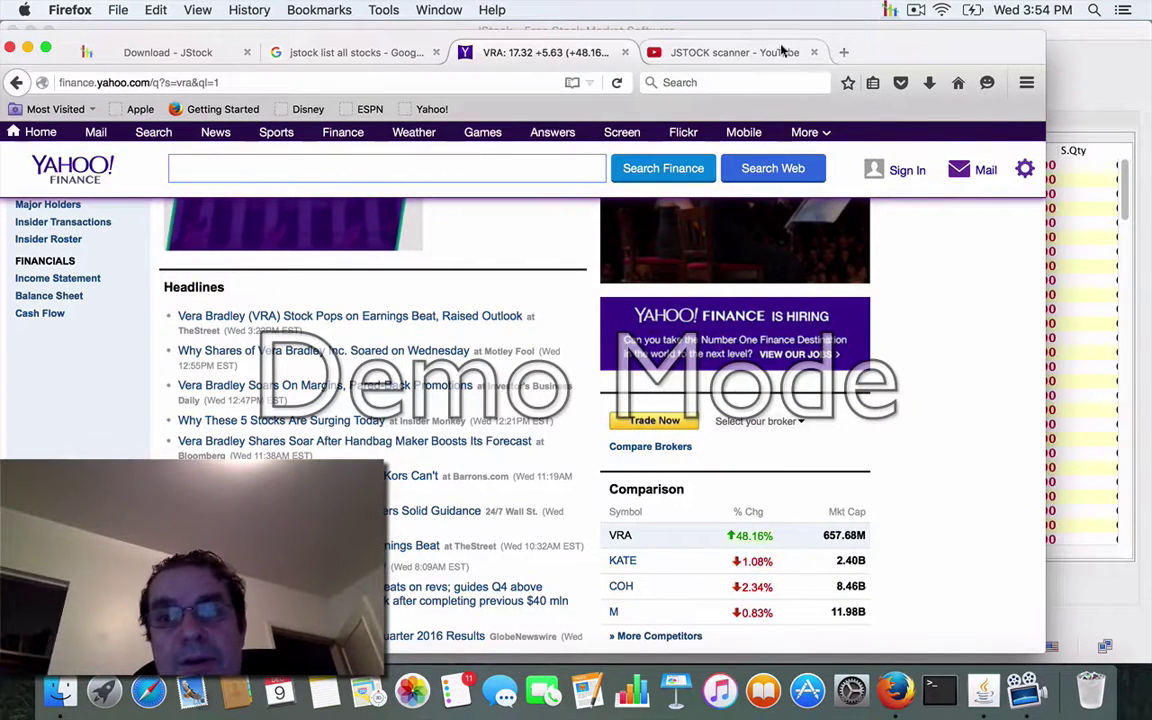
{"action": "left_click", "coordinate": [1006, 12]}
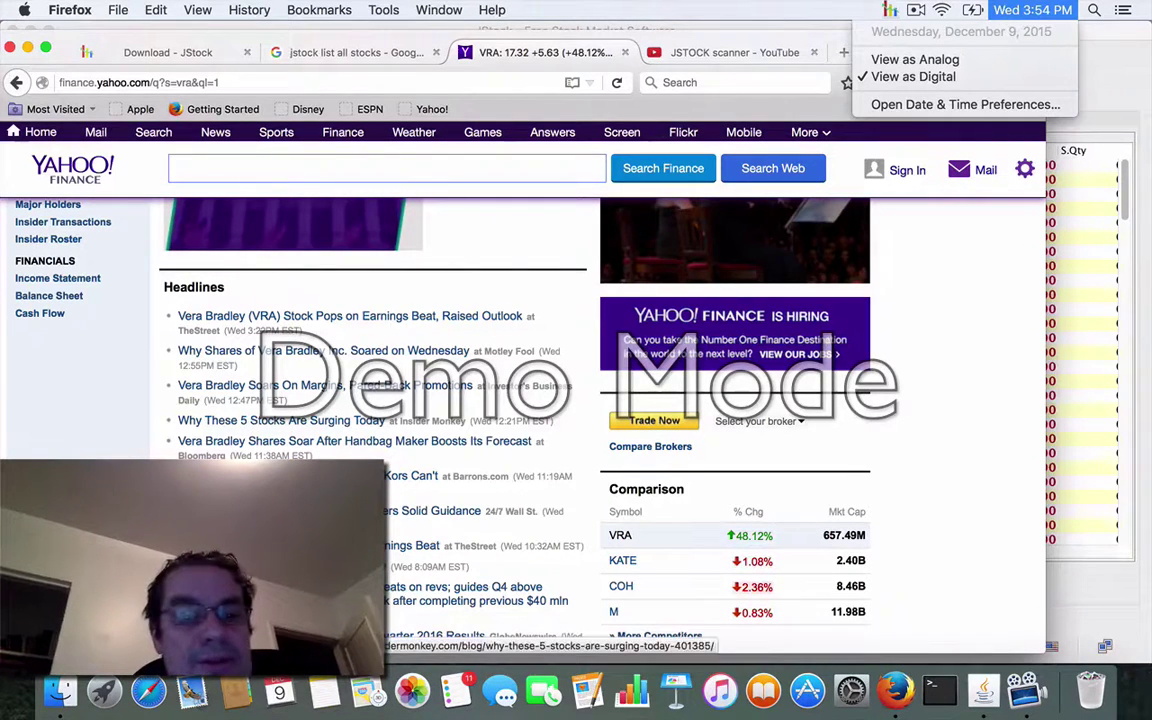
- Read the remaining VRA headlines on the quote summary, then open the full VRA headlines list and look through its earlier dates
{"action": "key", "text": "Escape"}
{"action": "scroll", "coordinate": [470, 380], "scroll_direction": "down", "scroll_amount": 2}
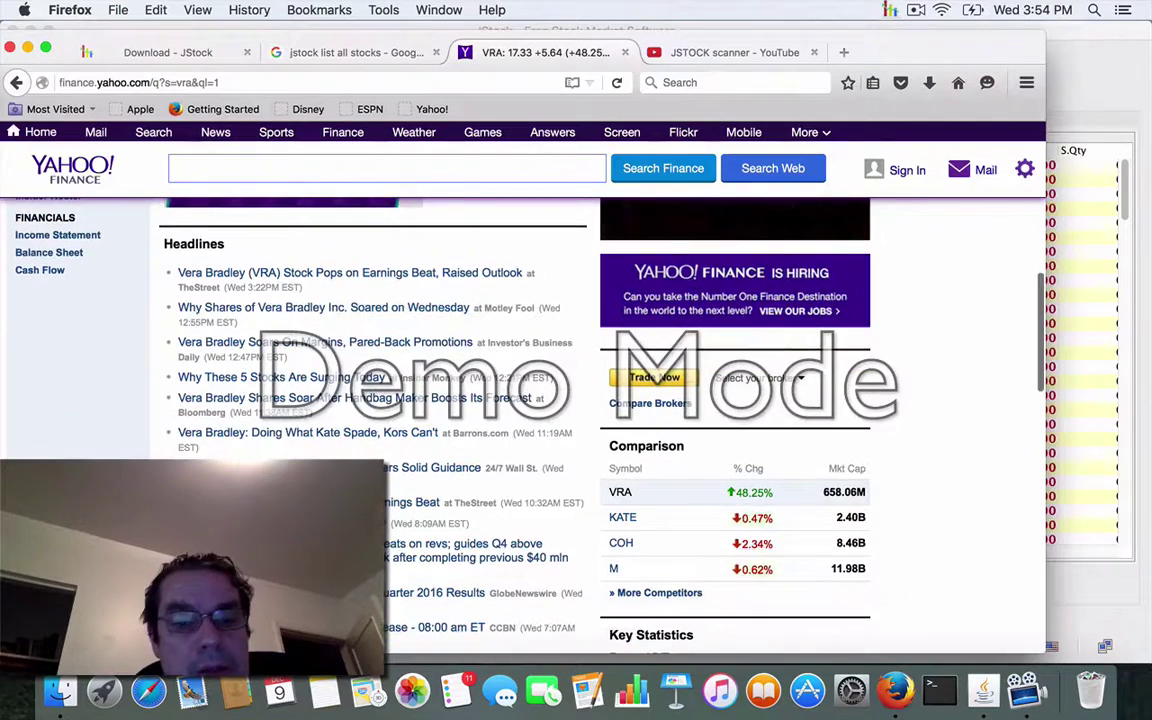
{"action": "scroll", "coordinate": [470, 400], "scroll_direction": "down", "scroll_amount": 4}
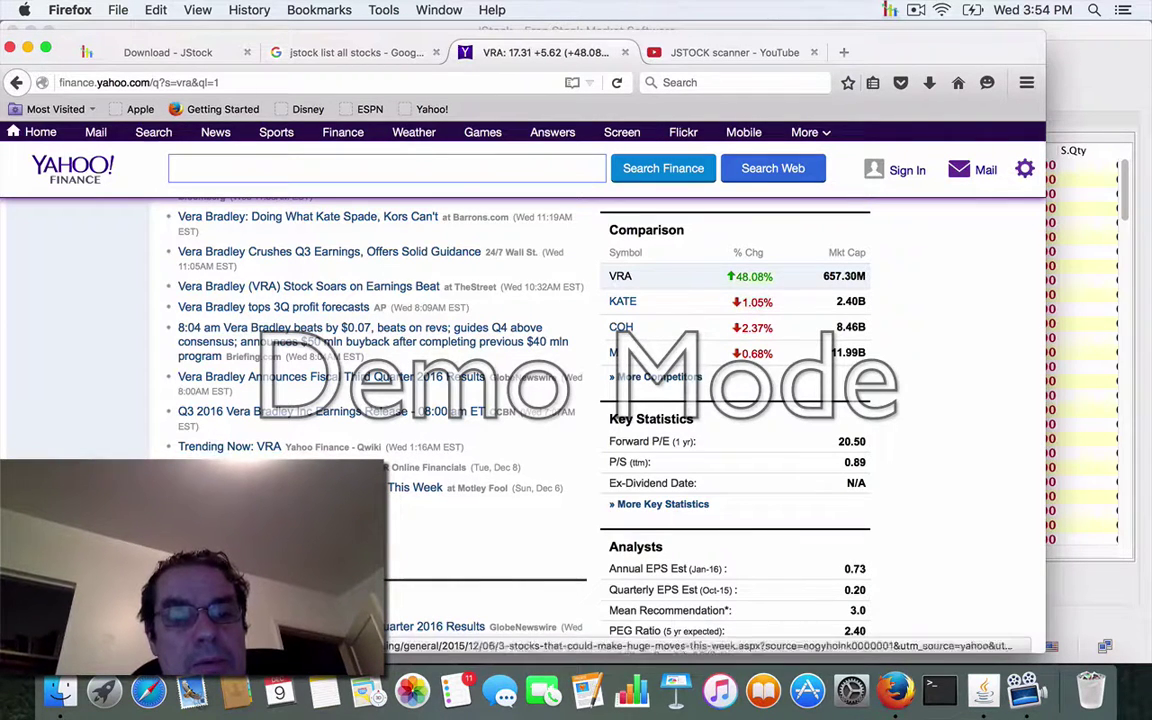
{"action": "left_click", "coordinate": [229, 446]}
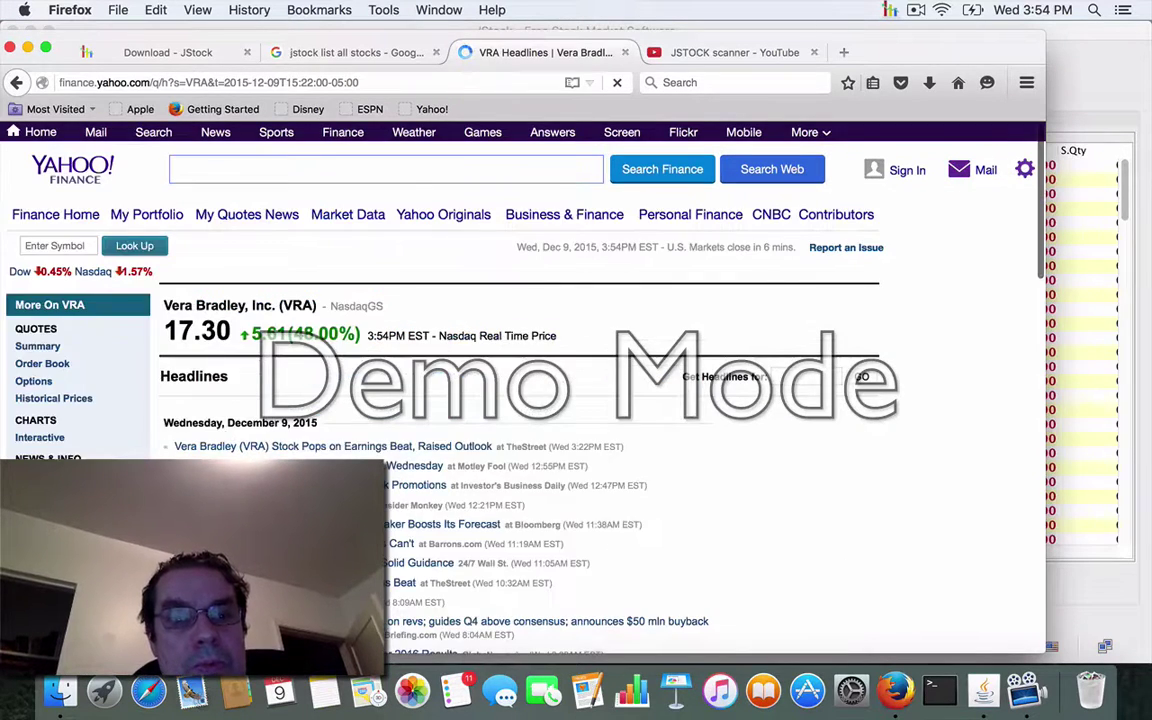
{"action": "scroll", "coordinate": [430, 400], "scroll_direction": "down", "scroll_amount": 3}
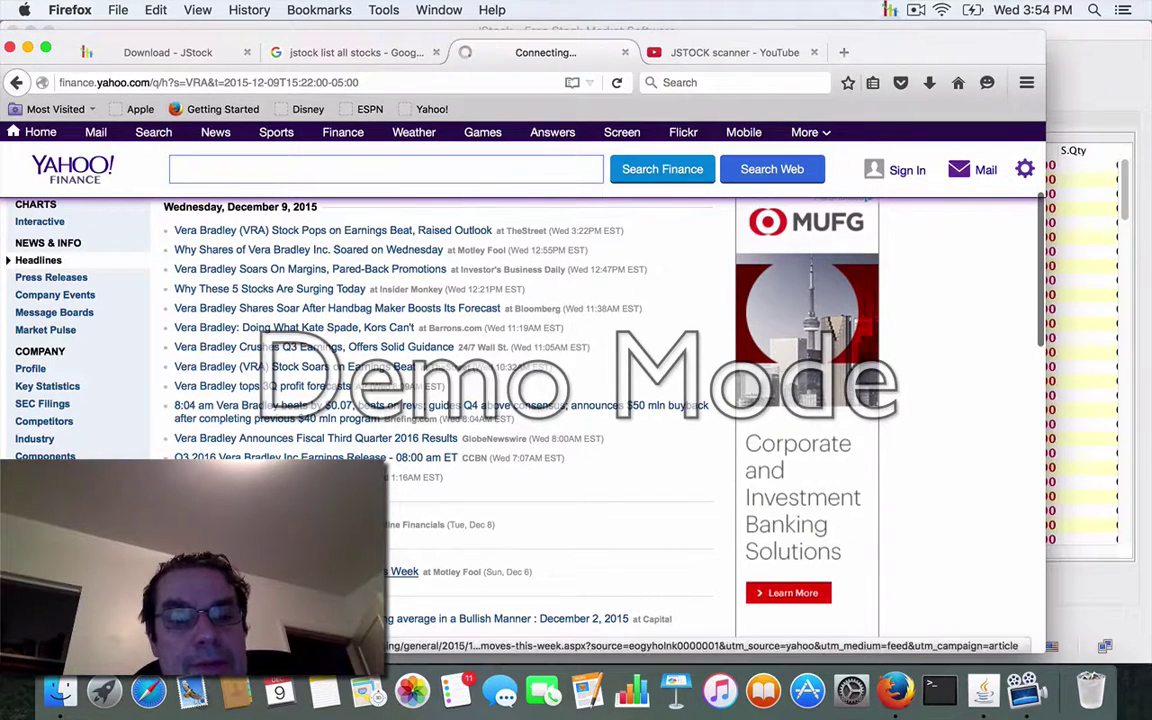
{"action": "scroll", "coordinate": [440, 420], "scroll_direction": "down", "scroll_amount": 3}
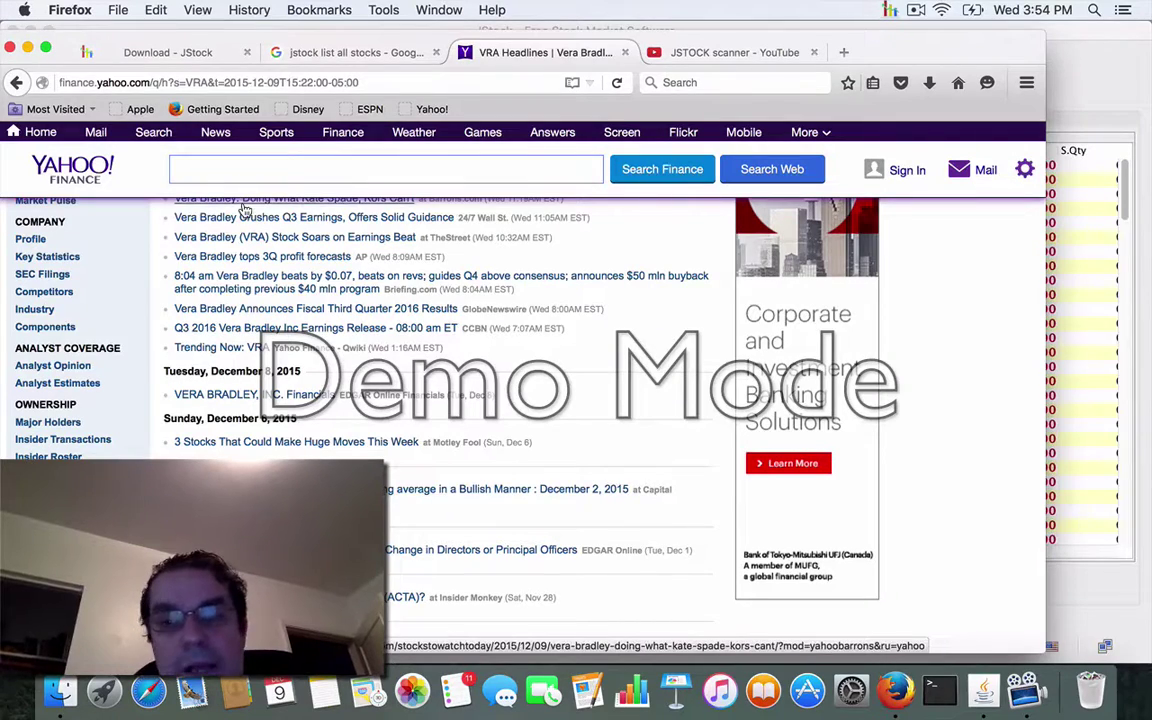
- Switch to JStock and select the Paramount Gold (PZG) row in the indicator scan results
{"action": "key", "text": "super+Tab"}
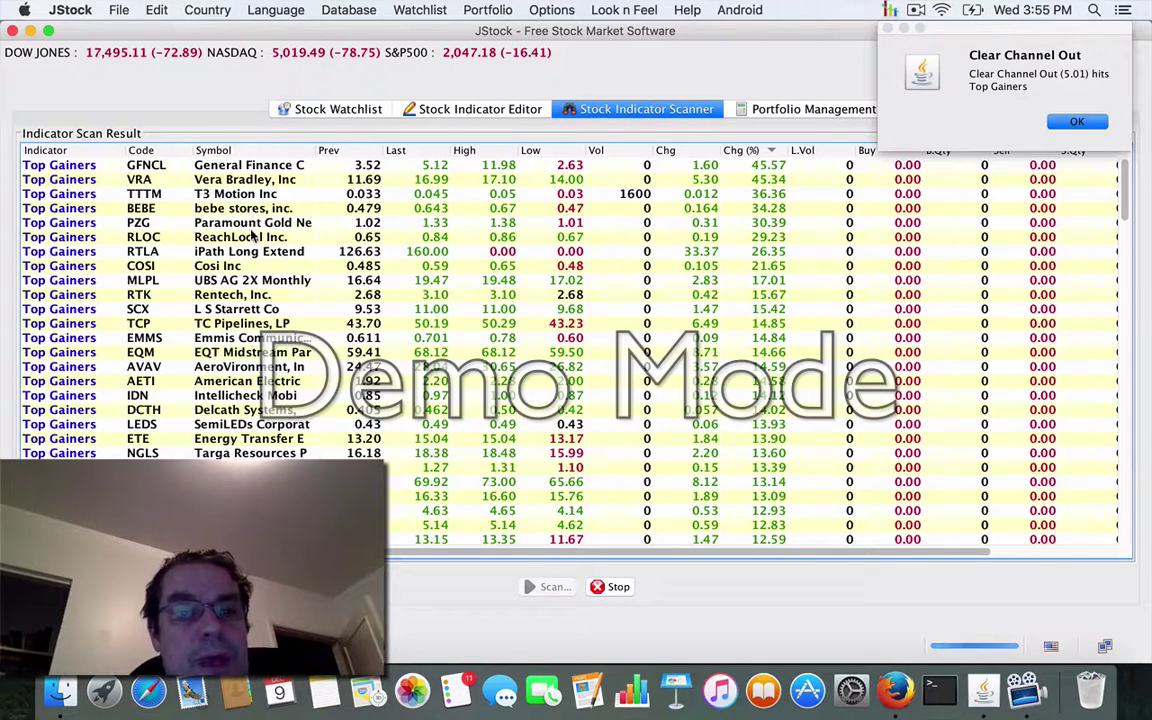
{"action": "left_click", "coordinate": [215, 235]}
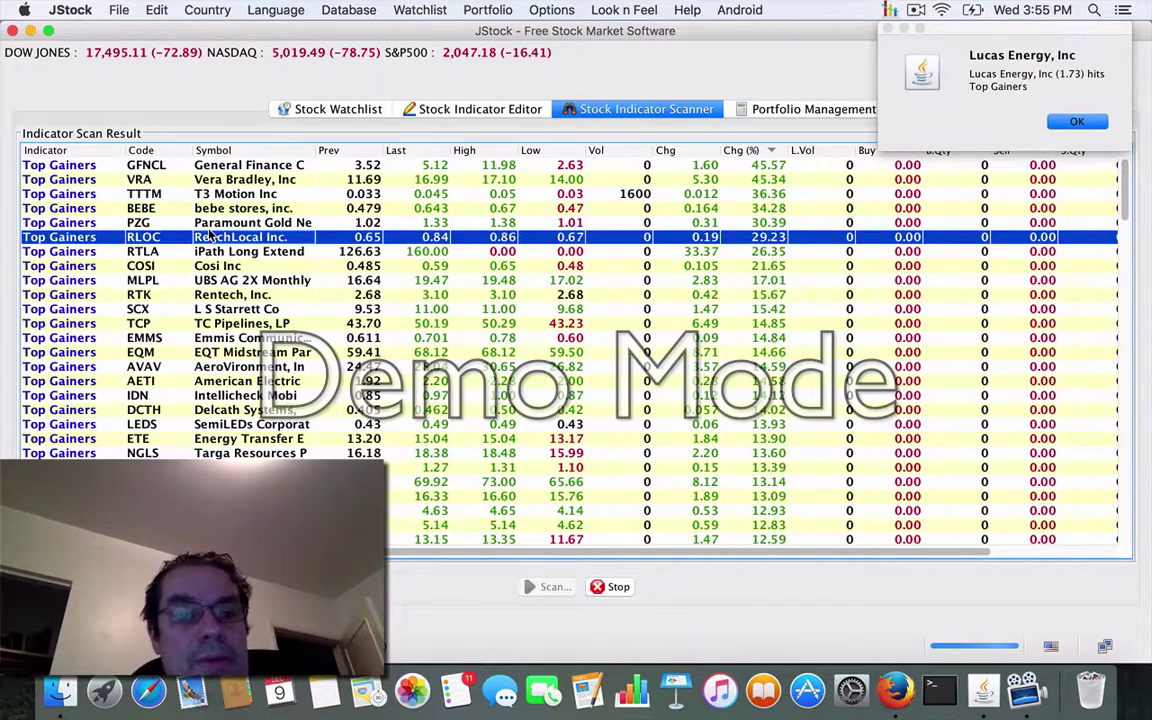
{"action": "left_click", "coordinate": [206, 224]}
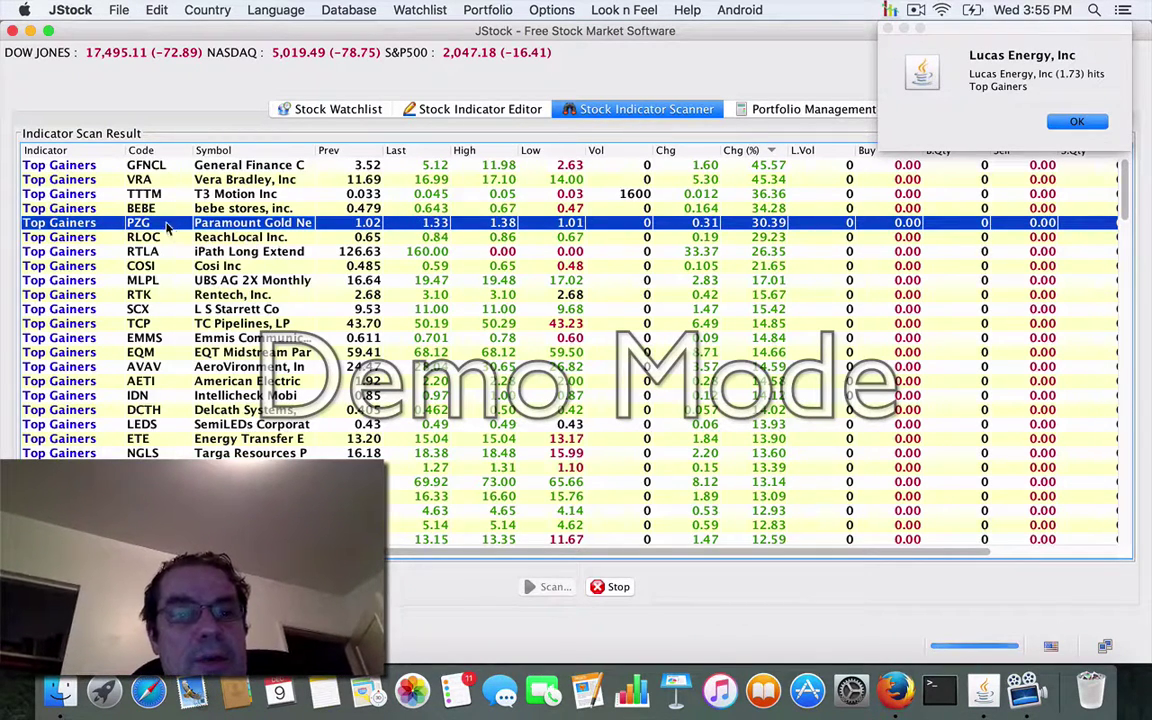
- Switch to Firefox and look up the symbol pzg on Yahoo Finance
{"action": "left_click", "coordinate": [875, 688]}
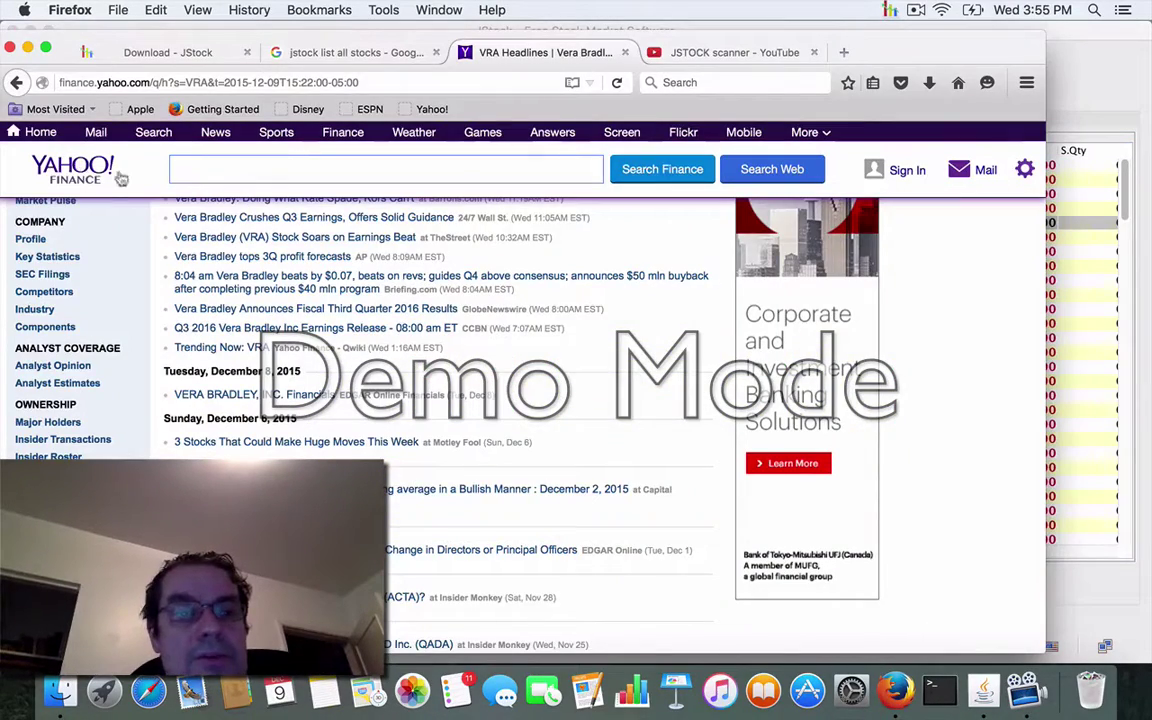
{"action": "scroll", "coordinate": [177, 175], "scroll_direction": "up", "scroll_amount": 5}
{"action": "scroll", "coordinate": [121, 188], "scroll_direction": "up", "scroll_amount": 3}
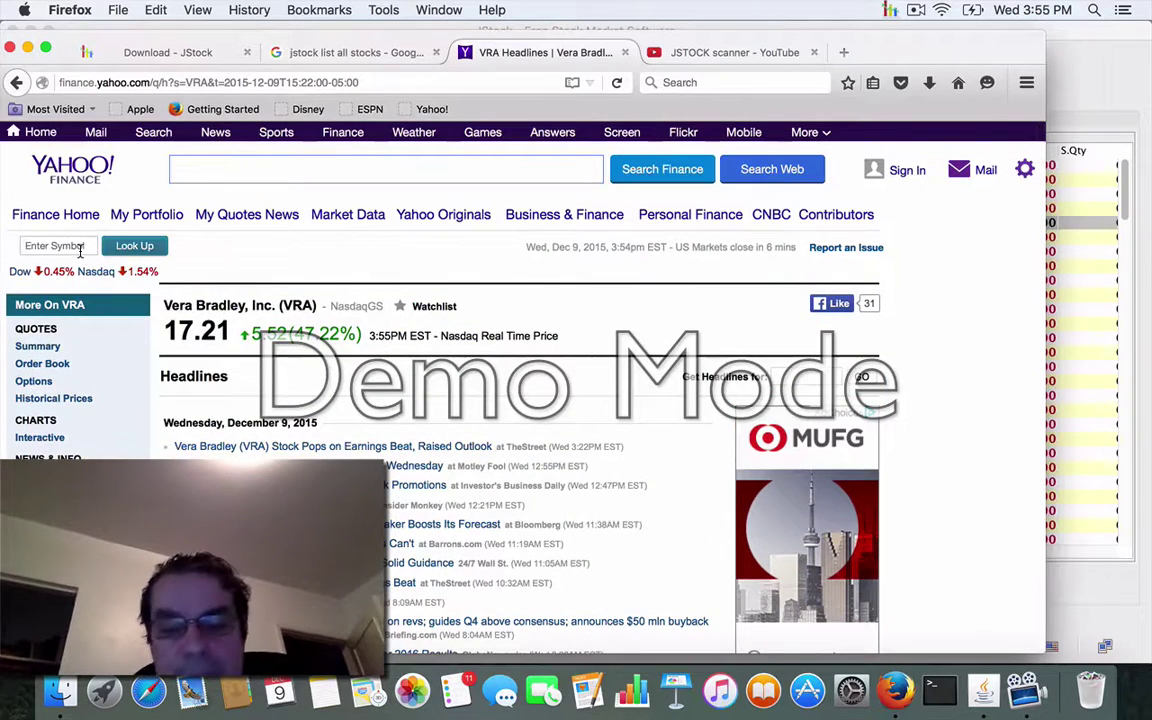
{"action": "type", "text": "pzg"}
{"action": "key", "text": "Return"}
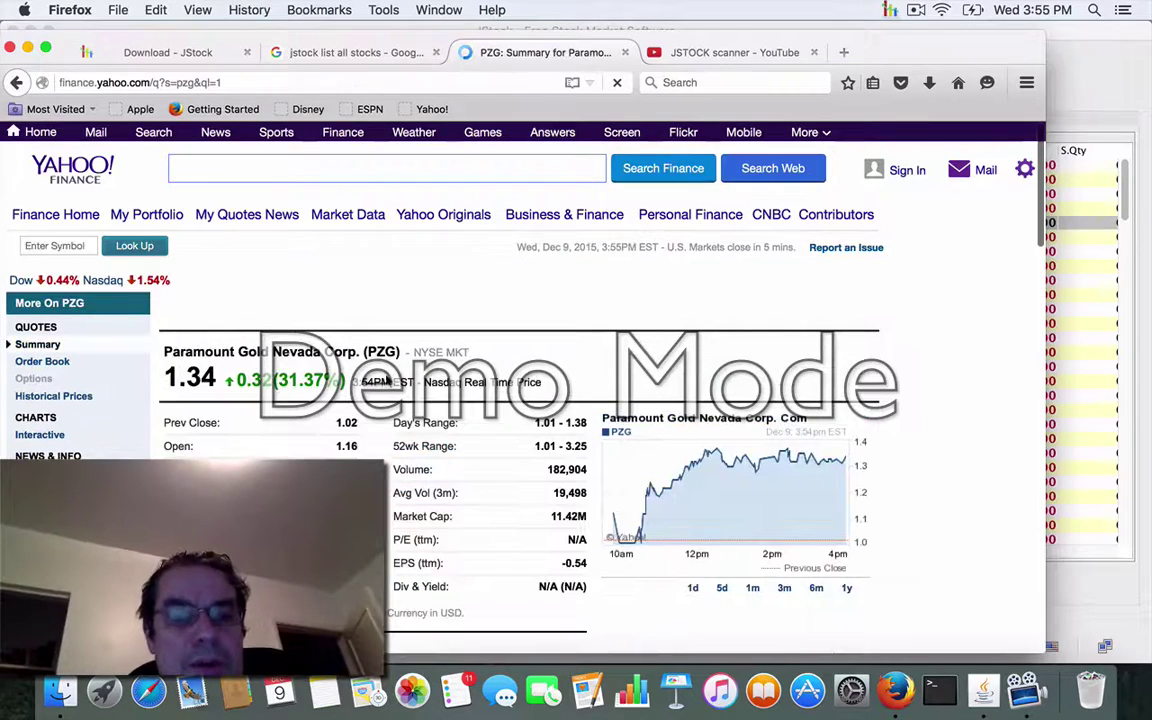
- Read through the PZG quote summary and its news headlines
{"action": "scroll", "coordinate": [387, 380], "scroll_direction": "down", "scroll_amount": 1}
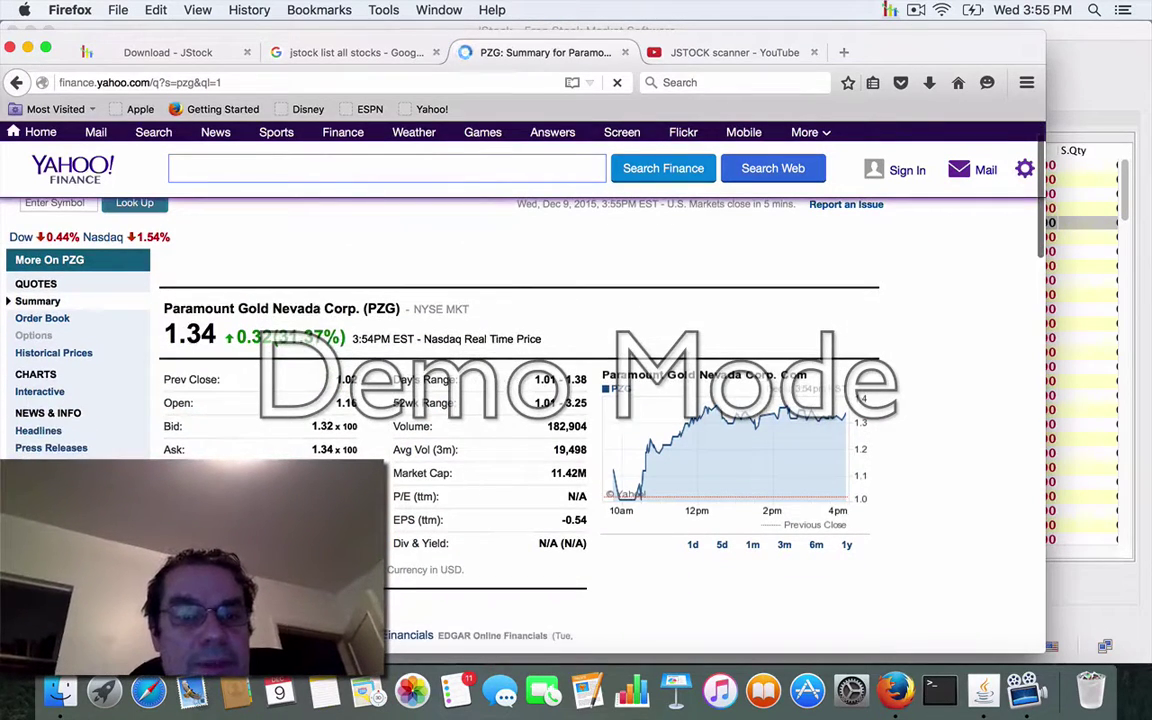
{"action": "scroll", "coordinate": [415, 423], "scroll_direction": "down", "scroll_amount": 4}
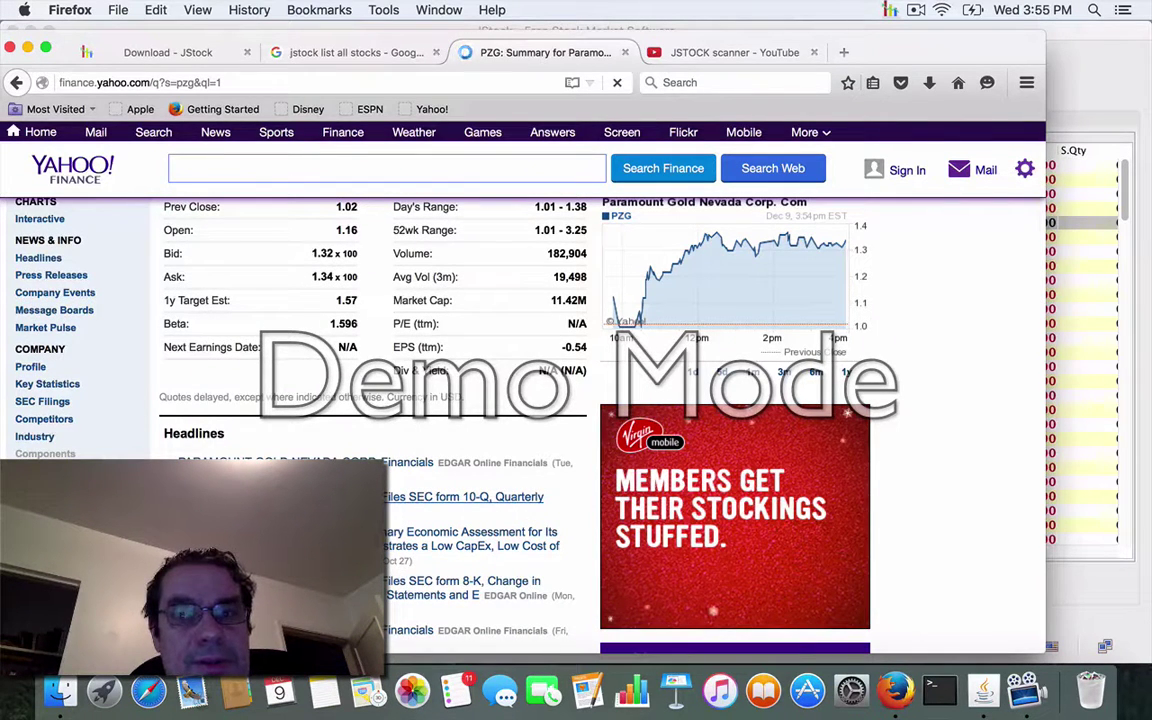
{"action": "scroll", "coordinate": [460, 496], "scroll_direction": "down", "scroll_amount": 1}
{"action": "scroll", "coordinate": [409, 396], "scroll_direction": "down", "scroll_amount": 2}
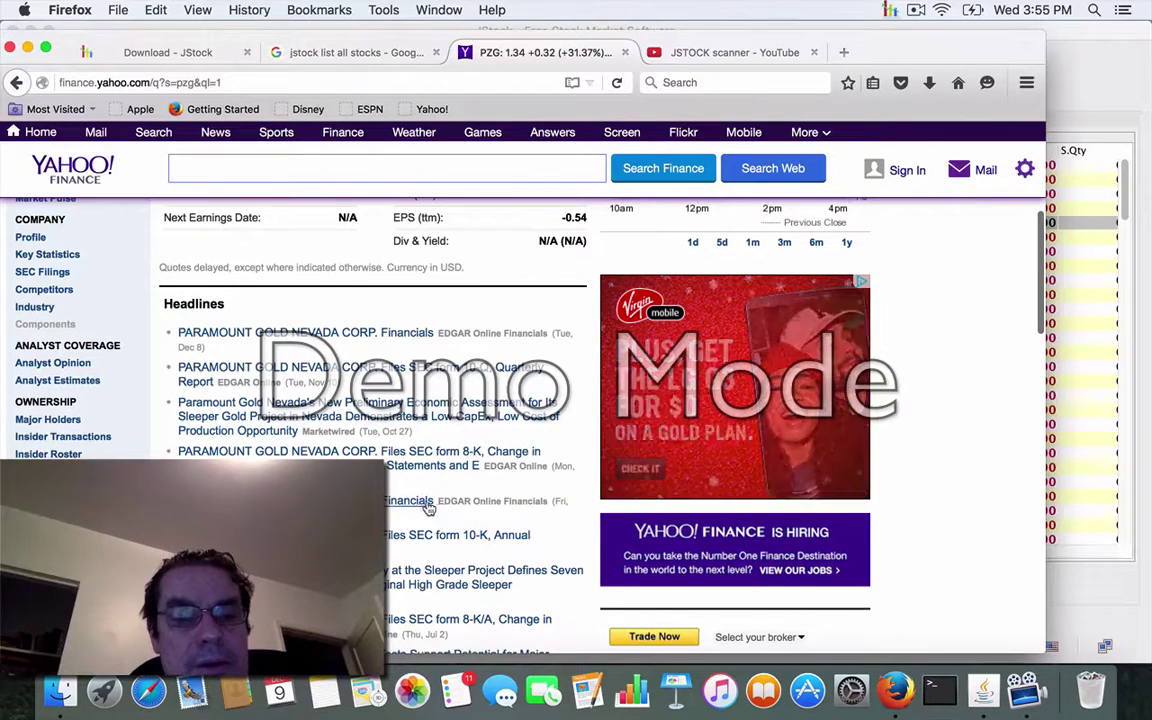
{"action": "scroll", "coordinate": [590, 420], "scroll_direction": "down", "scroll_amount": 1}
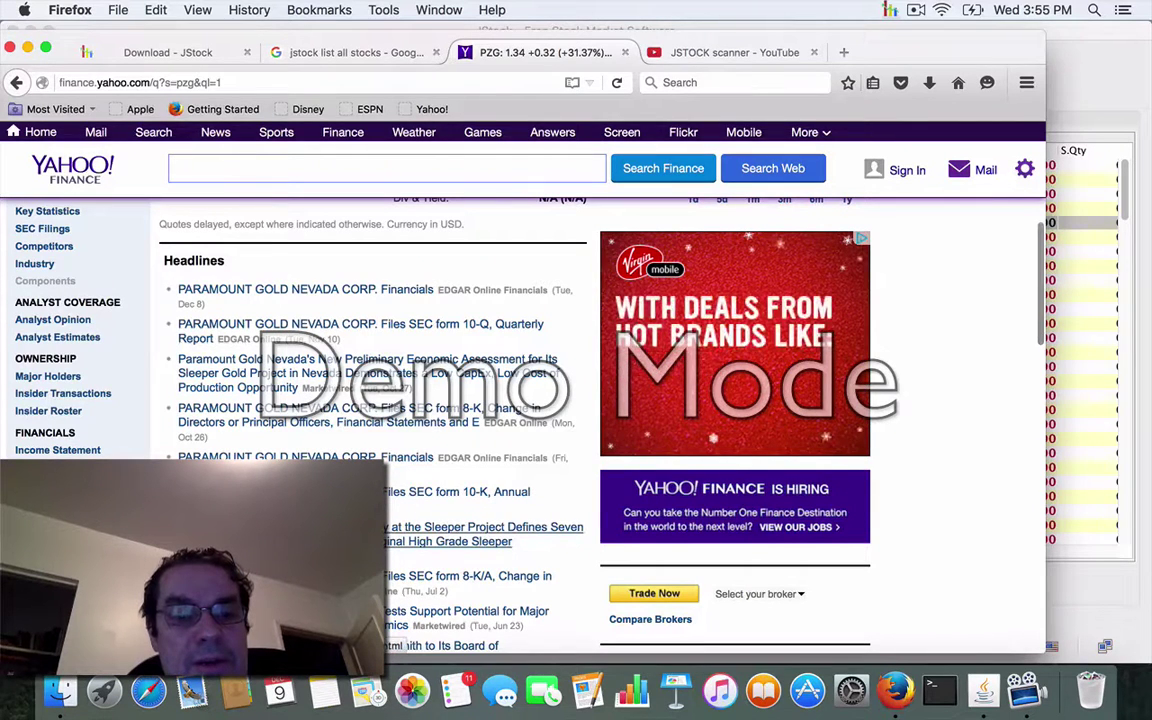
{"action": "scroll", "coordinate": [590, 420], "scroll_direction": "down", "scroll_amount": 1}
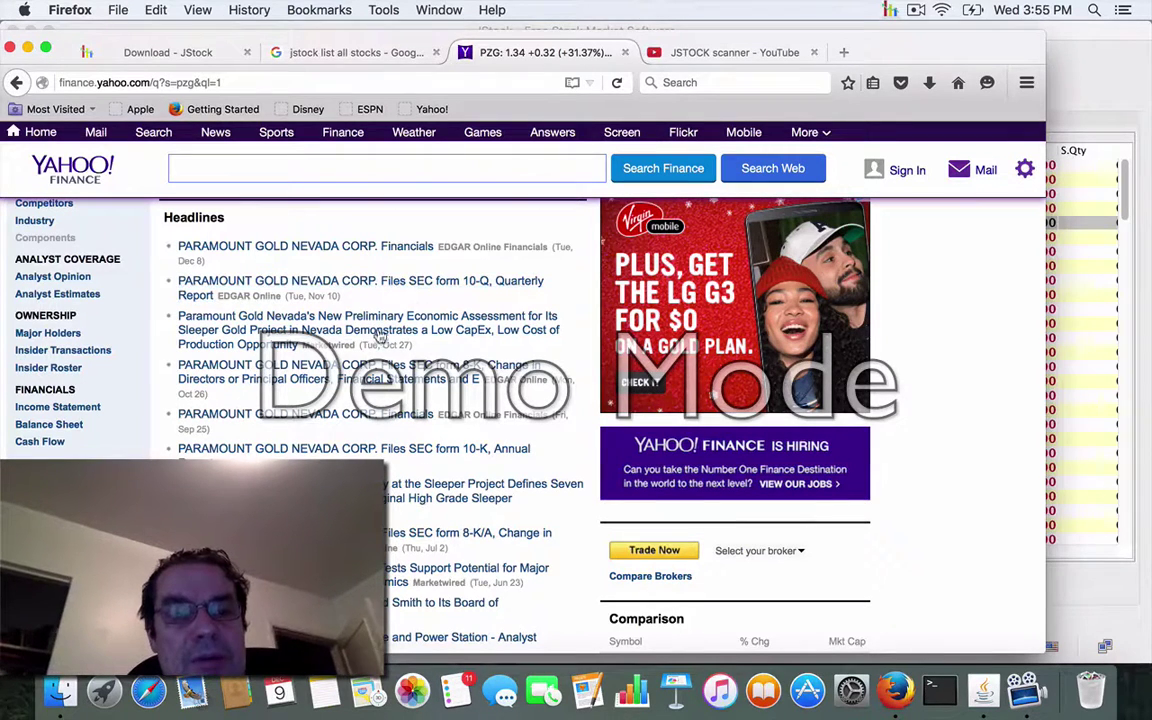
{"action": "scroll", "coordinate": [415, 290], "scroll_direction": "up", "scroll_amount": 2}
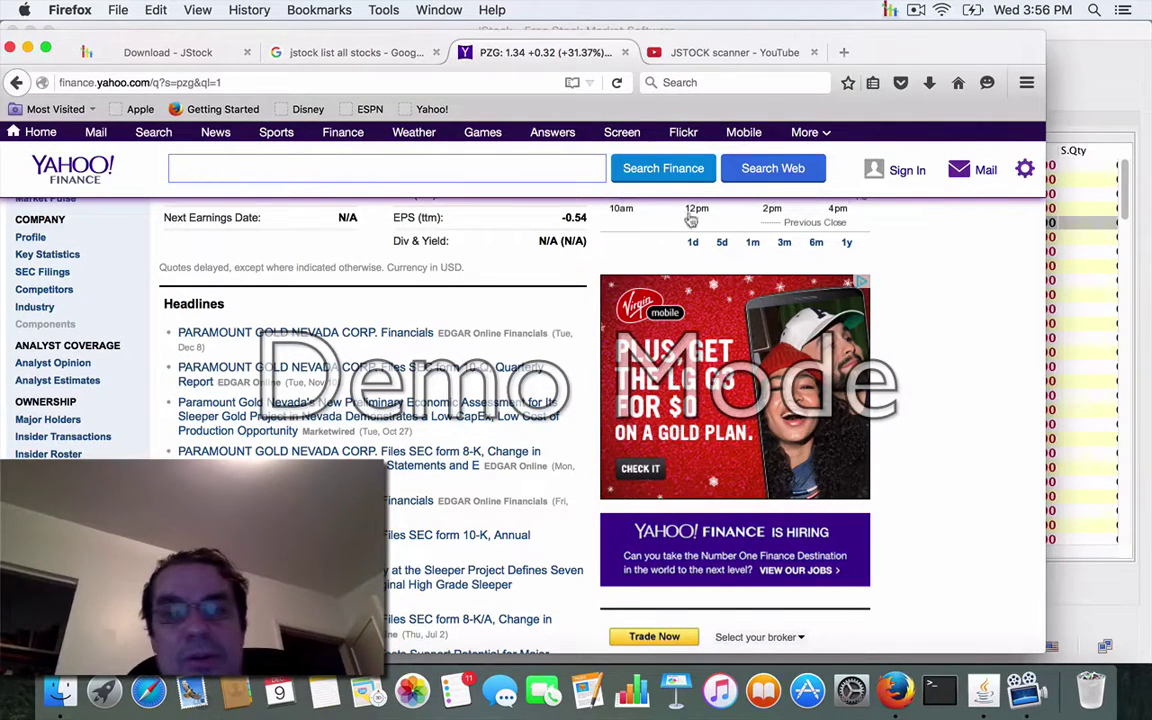
- Select the bebe stores (BEBE) row in JStock's scan results, and try to look up bebe on Yahoo Finance in Firefox
{"action": "left_click", "coordinate": [1134, 200]}
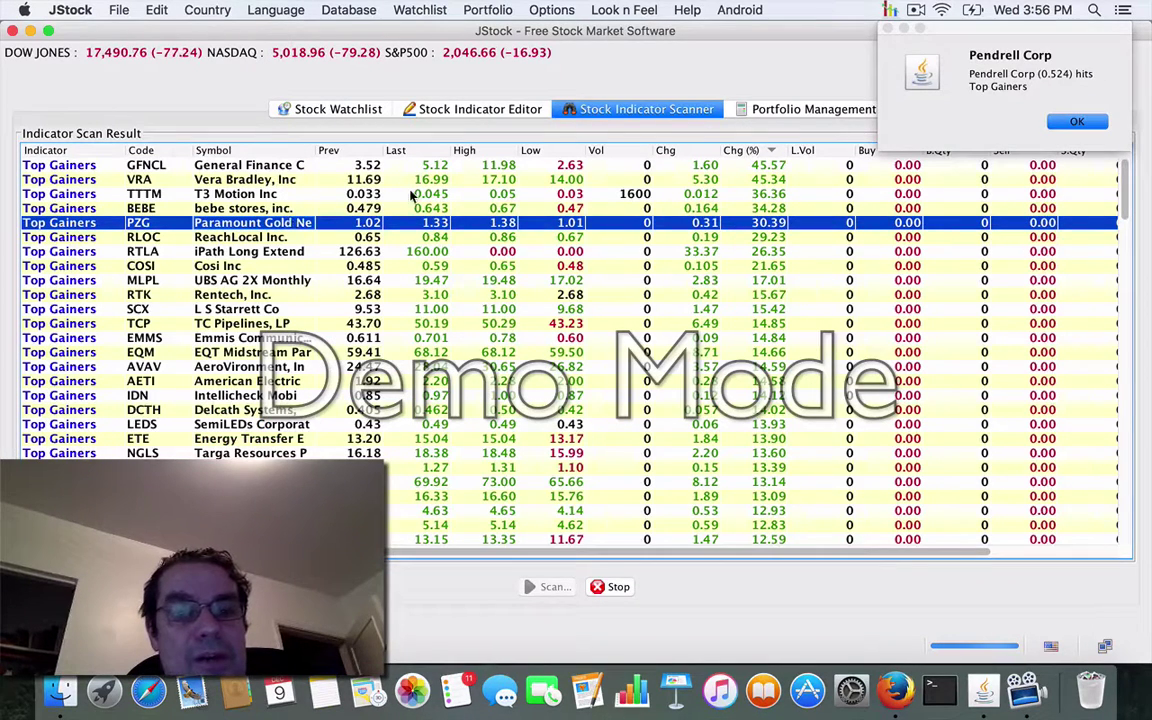
{"action": "left_click", "coordinate": [241, 209]}
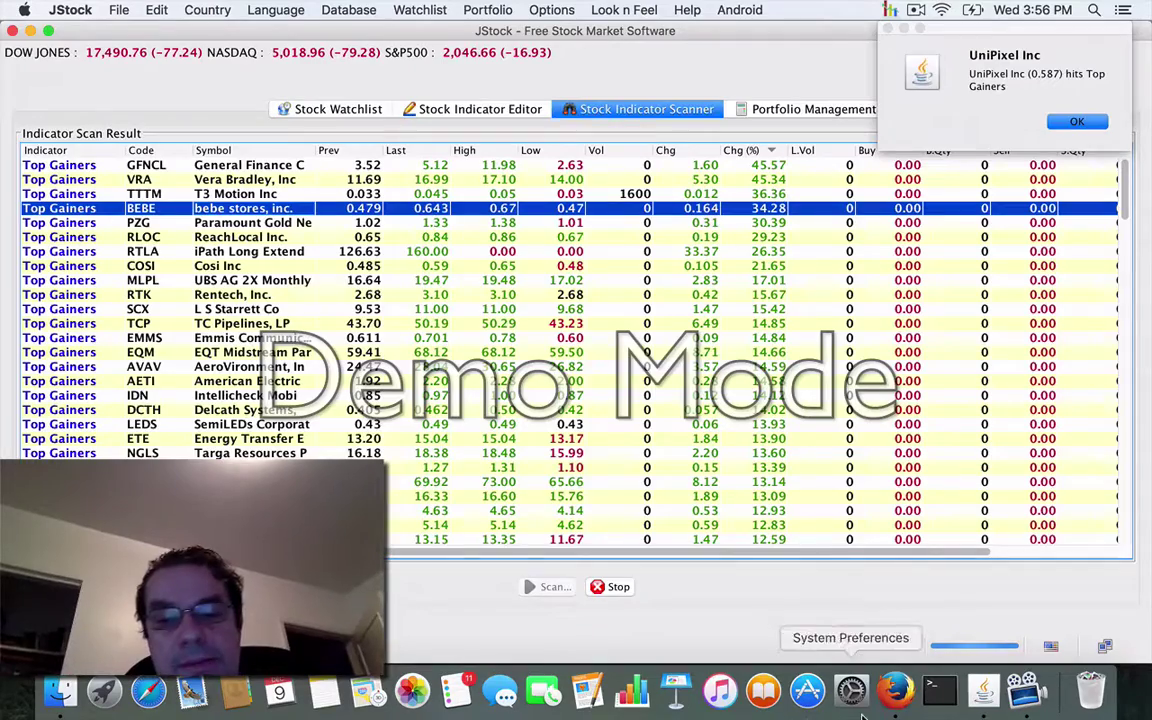
{"action": "left_click", "coordinate": [896, 690]}
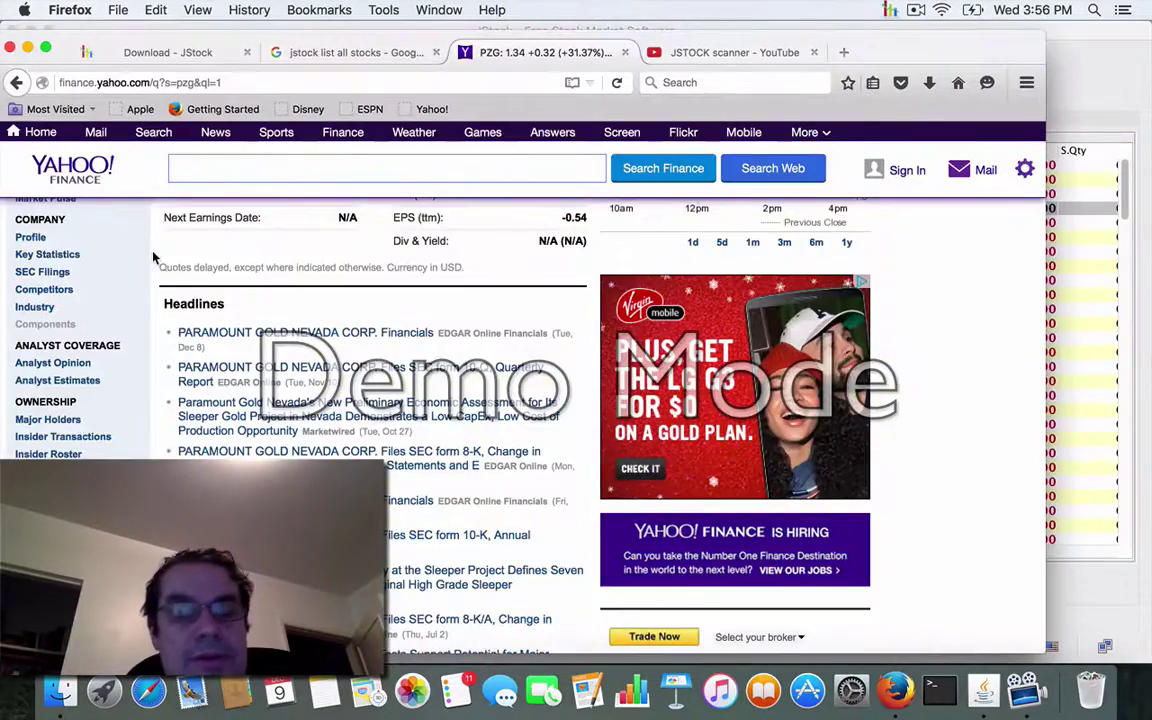
{"action": "scroll", "coordinate": [153, 258], "scroll_direction": "up", "scroll_amount": 10}
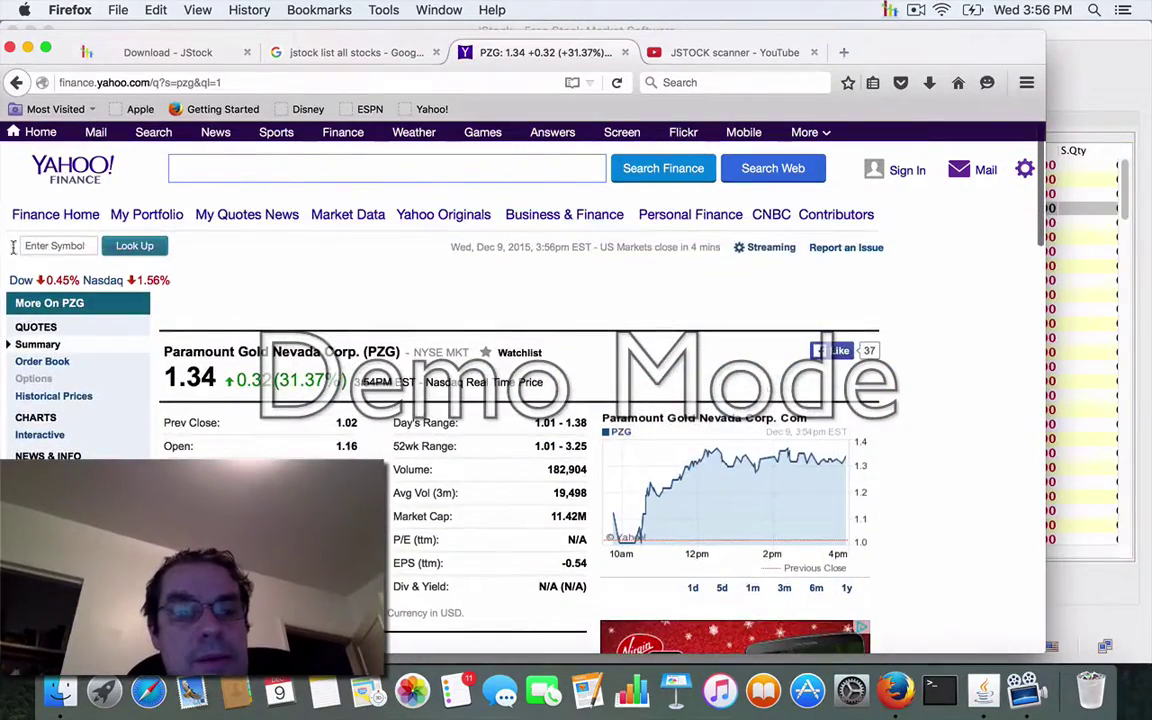
{"action": "left_click", "coordinate": [28, 246]}
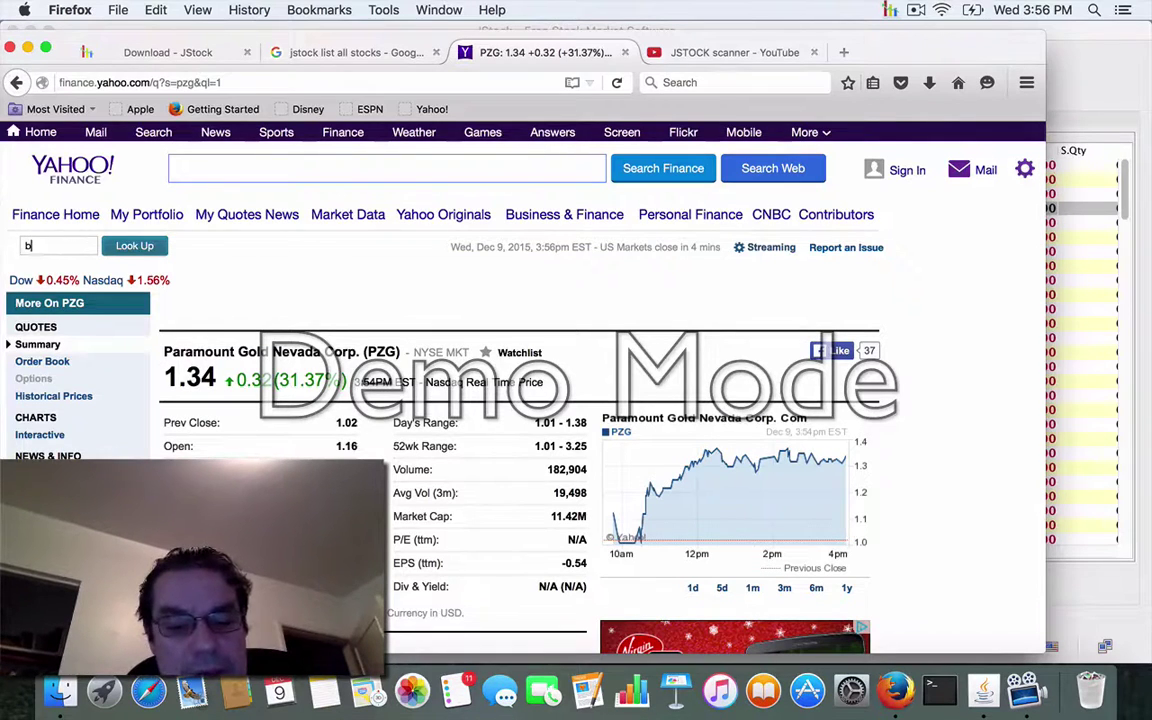
{"action": "type", "text": "bebeb"}
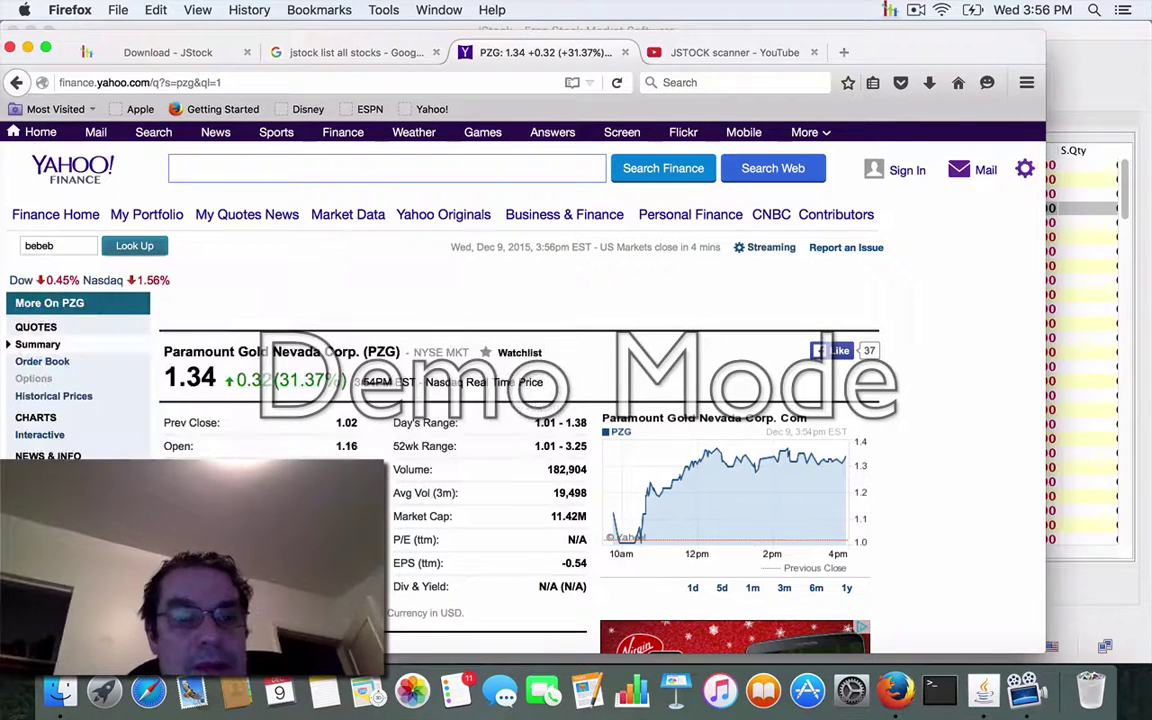
{"action": "key", "text": "BackSpace"}
{"action": "key", "text": "Return"}
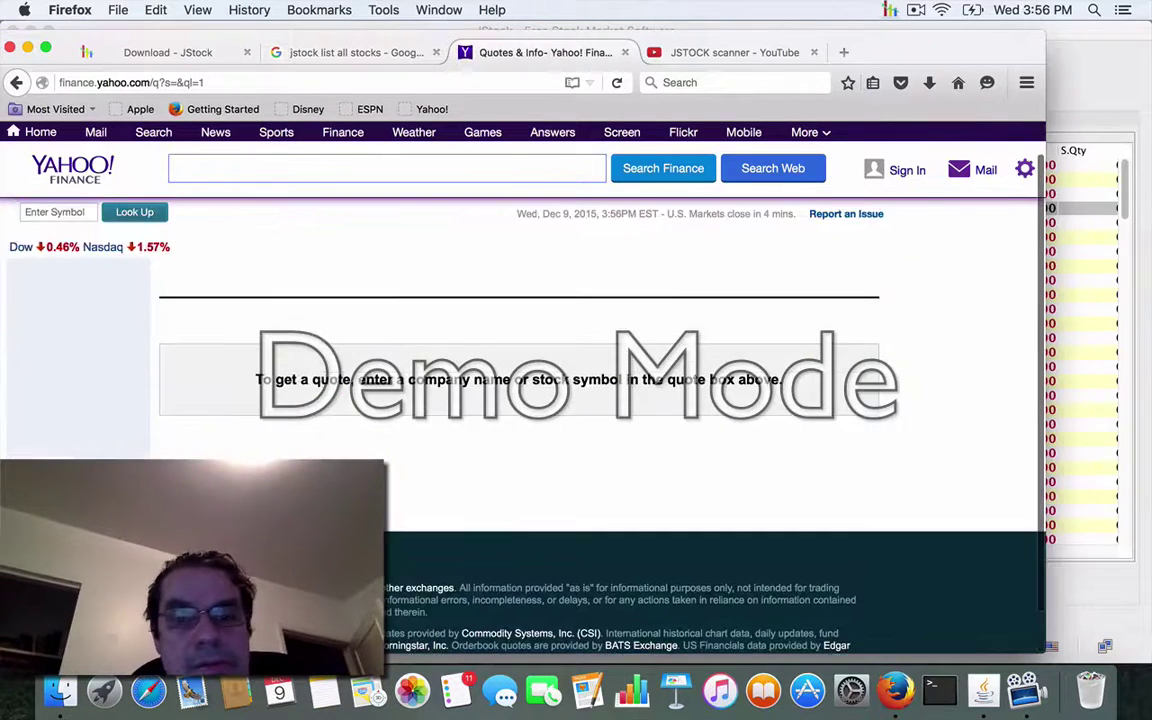
- Open the BEBE quote from the recent symbols on the Yahoo Finance home page, and read its summary
{"action": "left_click", "coordinate": [36, 245]}
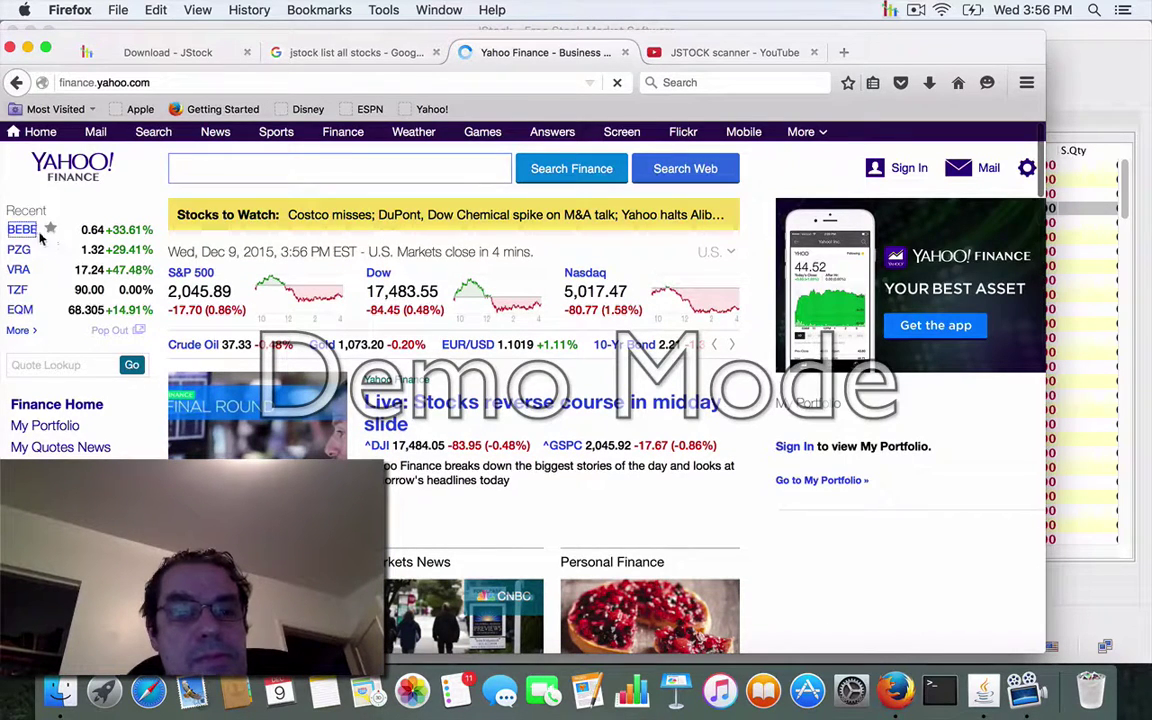
{"action": "left_click", "coordinate": [22, 229]}
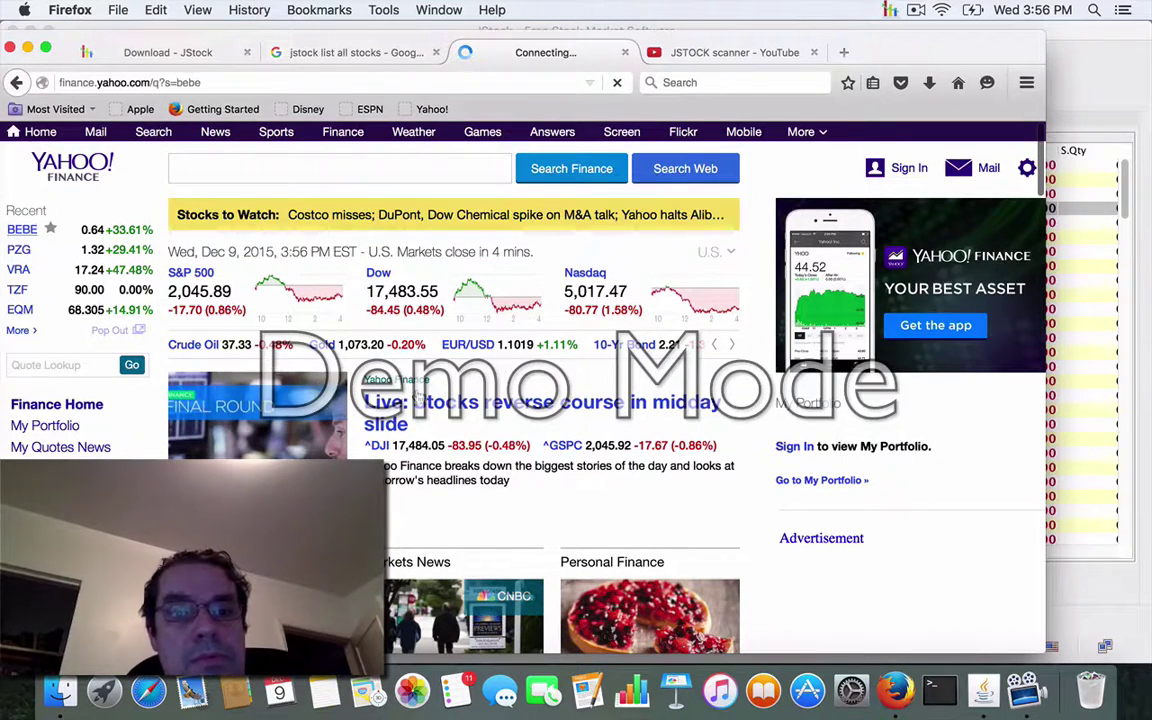
{"action": "scroll", "coordinate": [545, 492], "scroll_direction": "down", "scroll_amount": 1}
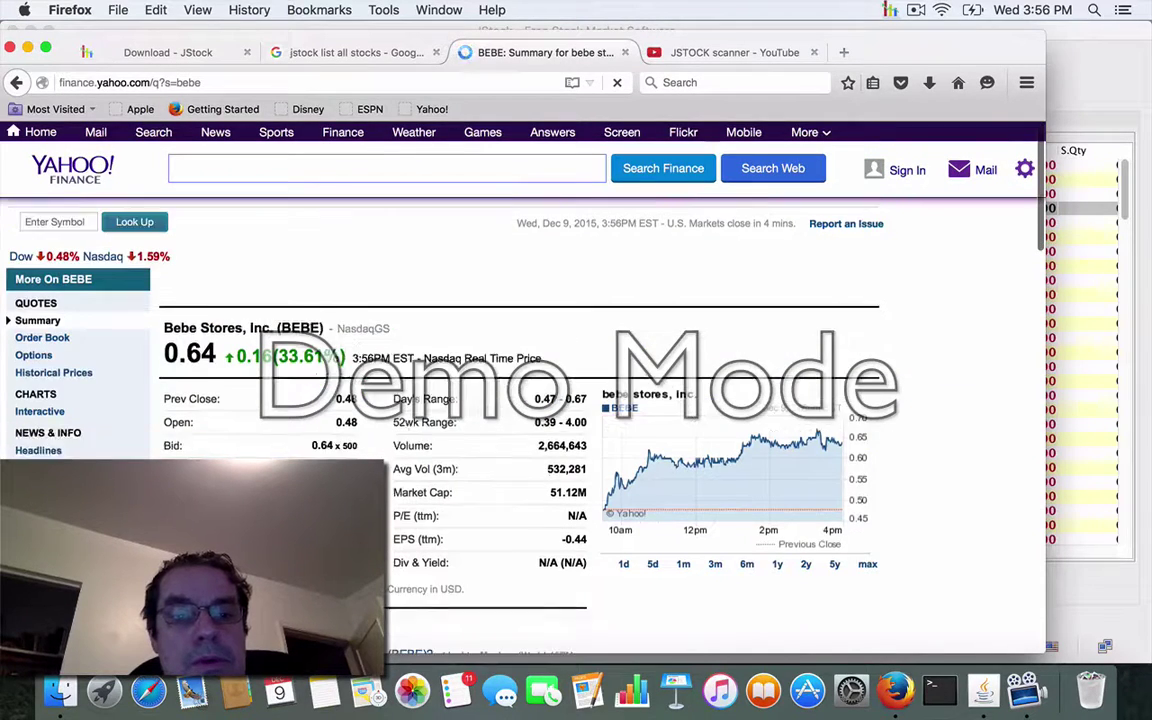
{"action": "scroll", "coordinate": [545, 492], "scroll_direction": "down", "scroll_amount": 2}
{"action": "scroll", "coordinate": [496, 500], "scroll_direction": "down", "scroll_amount": 1}
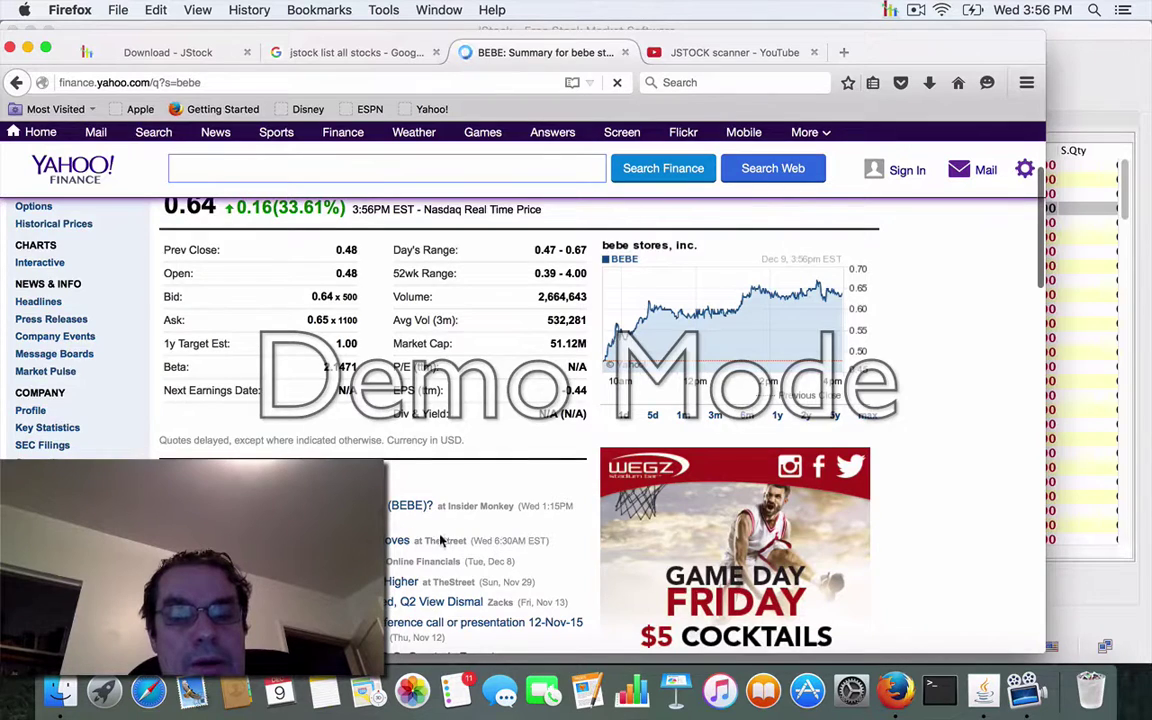
{"action": "scroll", "coordinate": [442, 540], "scroll_direction": "down", "scroll_amount": 1}
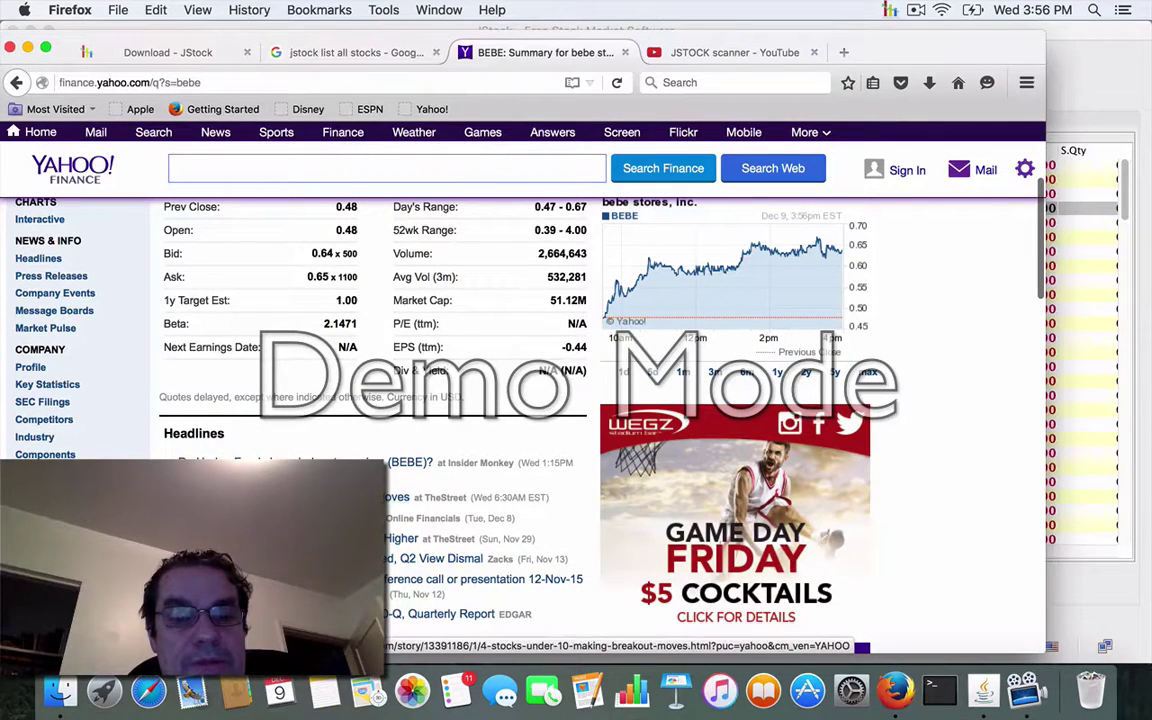
- Open the BEBE headline "4 Stocks Under $10 Making Breakout Moves" and read through the first page of the article
{"action": "left_click", "coordinate": [397, 497]}
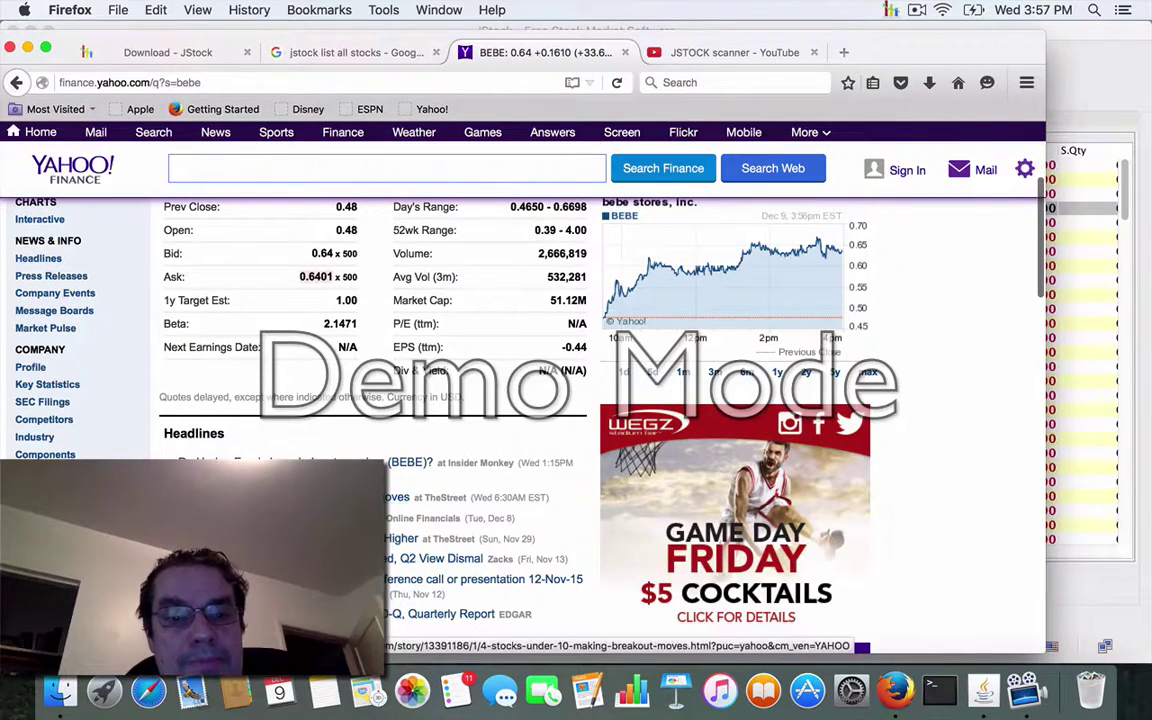
{"action": "scroll", "coordinate": [400, 497], "scroll_direction": "down", "scroll_amount": 3}
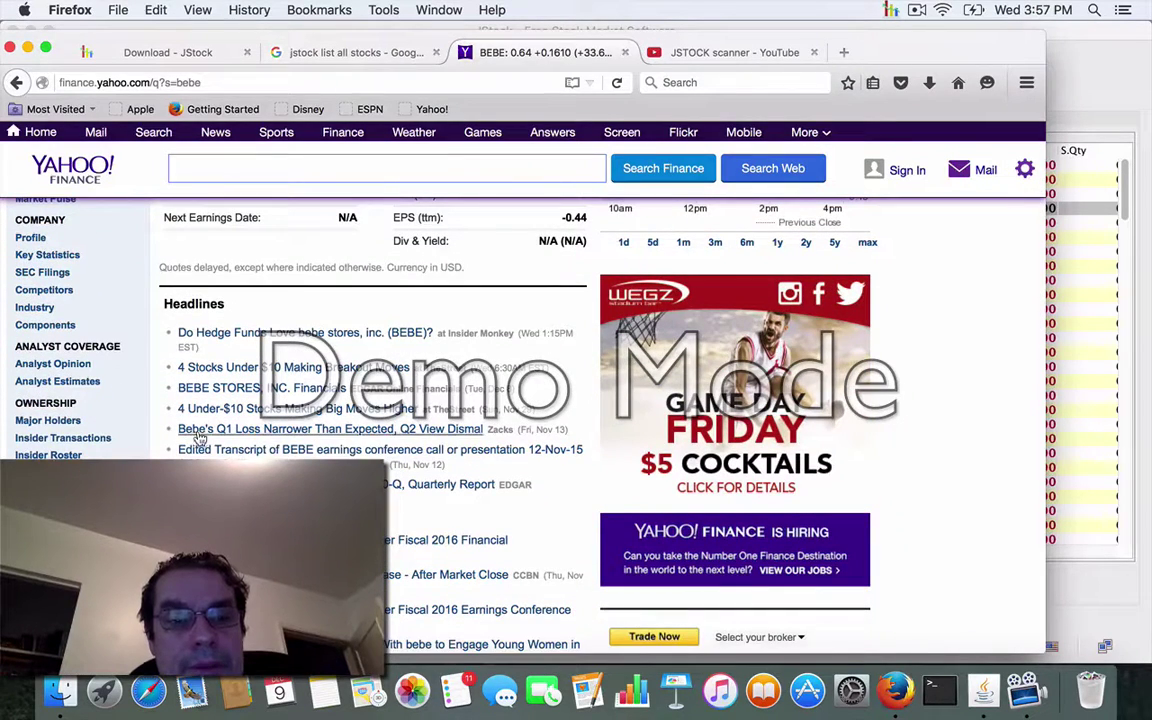
{"action": "left_click", "coordinate": [204, 368]}
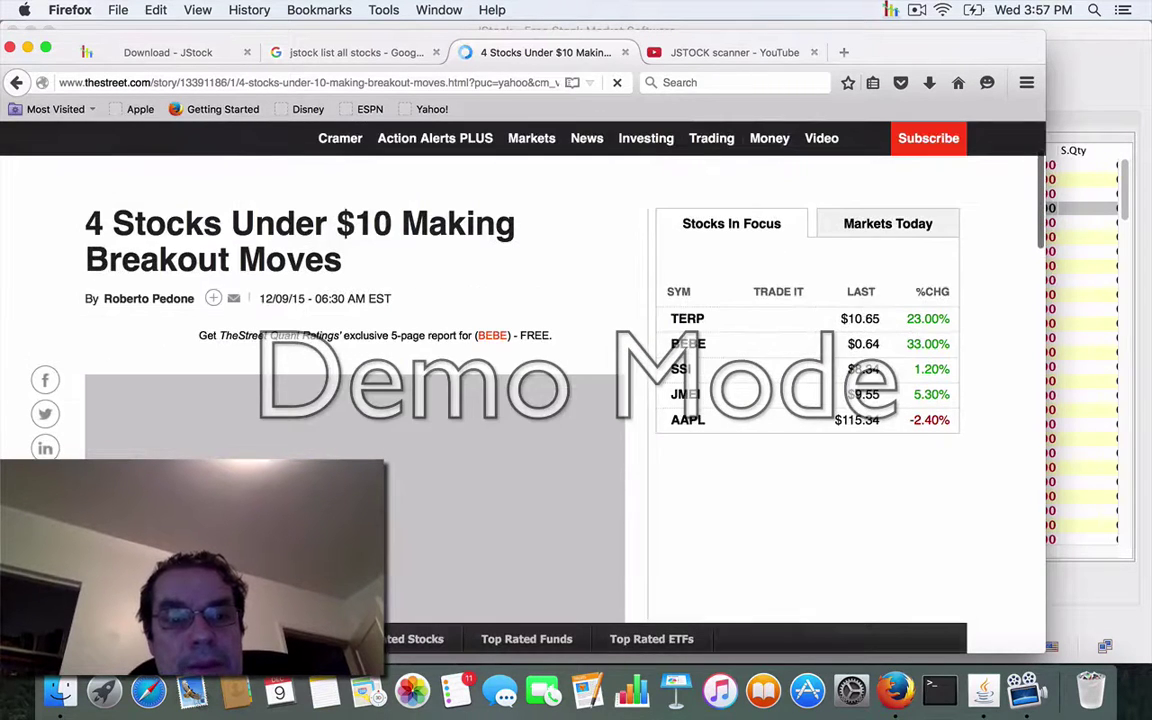
{"action": "scroll", "coordinate": [520, 400], "scroll_direction": "down", "scroll_amount": 8}
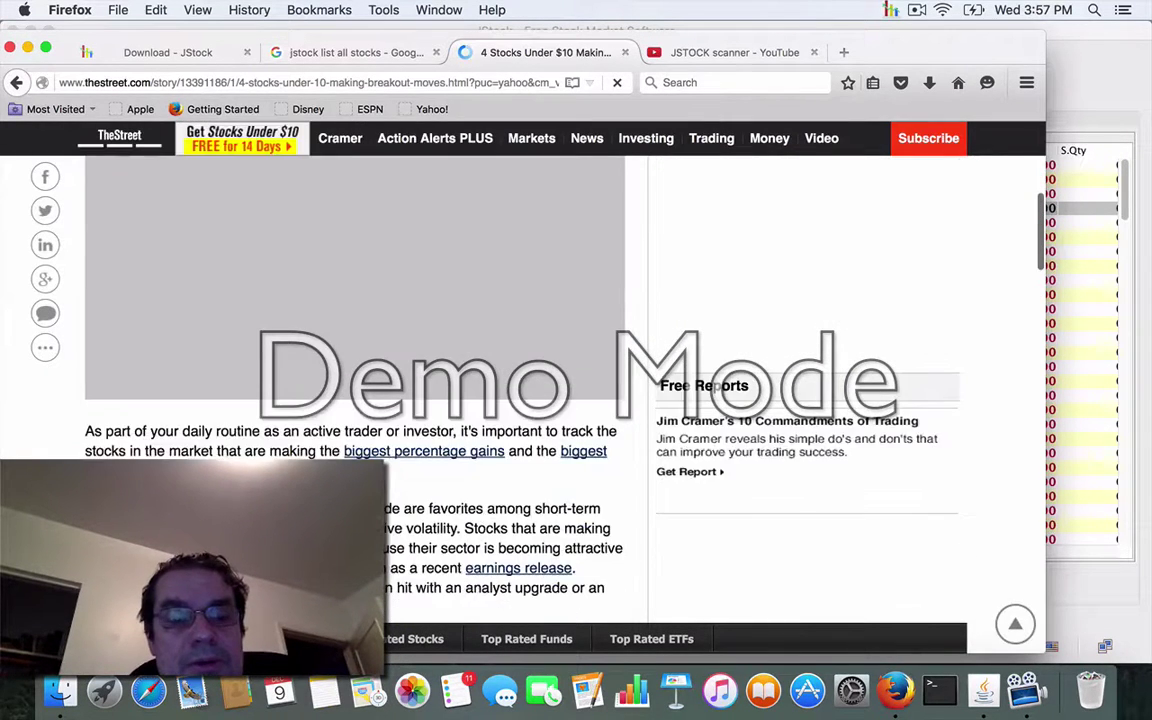
{"action": "scroll", "coordinate": [272, 434], "scroll_direction": "down", "scroll_amount": 5}
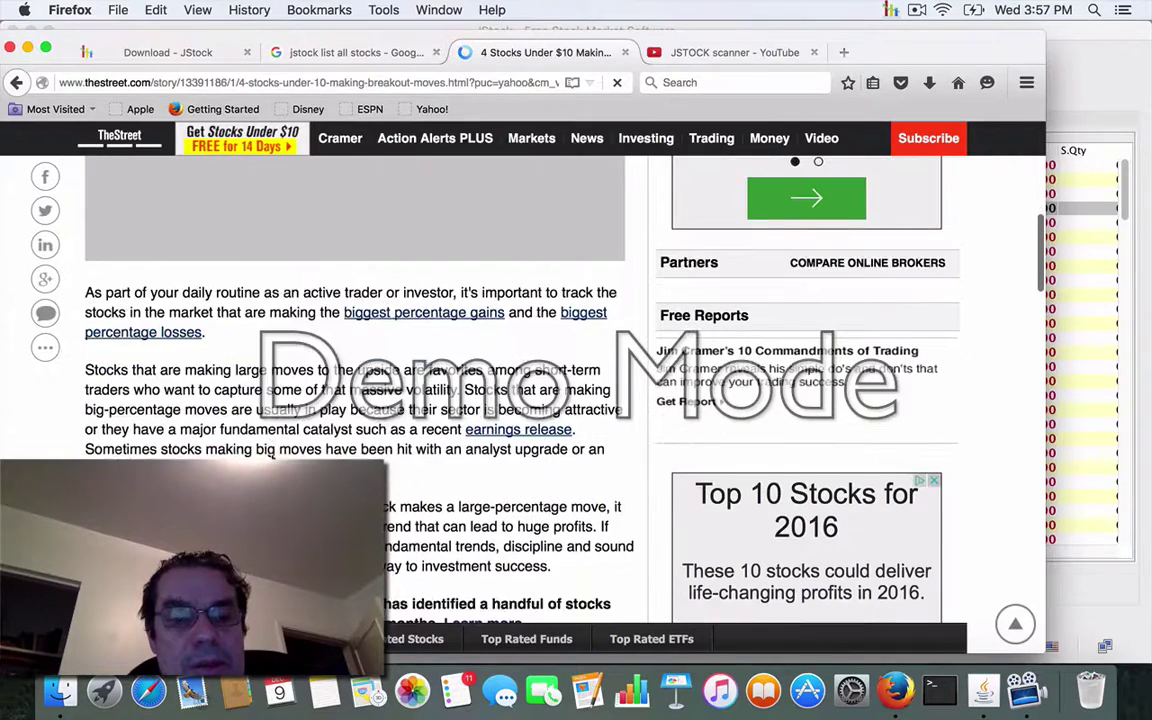
{"action": "scroll", "coordinate": [360, 400], "scroll_direction": "down", "scroll_amount": 4}
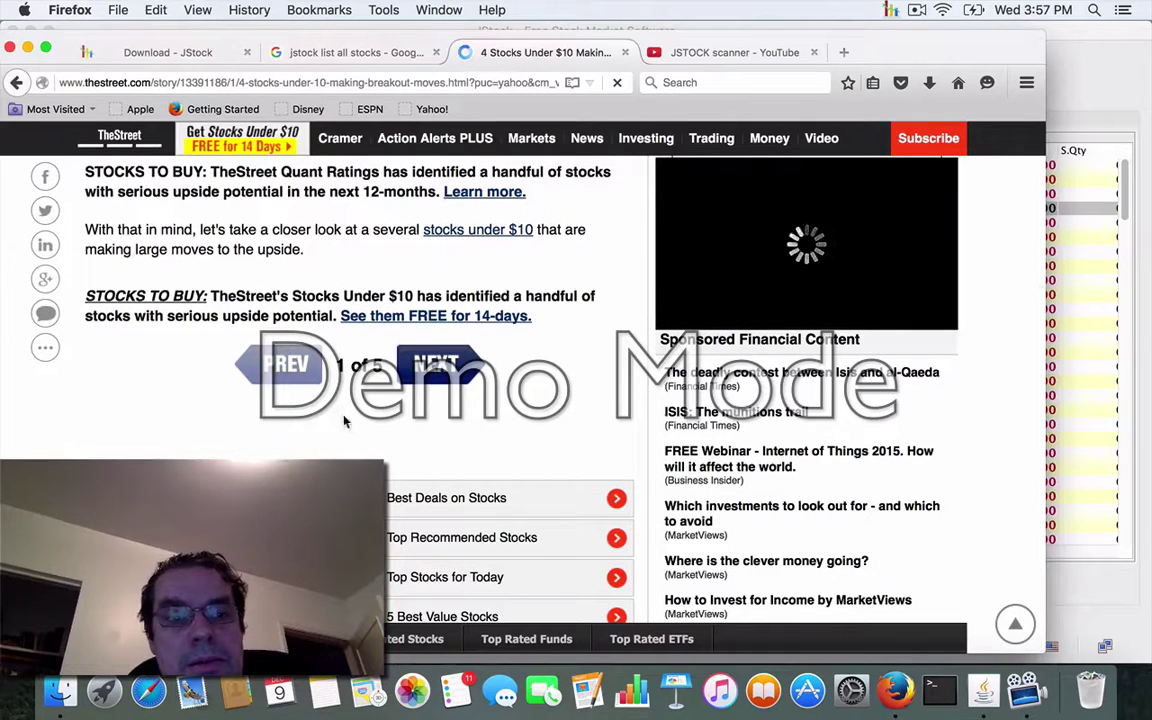
- Finish viewing the article, switch to JStock, sort the scan results by Chg (%) descending and select the General Finance (GFNCL) row
{"action": "scroll", "coordinate": [213, 357], "scroll_direction": "up", "scroll_amount": 2}
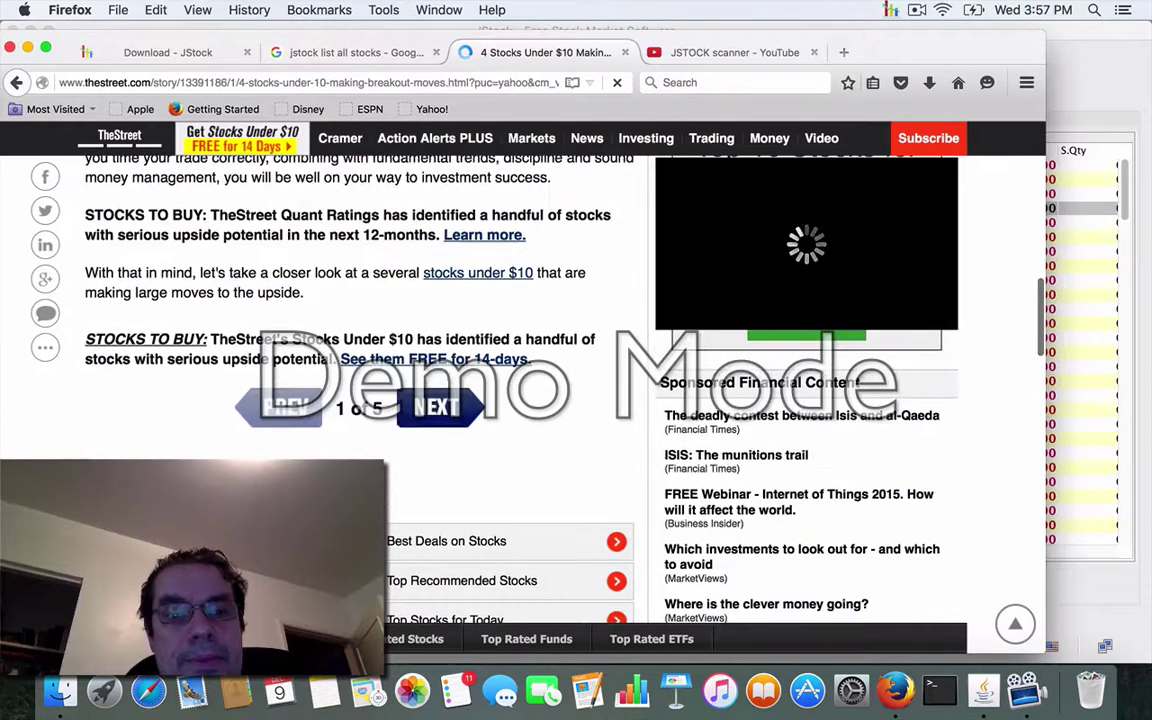
{"action": "scroll", "coordinate": [573, 375], "scroll_direction": "up", "scroll_amount": 1}
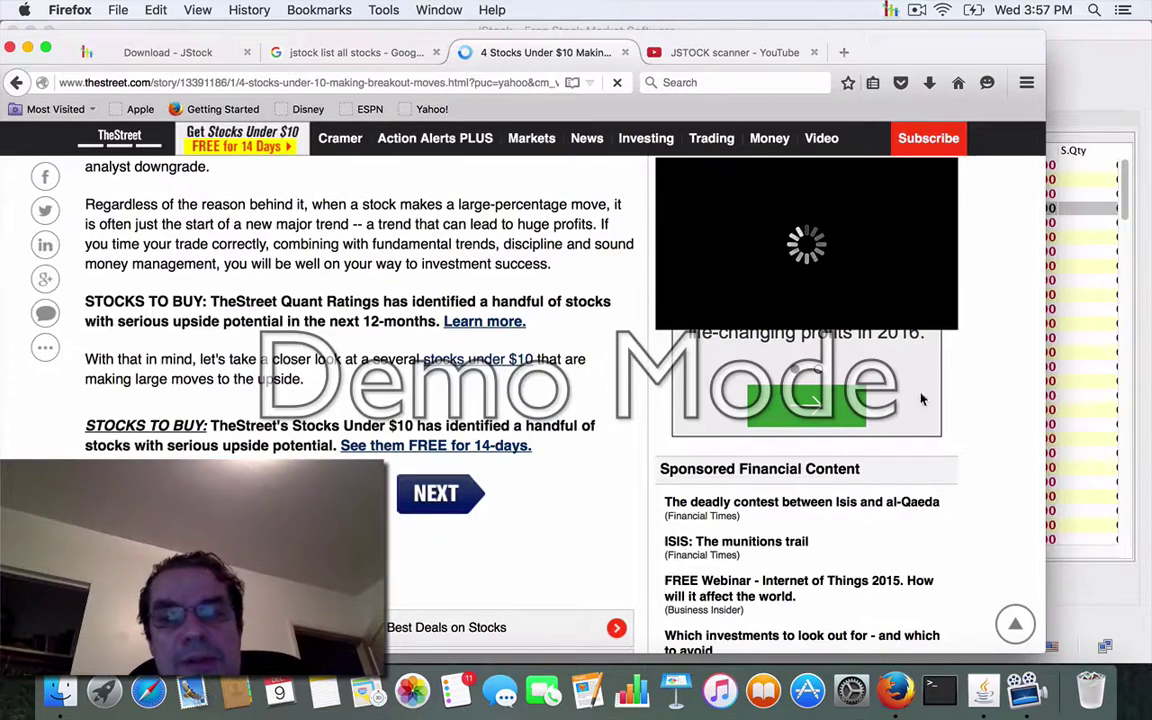
{"action": "left_click", "coordinate": [1077, 96]}
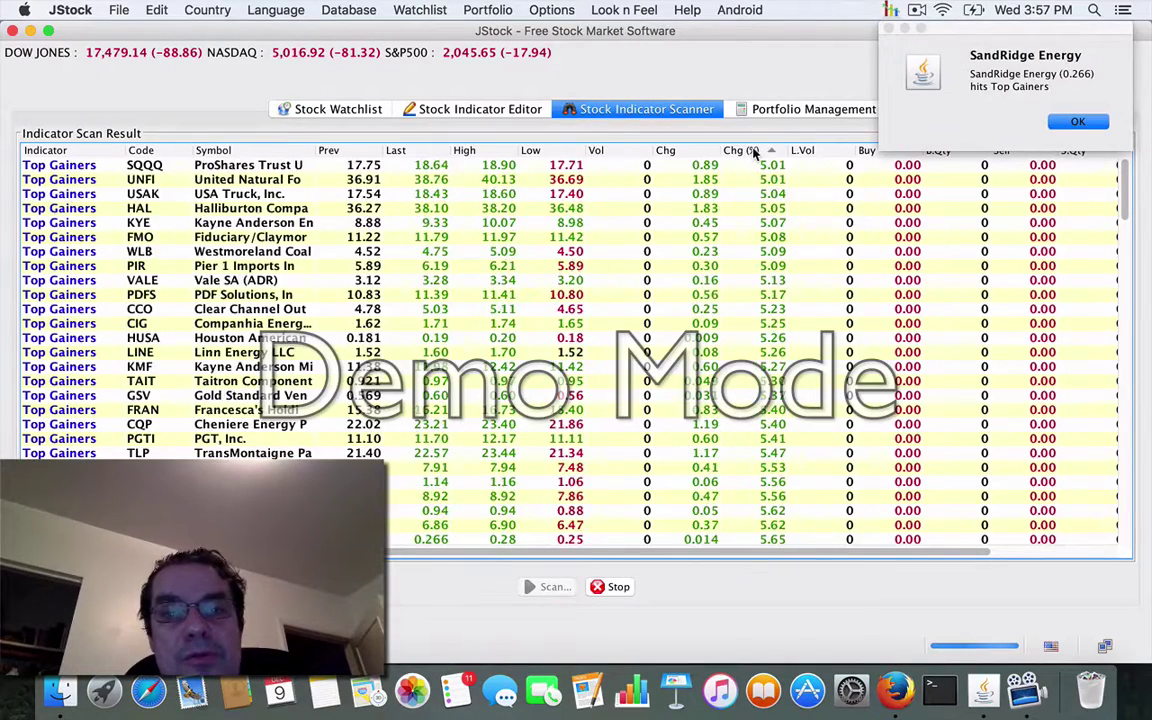
{"action": "key", "text": "Up"}
{"action": "key", "text": "Up"}
{"action": "key", "text": "Up"}
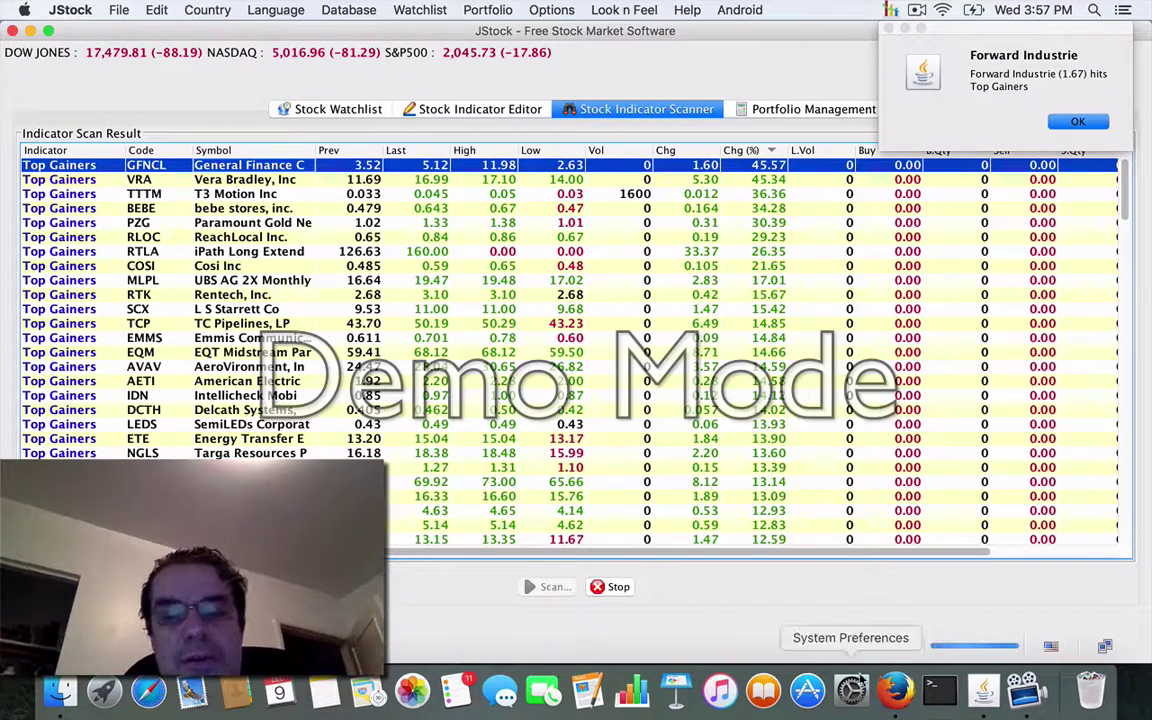
- Switch to Firefox and look up the symbol gfncl from the BEBE quote page on Yahoo Finance
{"action": "left_click", "coordinate": [895, 690]}
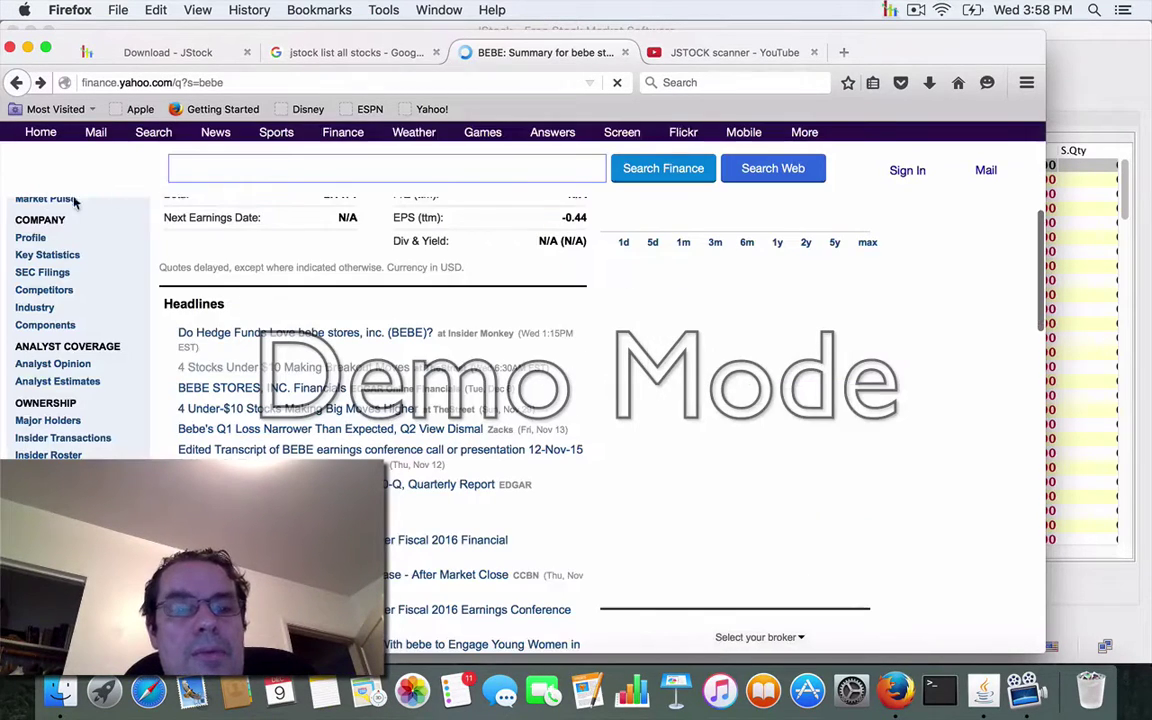
{"action": "scroll", "coordinate": [38, 216], "scroll_direction": "up", "scroll_amount": 5}
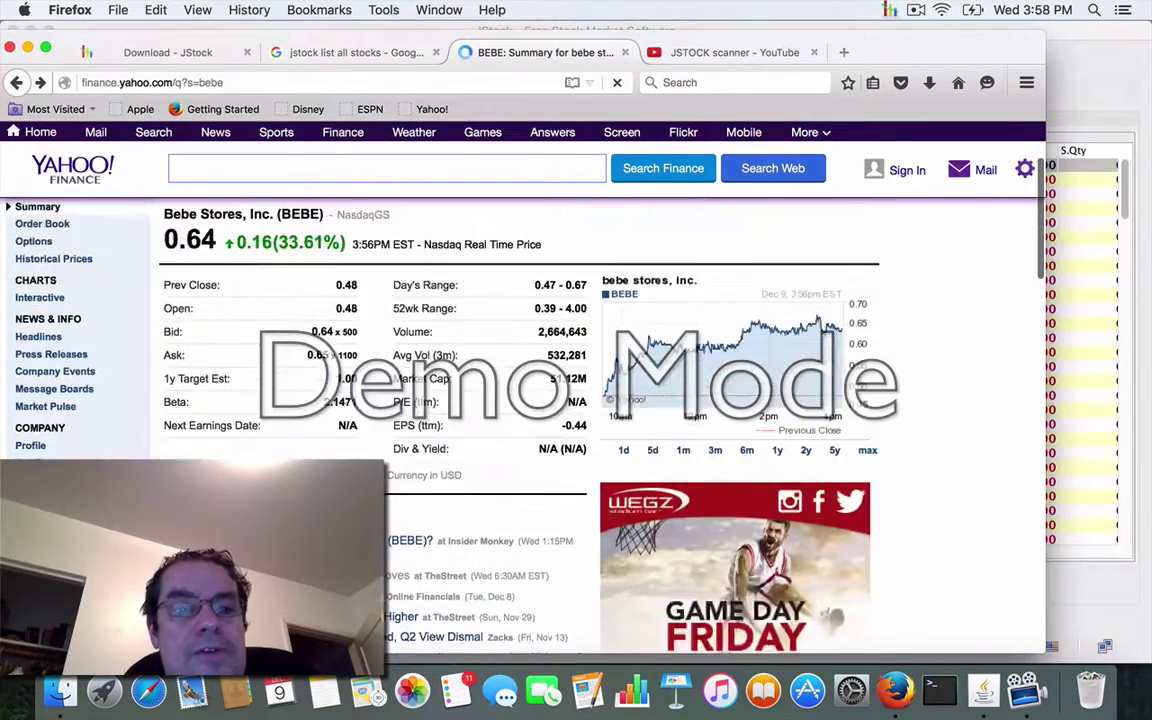
{"action": "left_click", "coordinate": [44, 249]}
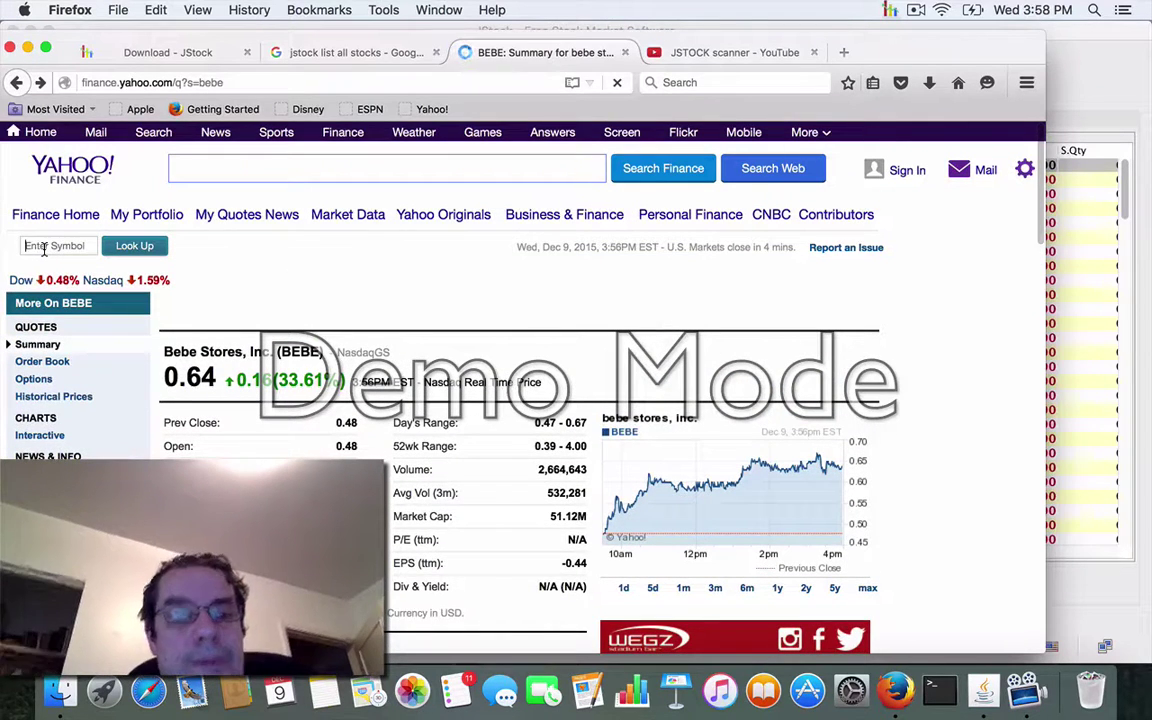
{"action": "type", "text": "gf"}
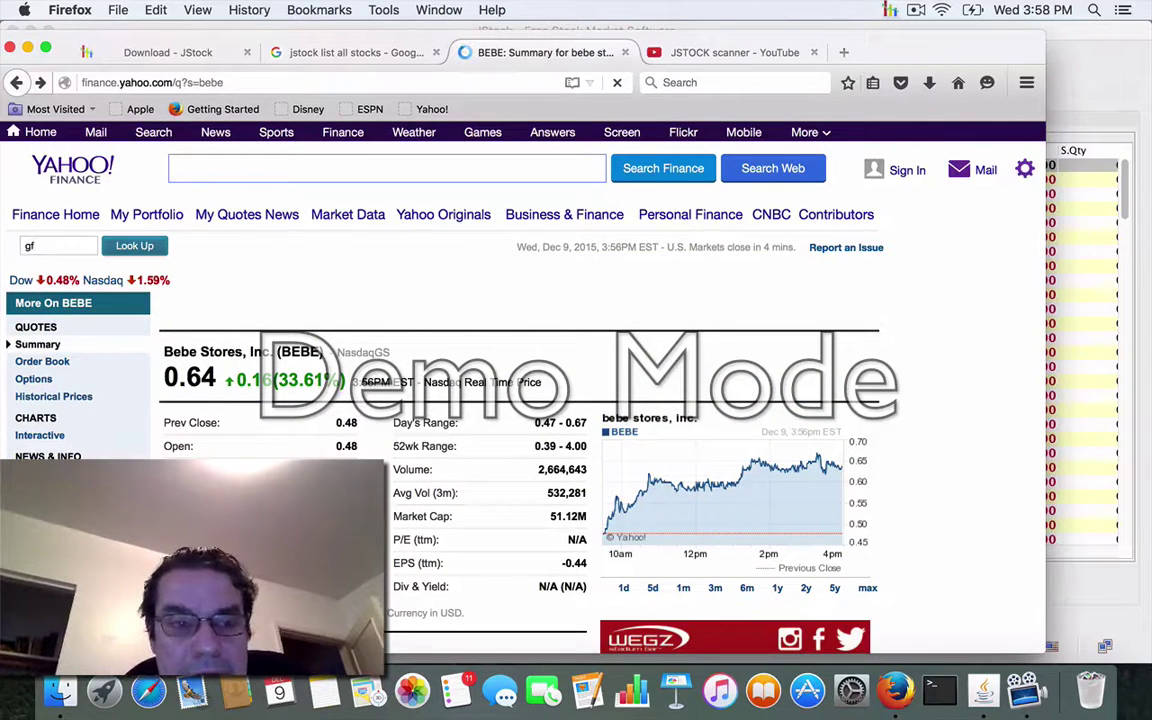
{"action": "type", "text": "ncl"}
{"action": "left_click", "coordinate": [127, 251]}
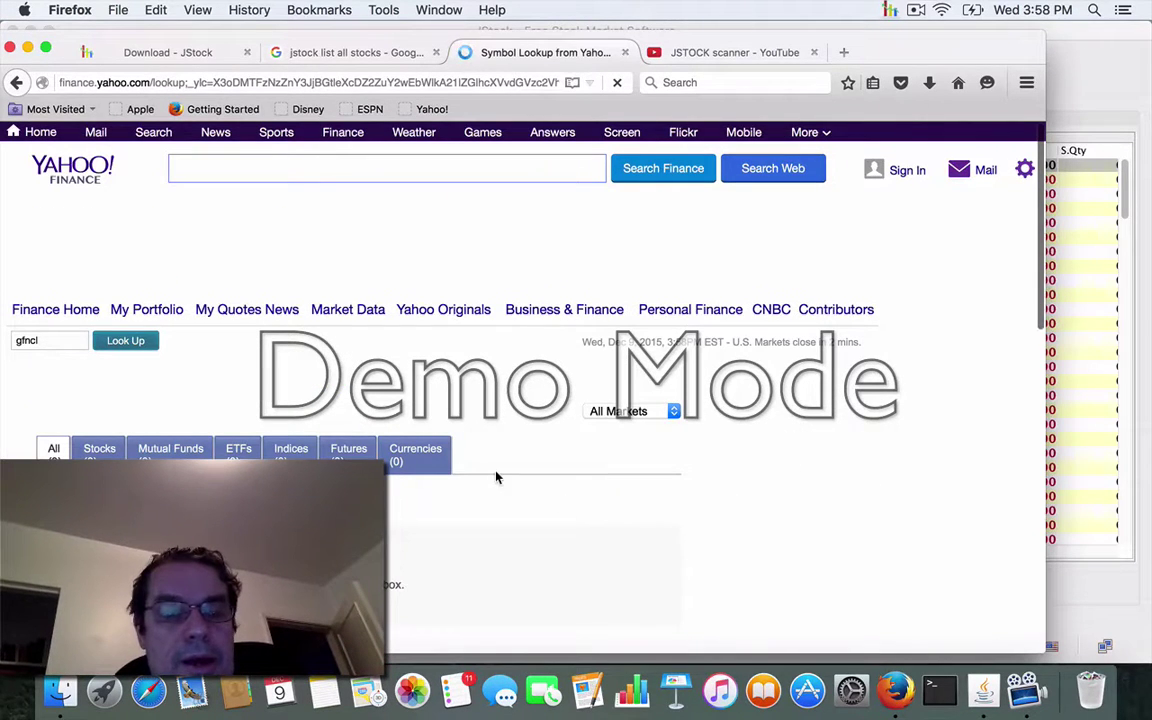
{"action": "scroll", "coordinate": [585, 592], "scroll_direction": "down", "scroll_amount": 1}
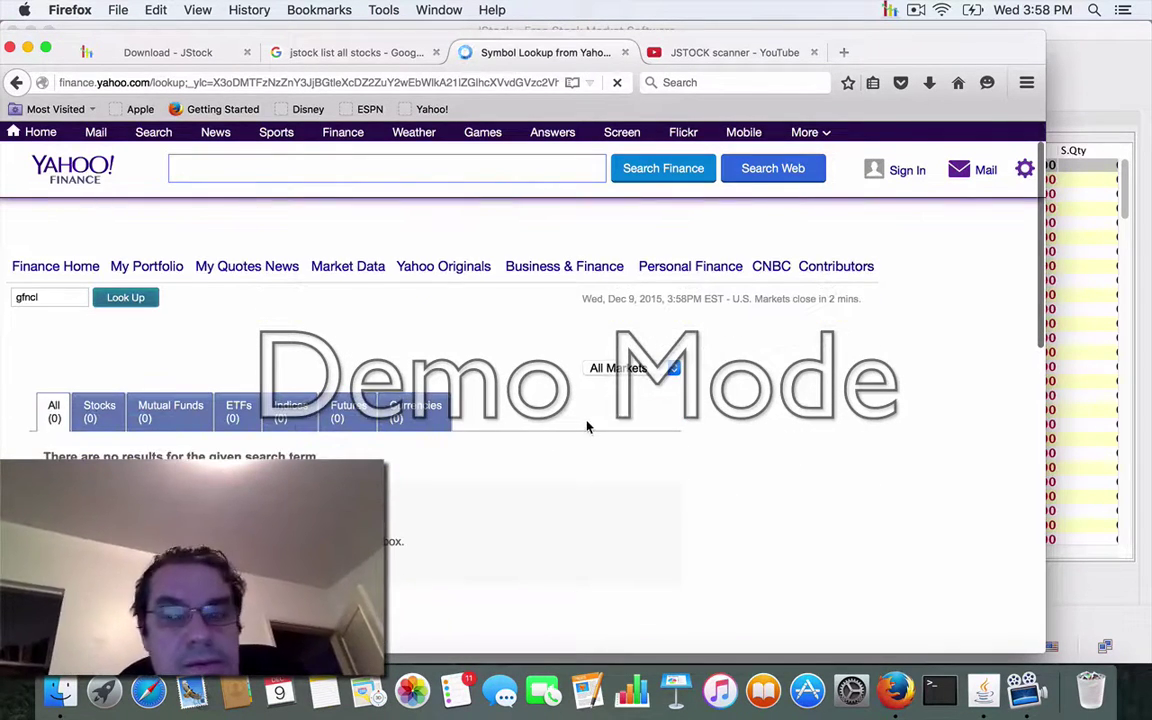
- Check the General Finance code in JStock again and repeat the gfncl lookup on Yahoo Finance in Firefox
{"action": "left_click", "coordinate": [1068, 70]}
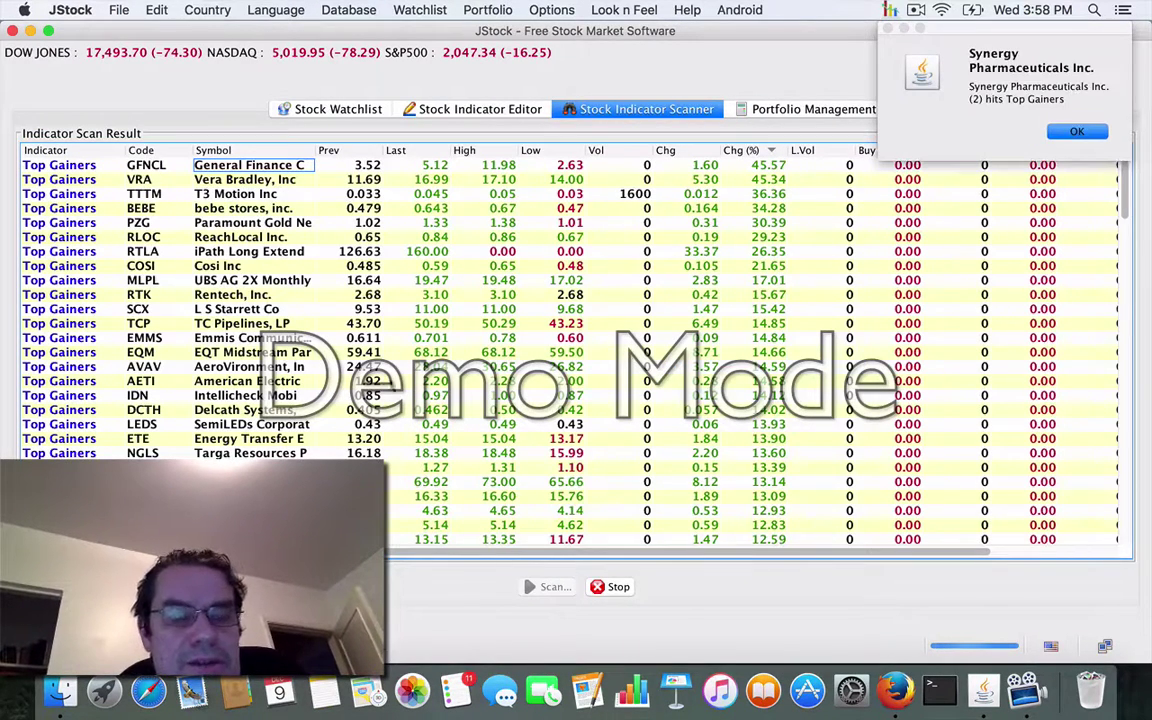
{"action": "left_click", "coordinate": [895, 690]}
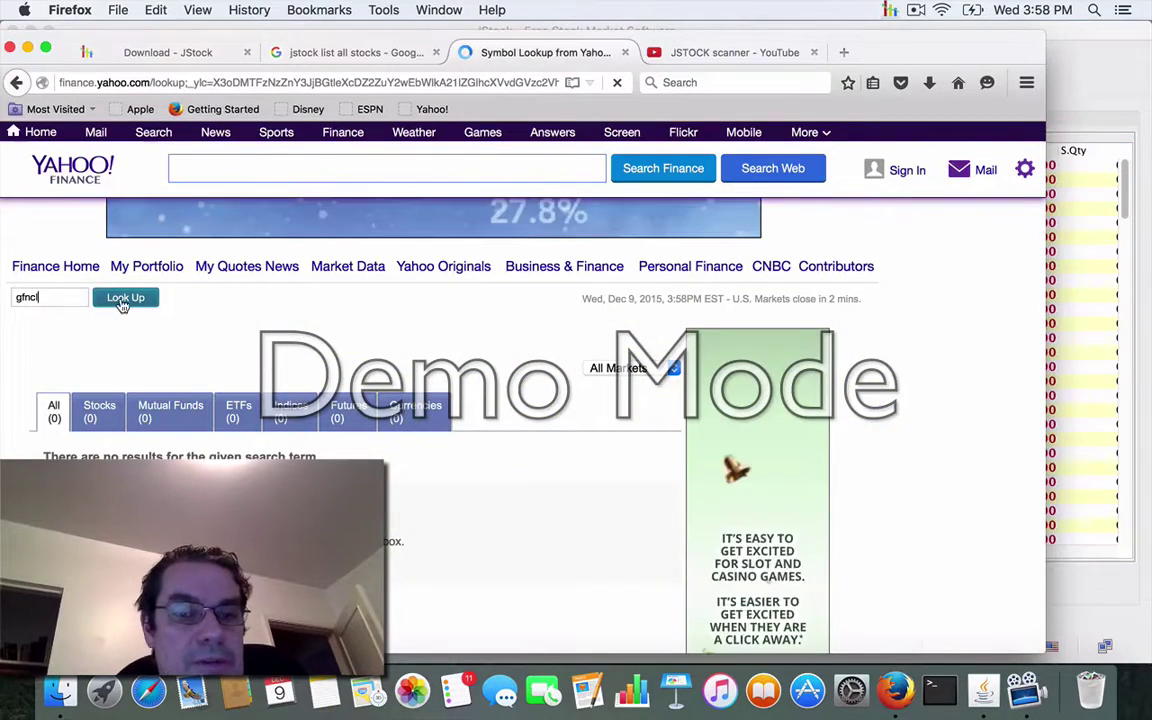
{"action": "left_click", "coordinate": [121, 298]}
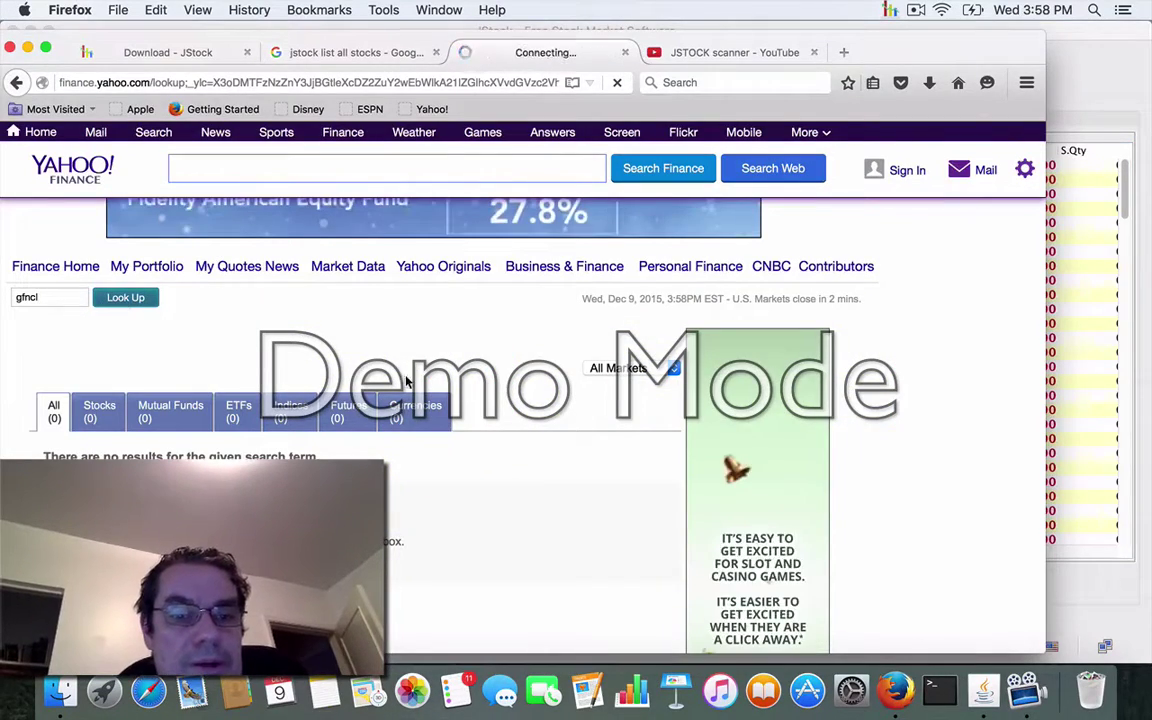
- Switch to JStock, look through the Top Gainers scan results, and dismiss the stock alert
{"action": "left_click", "coordinate": [1130, 267]}
{"action": "scroll", "coordinate": [820, 218], "scroll_direction": "down", "scroll_amount": 8}
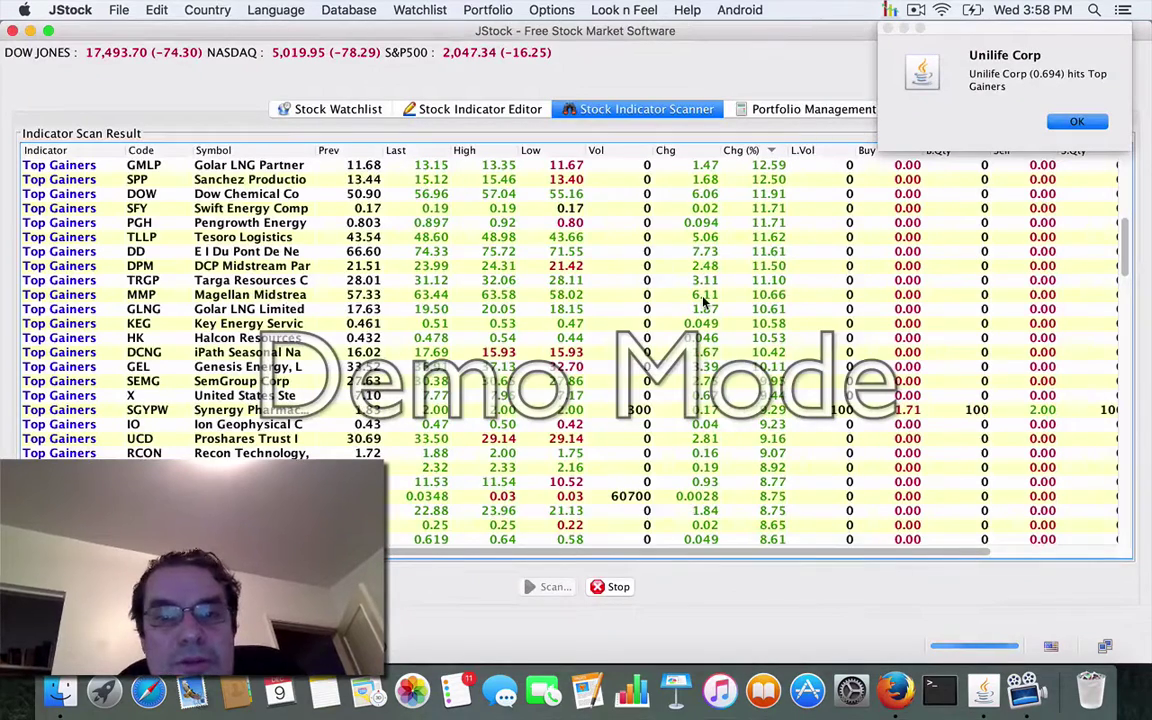
{"action": "scroll", "coordinate": [313, 193], "scroll_direction": "up", "scroll_amount": 8}
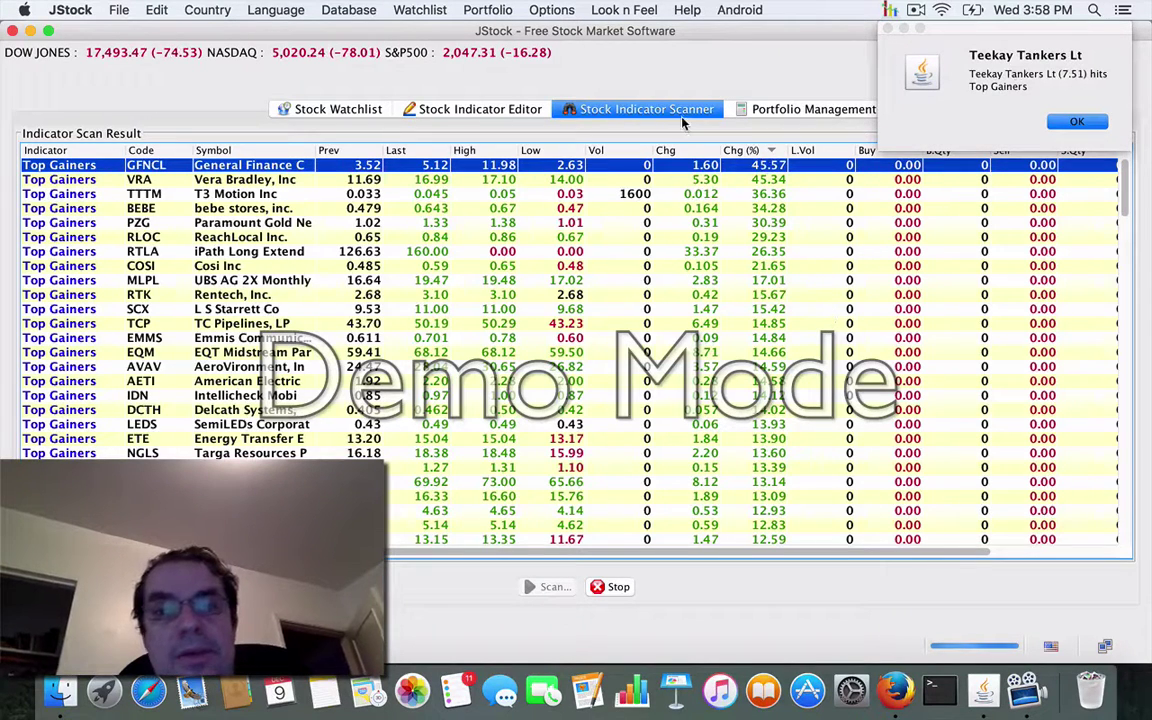
{"action": "left_click", "coordinate": [1075, 121]}
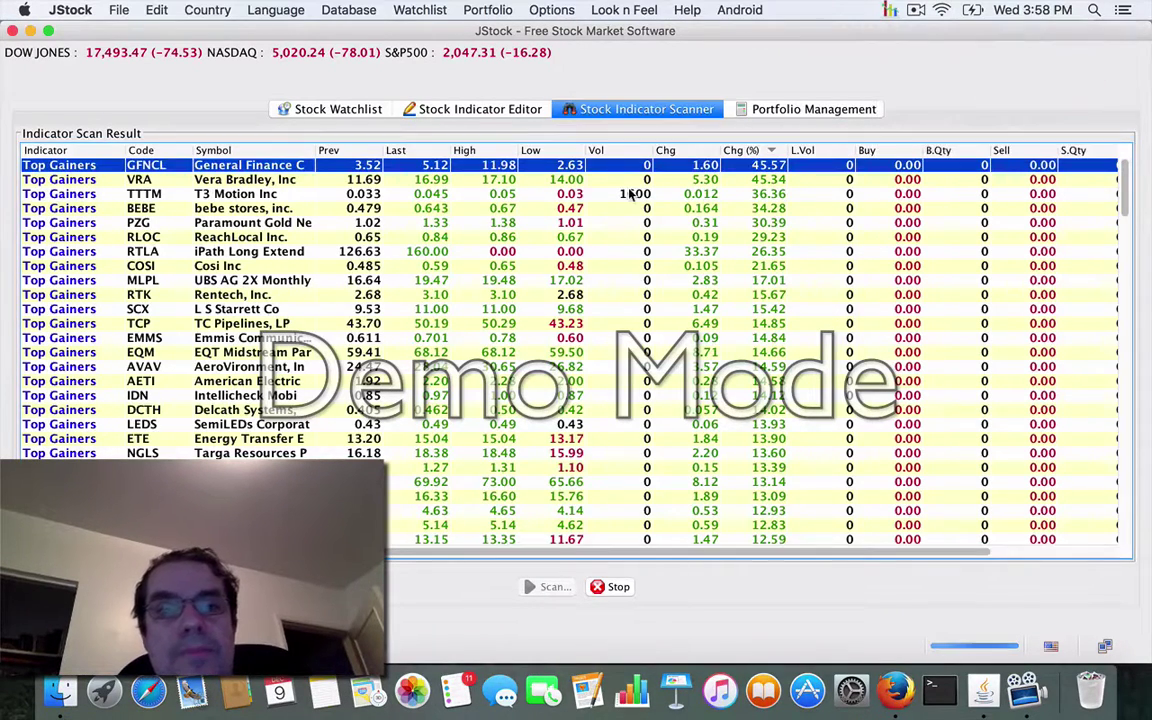
- Set the Constant block of the Top Gainers indicator to 35 in the Stock Indicator Editor and dismiss the stock alert
{"action": "left_click", "coordinate": [480, 109]}
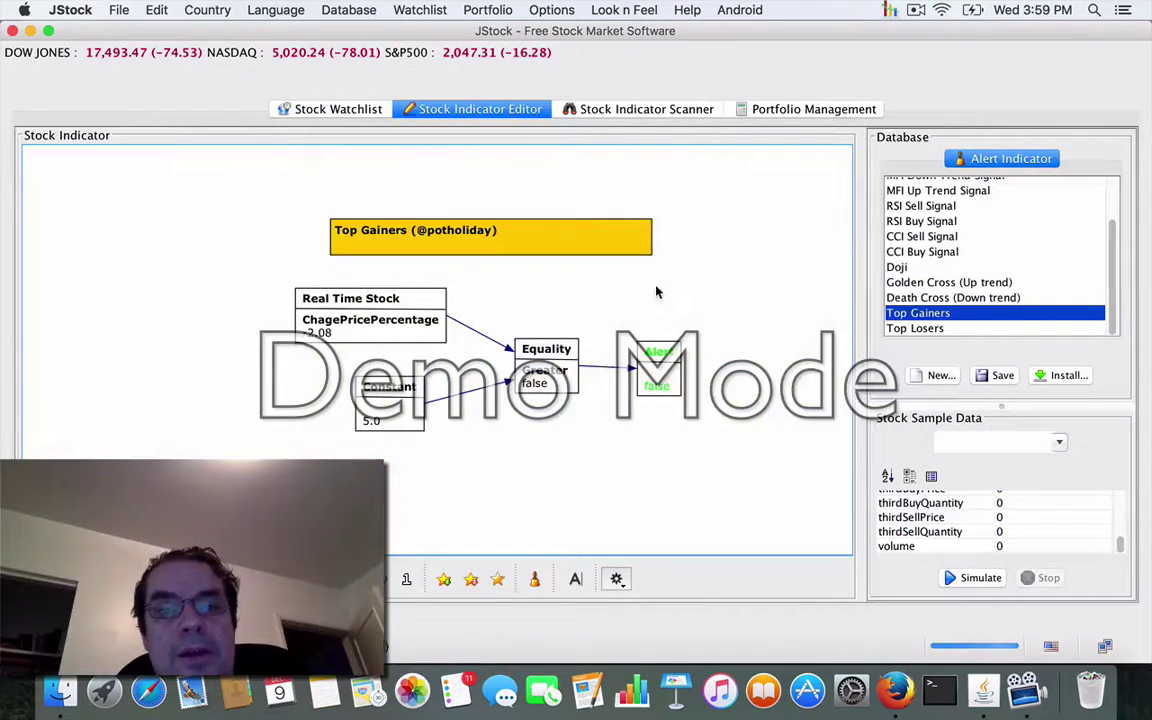
{"action": "left_click", "coordinate": [383, 428]}
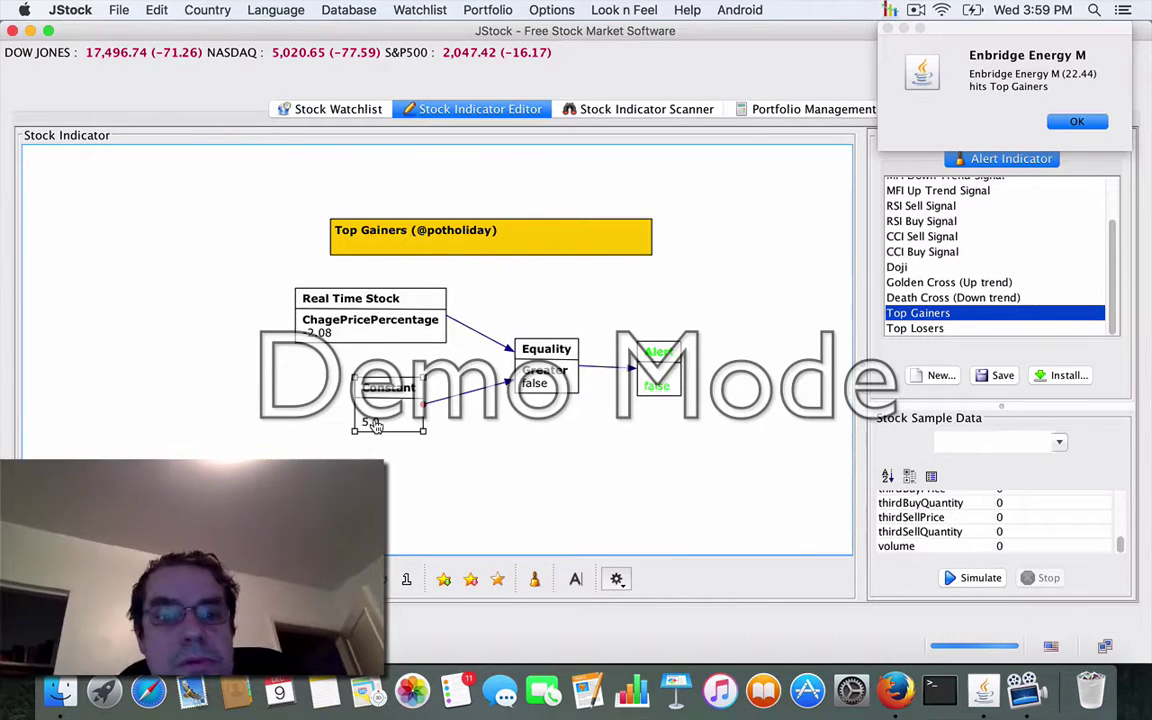
{"action": "key", "text": "super+a"}
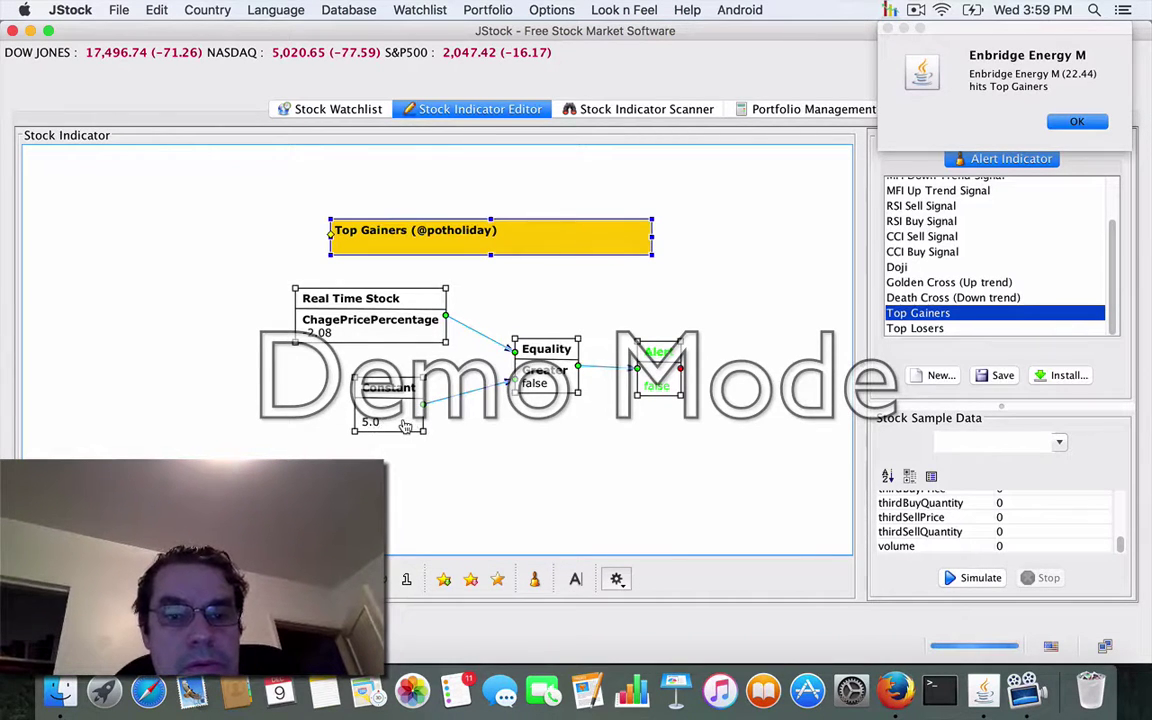
{"action": "right_click", "coordinate": [386, 424]}
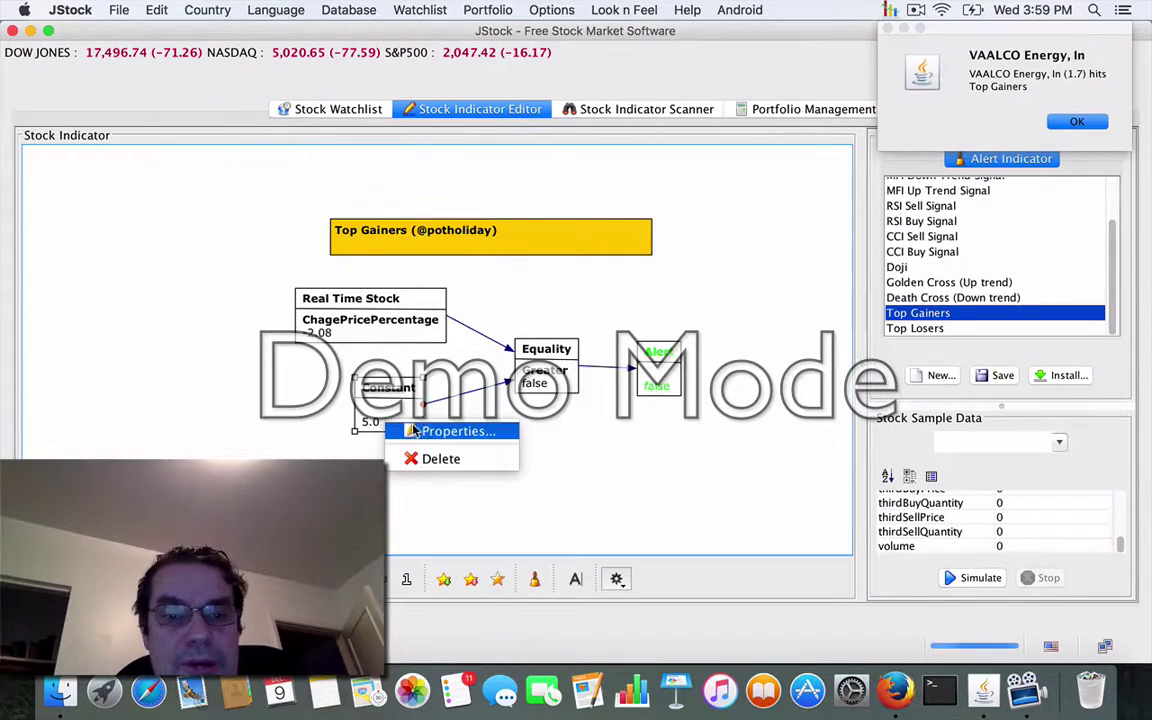
{"action": "left_click", "coordinate": [425, 431]}
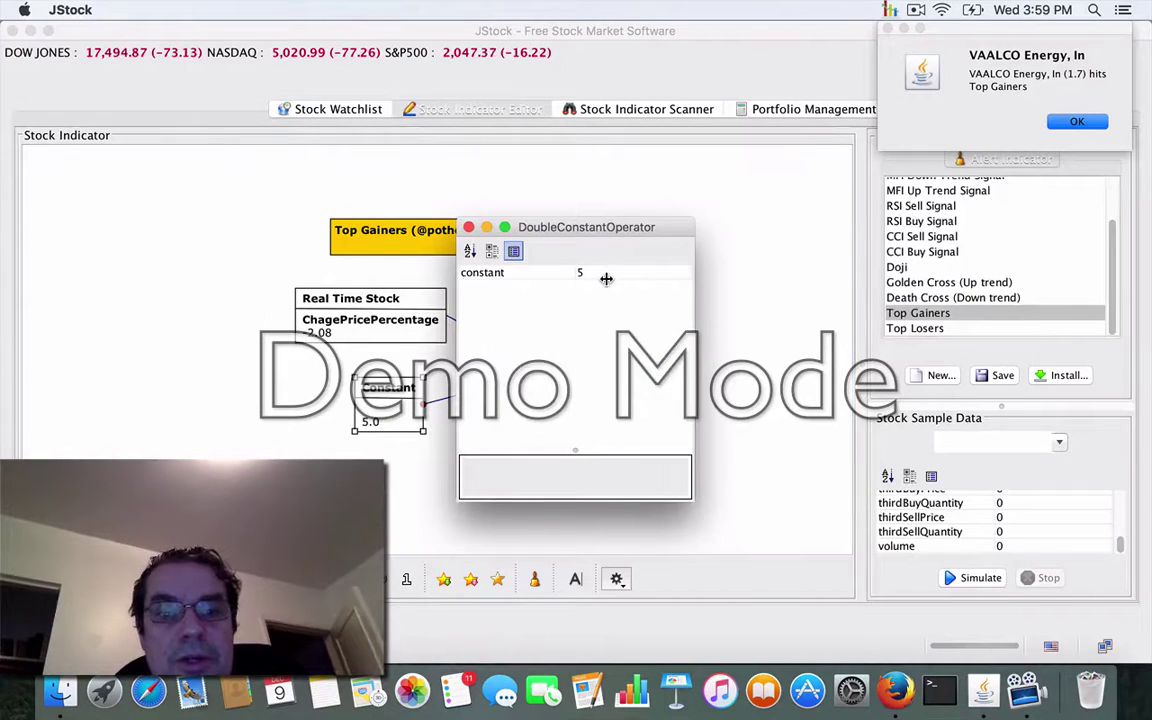
{"action": "left_click", "coordinate": [606, 275]}
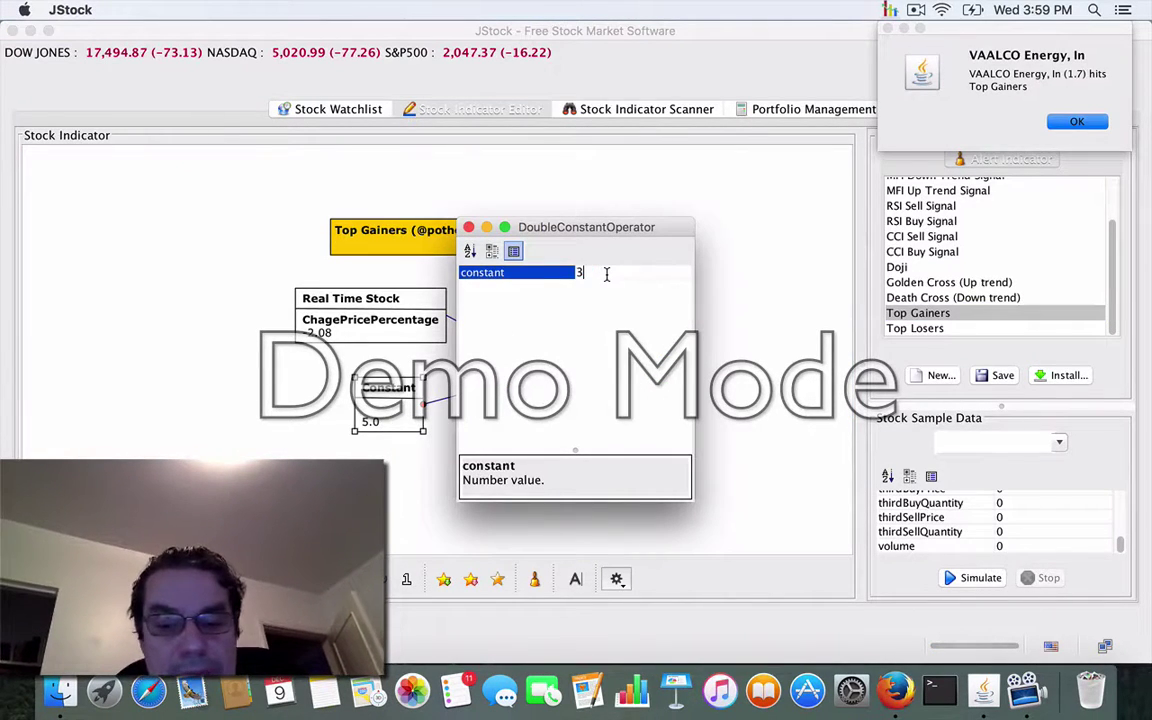
{"action": "key", "text": "Return"}
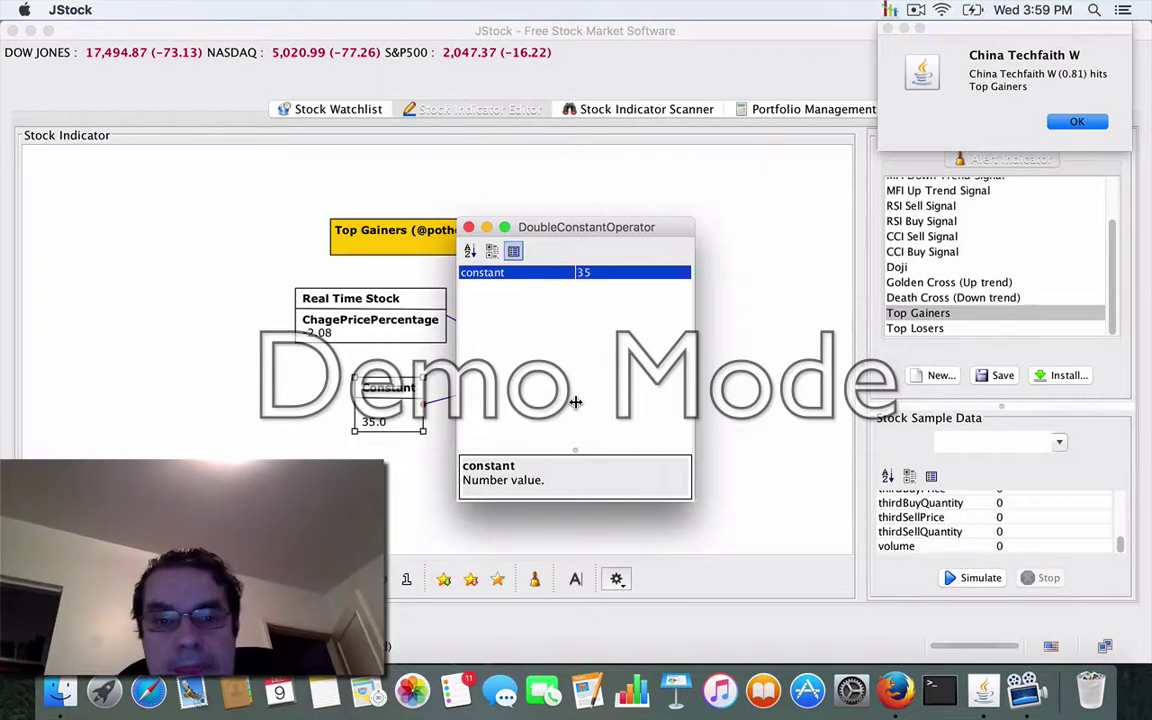
{"action": "left_click", "coordinate": [468, 229]}
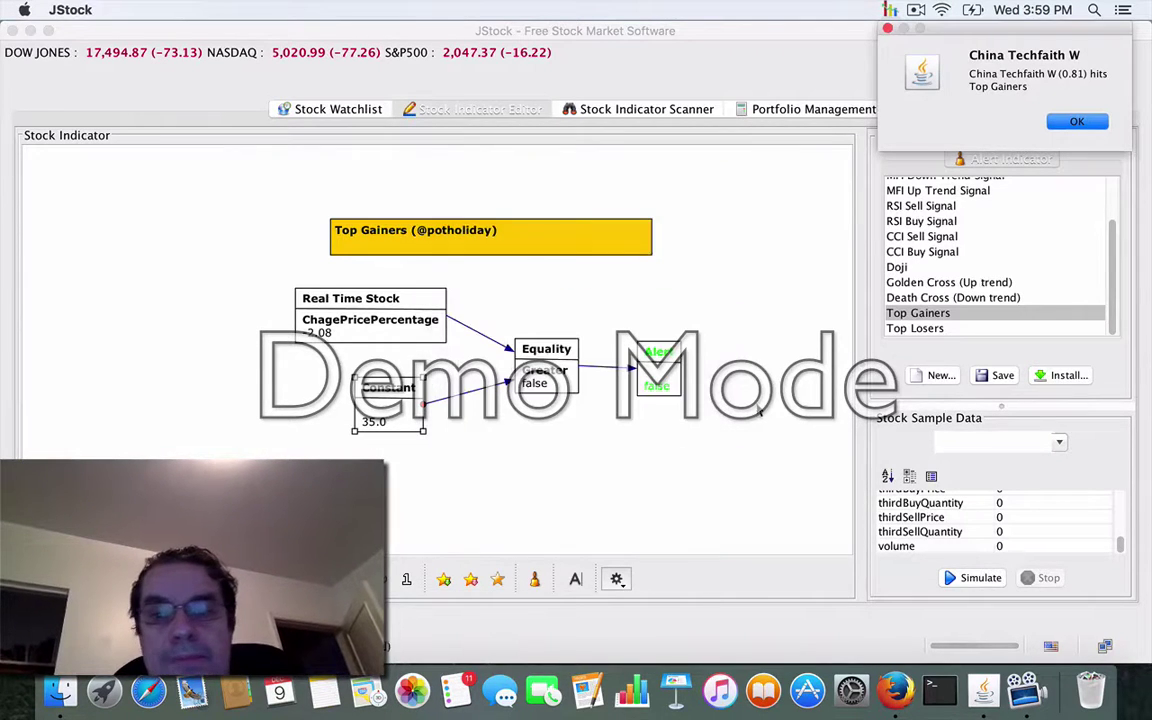
{"action": "left_click", "coordinate": [1077, 120]}
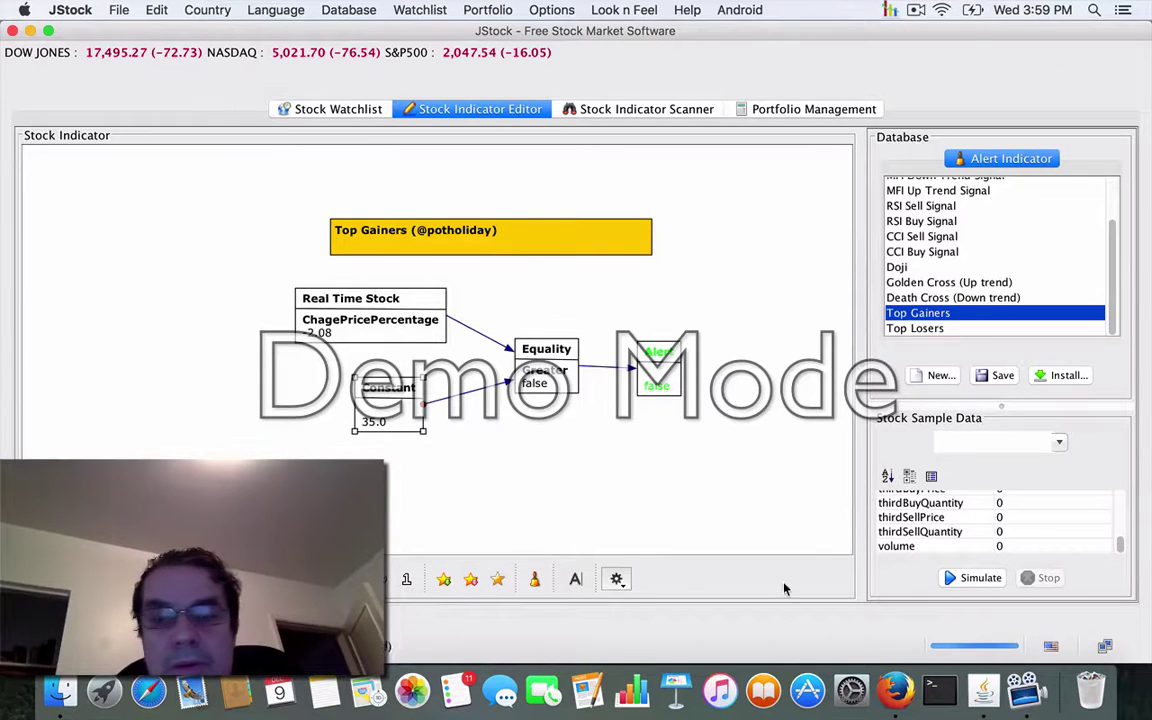
- Stop the running scan in the Stock Indicator Scanner and re-sort the results by Chg (%) in descending order
{"action": "left_click", "coordinate": [635, 110]}
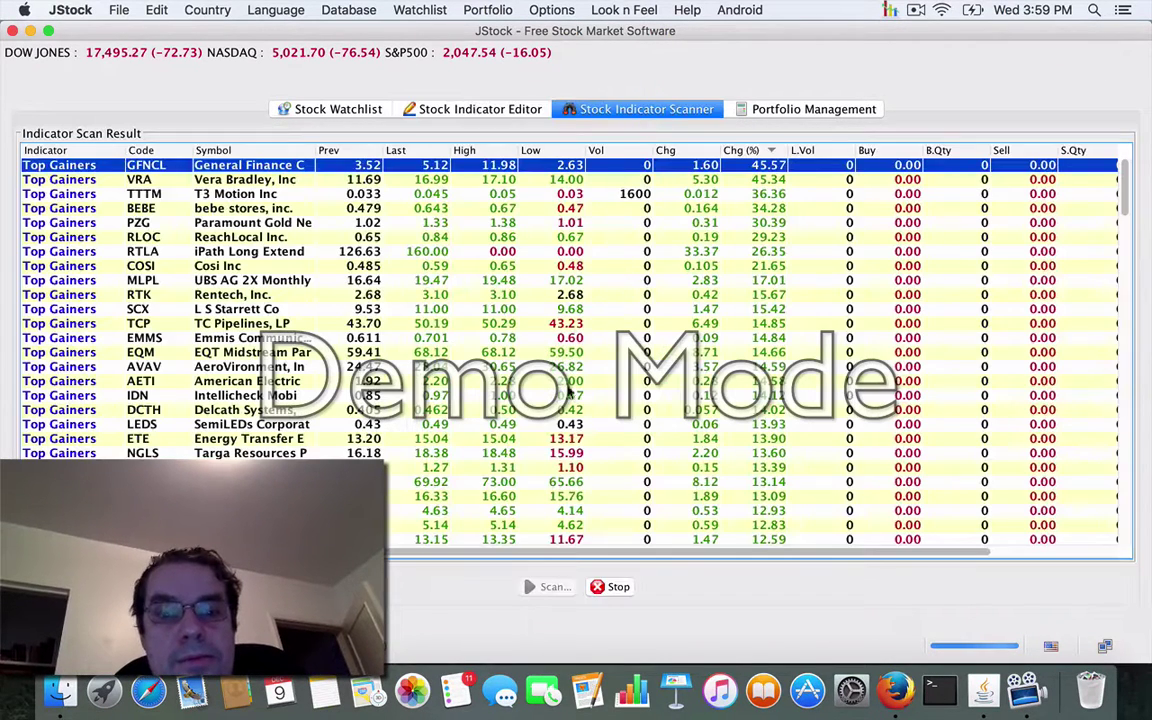
{"action": "left_click", "coordinate": [617, 588]}
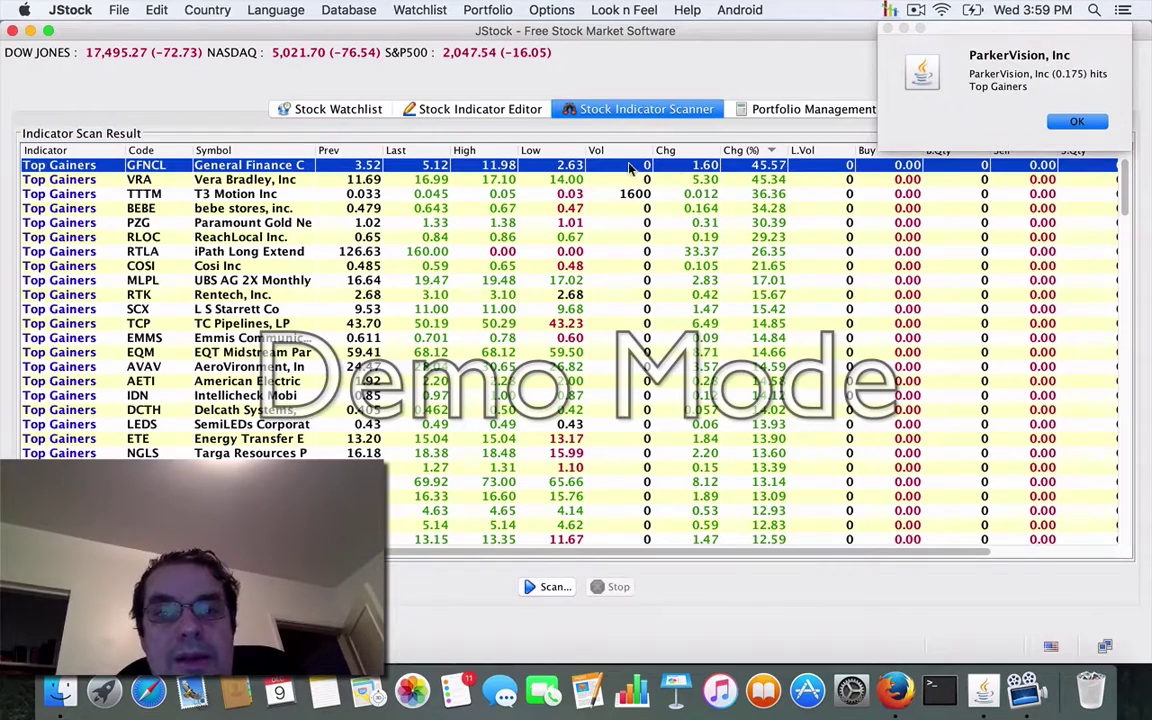
{"action": "left_click", "coordinate": [737, 151]}
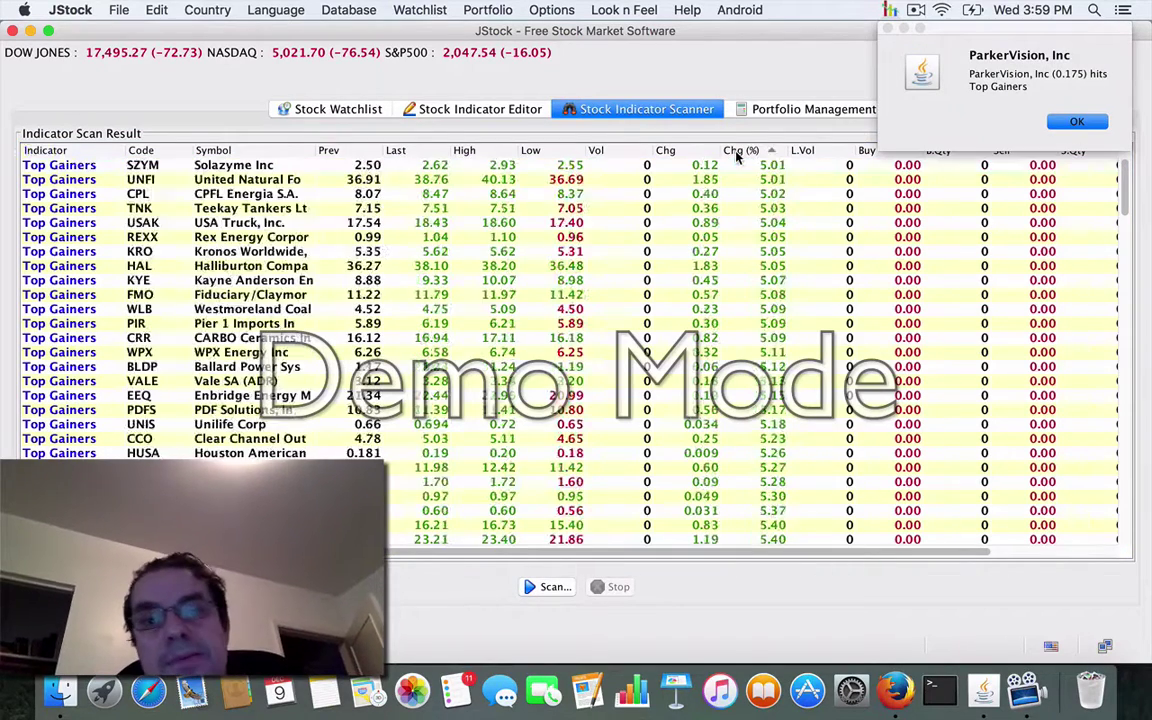
{"action": "left_click", "coordinate": [738, 152]}
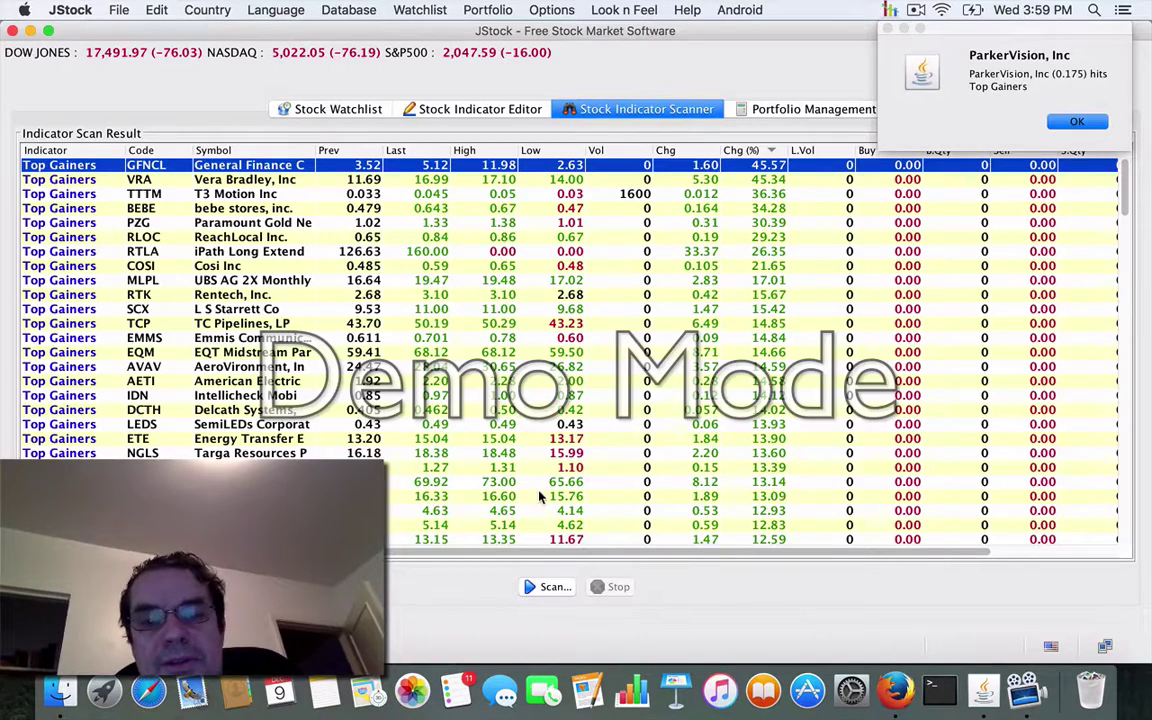
- Review the Top Gainers threshold in the Stock Indicator Editor and start a new indicator scan setup with Top Gainers selected
{"action": "left_click", "coordinate": [480, 109]}
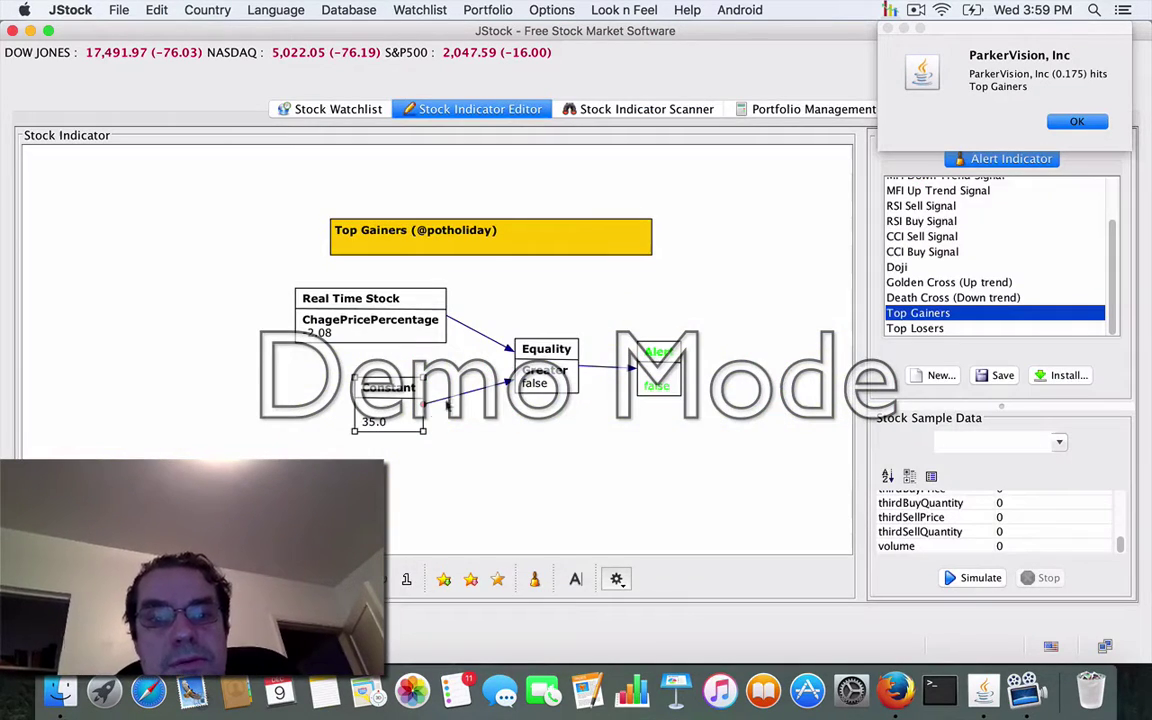
{"action": "left_click", "coordinate": [600, 109]}
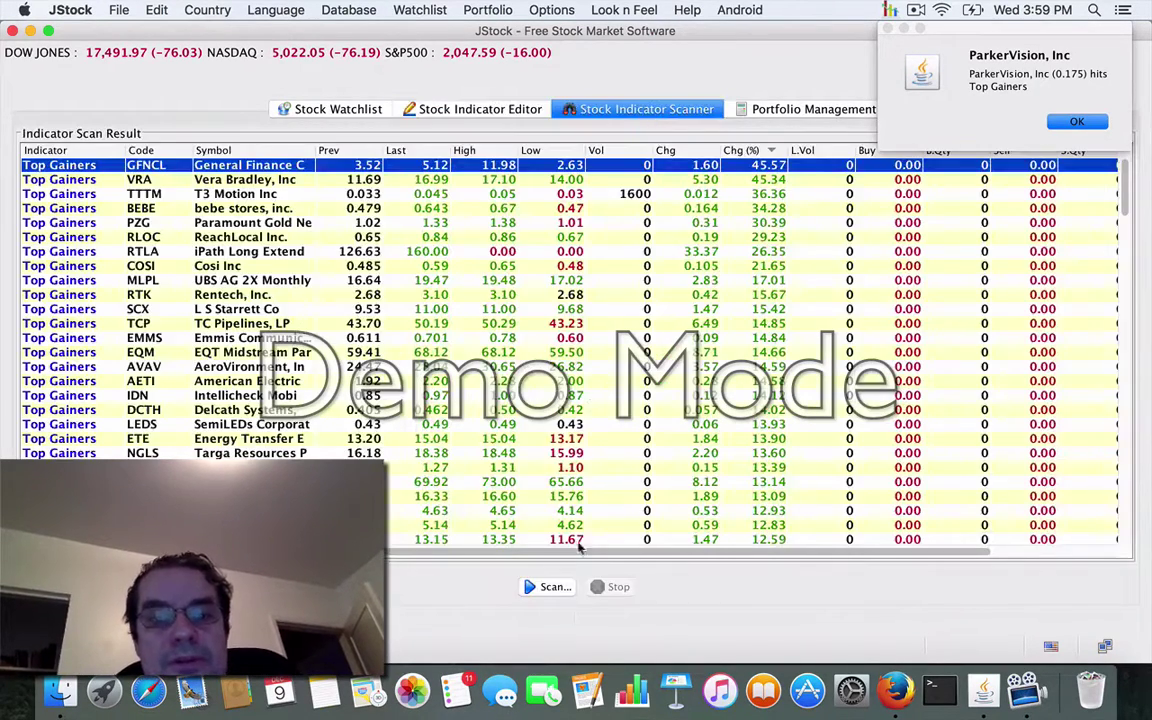
{"action": "left_click", "coordinate": [553, 587]}
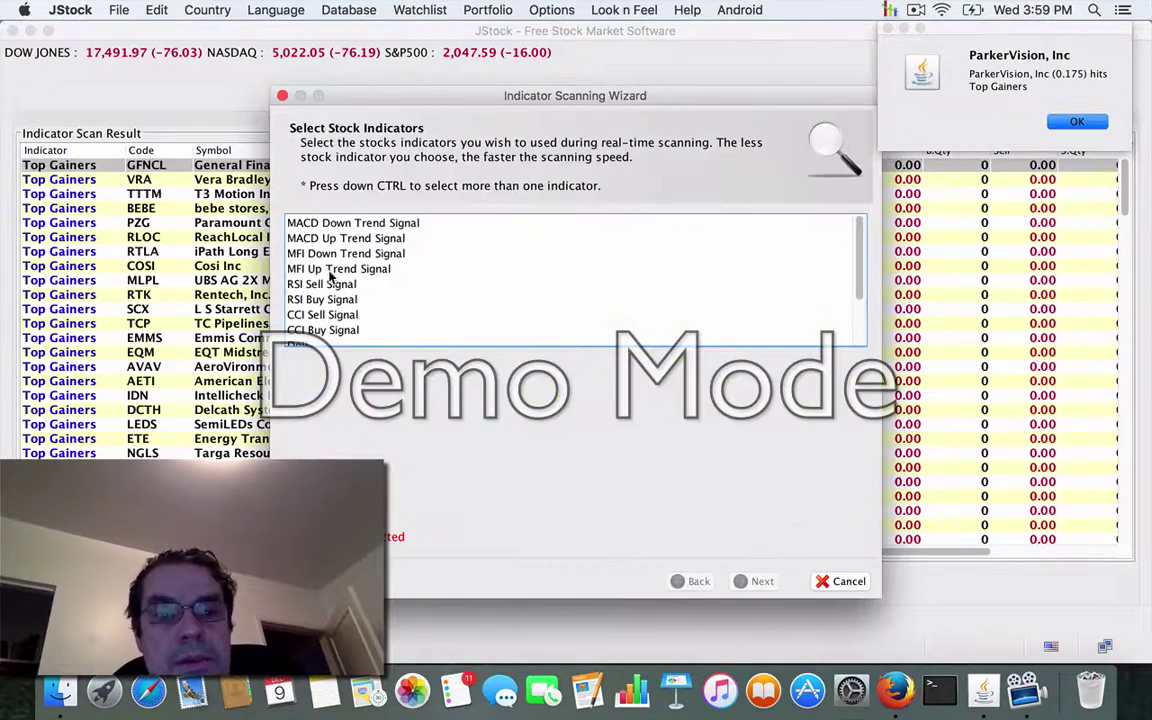
{"action": "left_click_drag", "start_coordinate": [857, 260], "coordinate": [864, 350]}
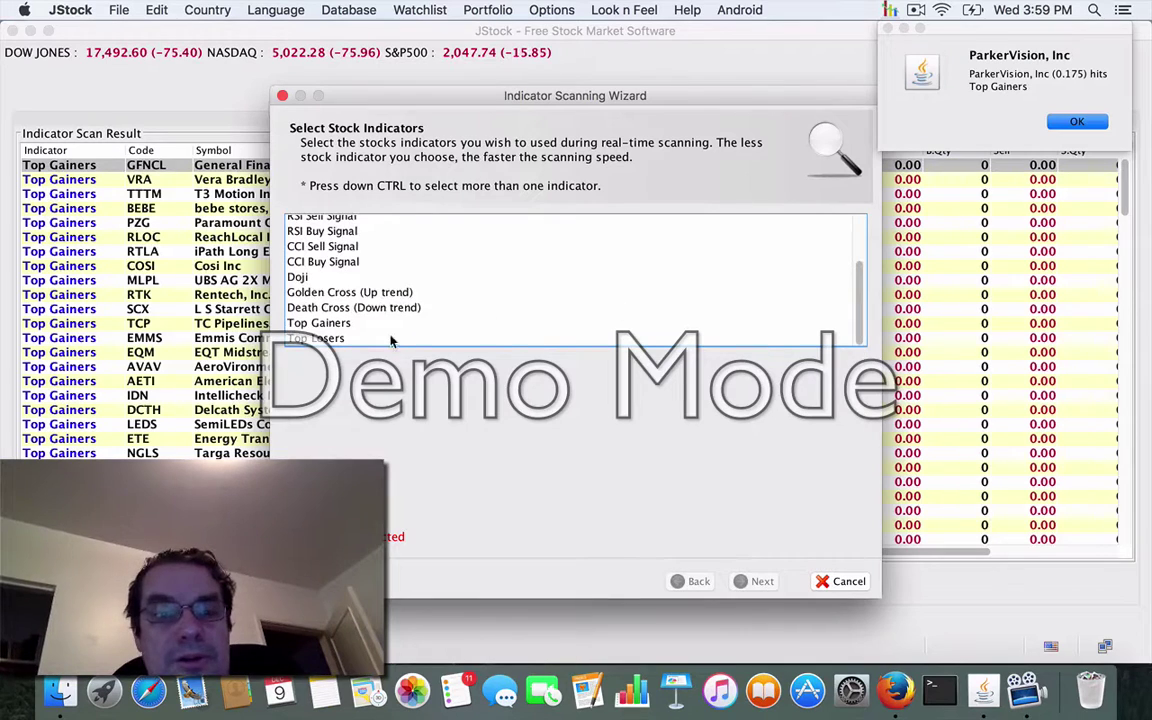
{"action": "left_click", "coordinate": [350, 323]}
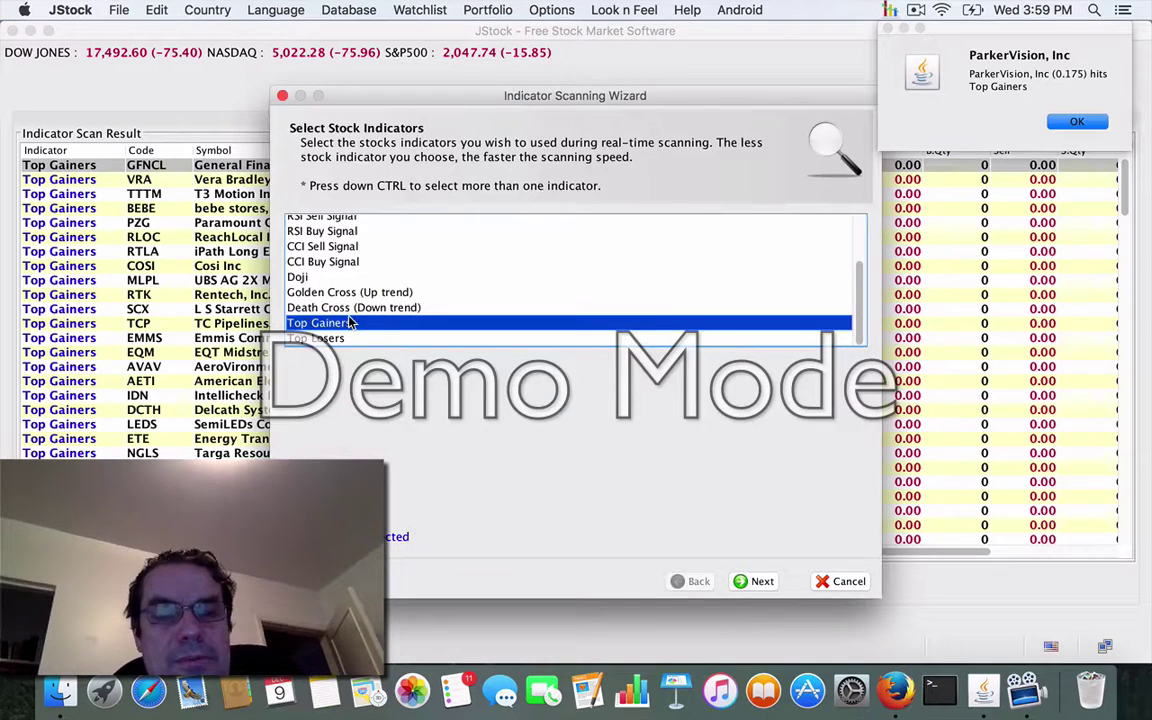
{"action": "left_click", "coordinate": [762, 582]}
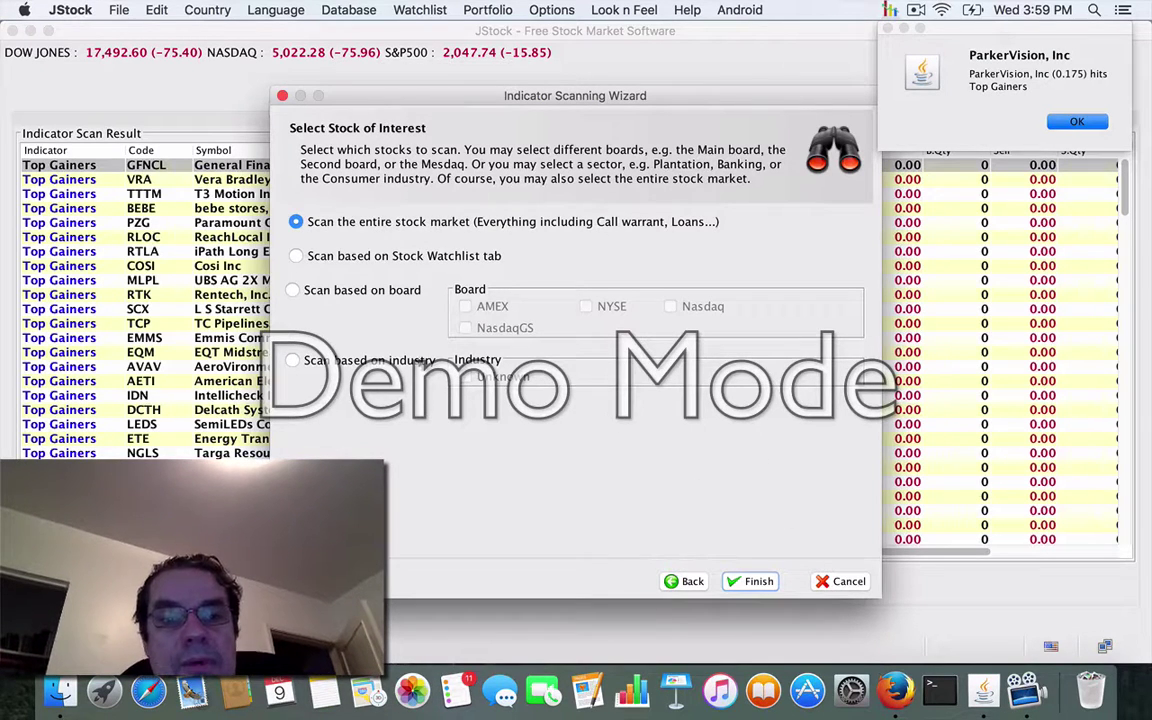
- Limit the Top Gainers scan to the NYSE and Nasdaq boards and start it
{"action": "left_click", "coordinate": [330, 360]}
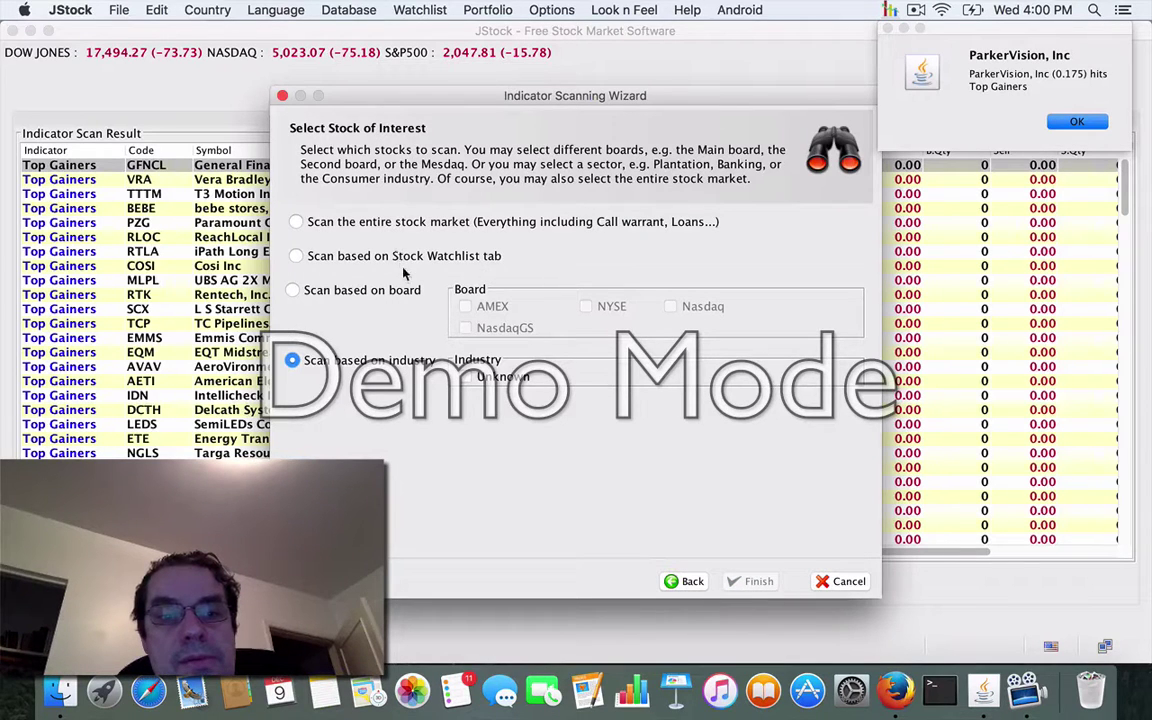
{"action": "left_click", "coordinate": [405, 223]}
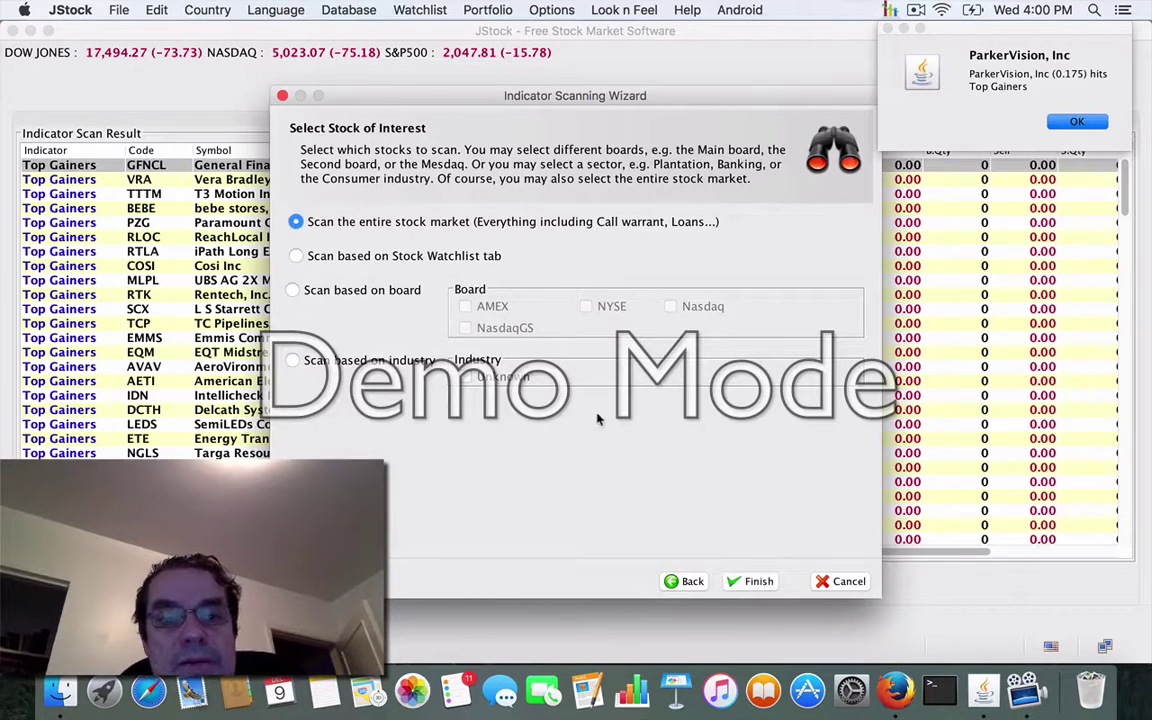
{"action": "left_click", "coordinate": [368, 290]}
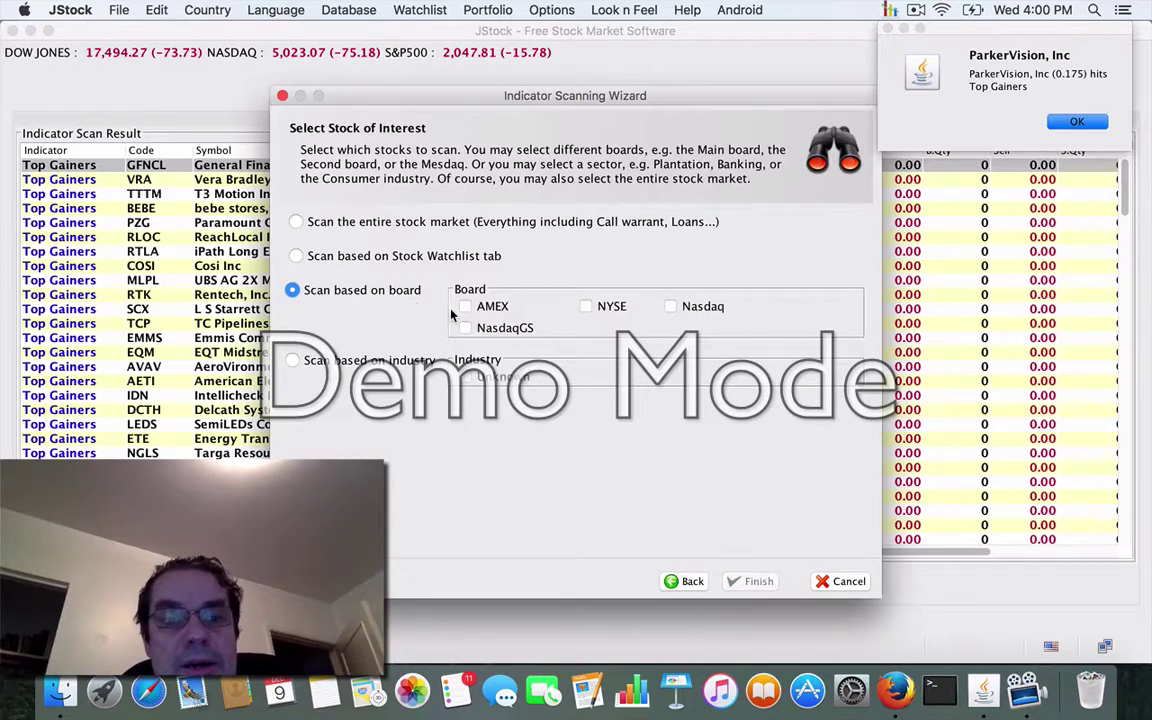
{"action": "left_click", "coordinate": [598, 307]}
{"action": "left_click", "coordinate": [672, 307]}
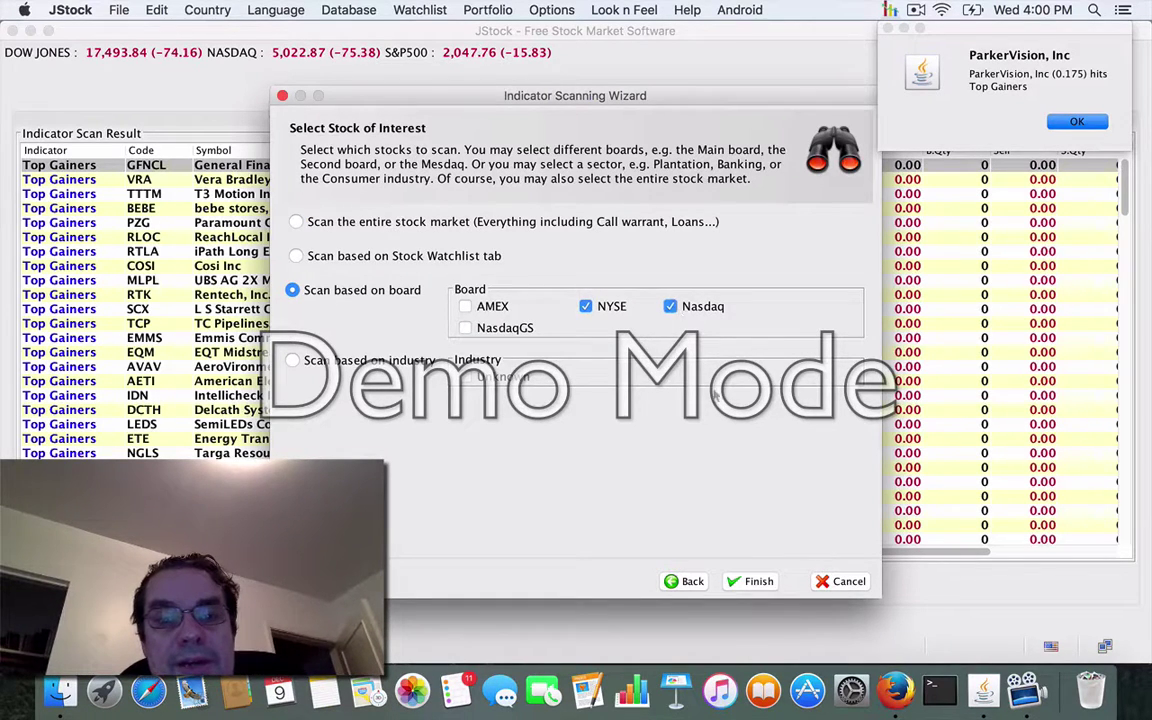
{"action": "left_click", "coordinate": [757, 584]}
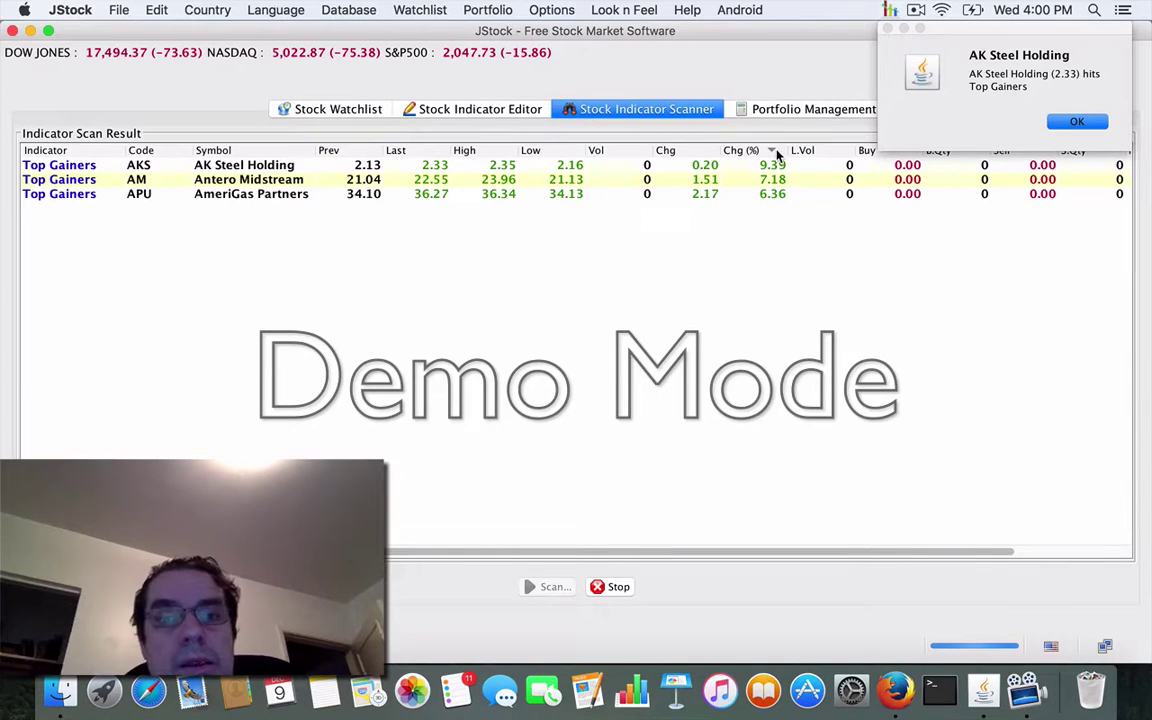
- Recheck the Top Gainers Constant block in the Stock Indicator Editor and stop the running scan
{"action": "left_click", "coordinate": [516, 109]}
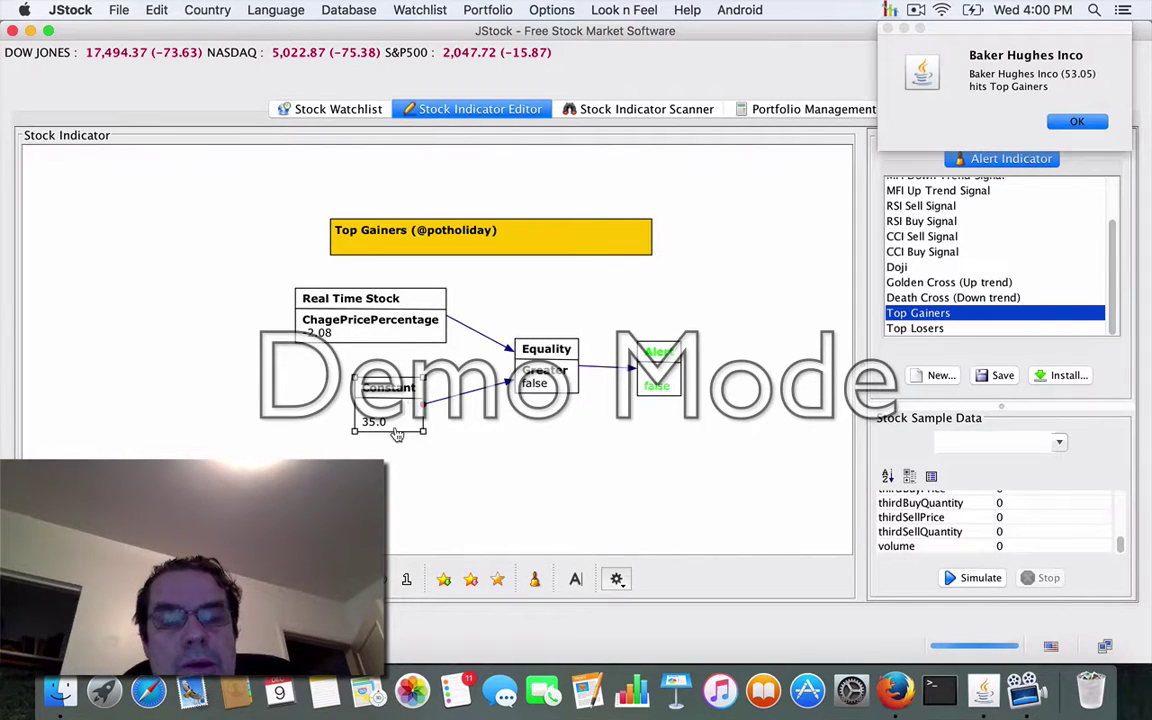
{"action": "left_click", "coordinate": [613, 110]}
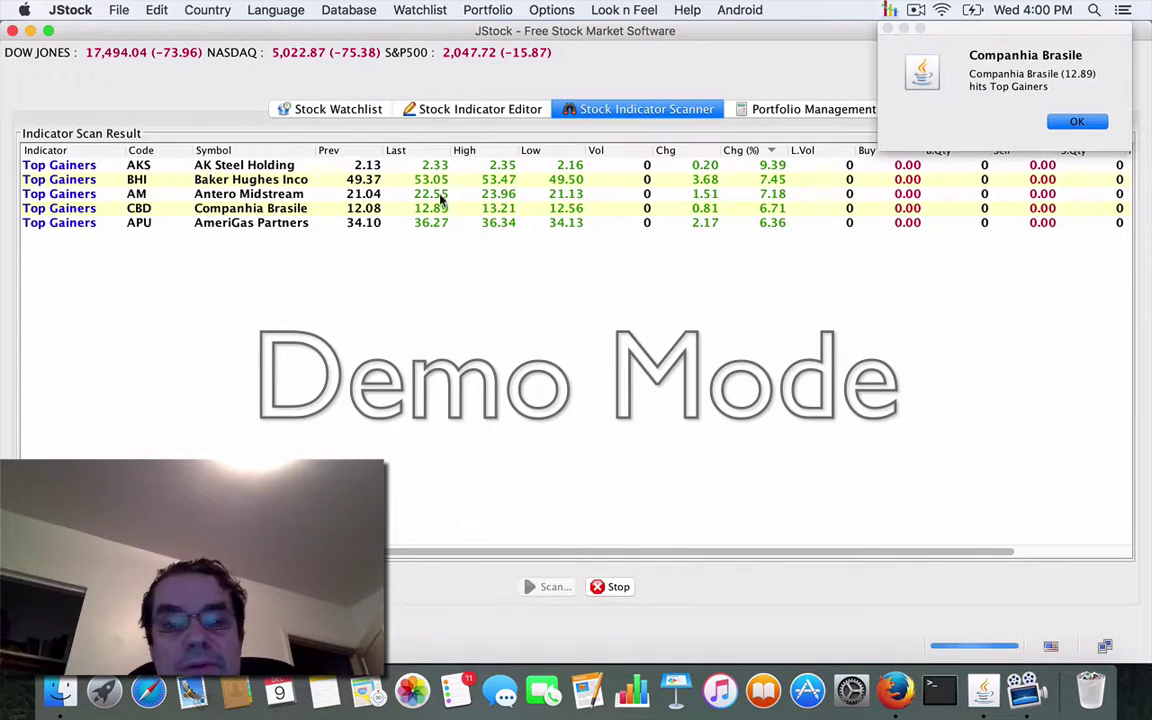
{"action": "left_click", "coordinate": [612, 588]}
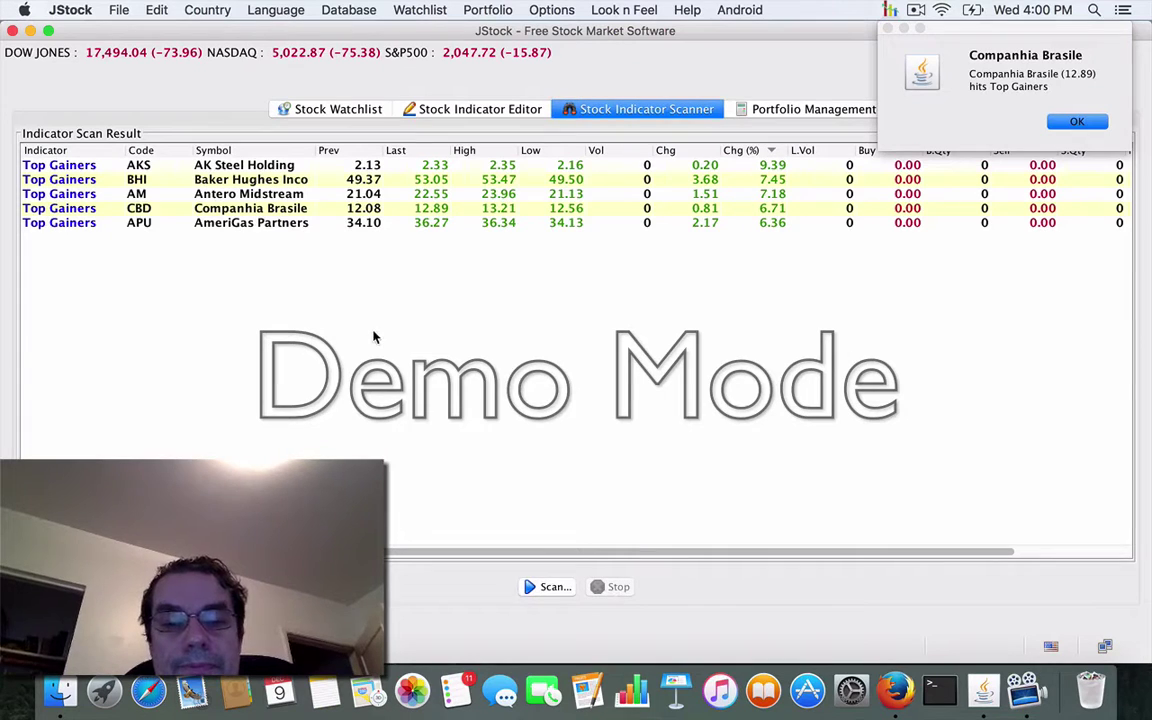
- Switch the country to Israel and review its stock database
{"action": "left_click", "coordinate": [198, 10]}
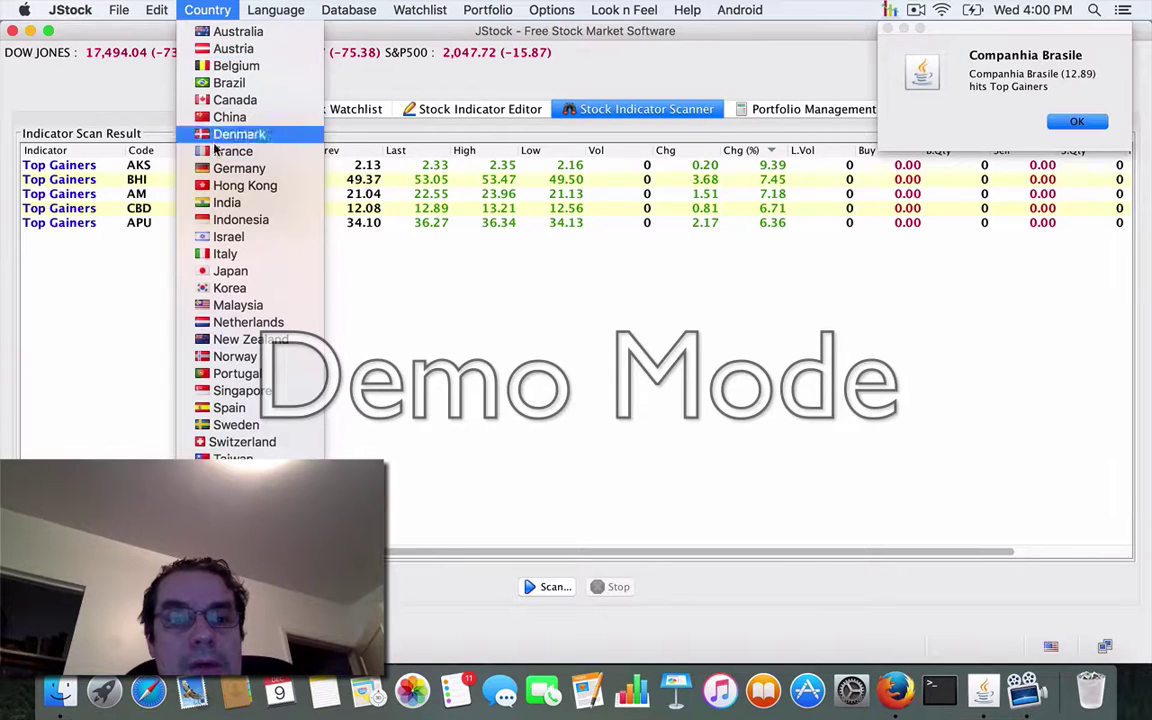
{"action": "left_click", "coordinate": [402, 95]}
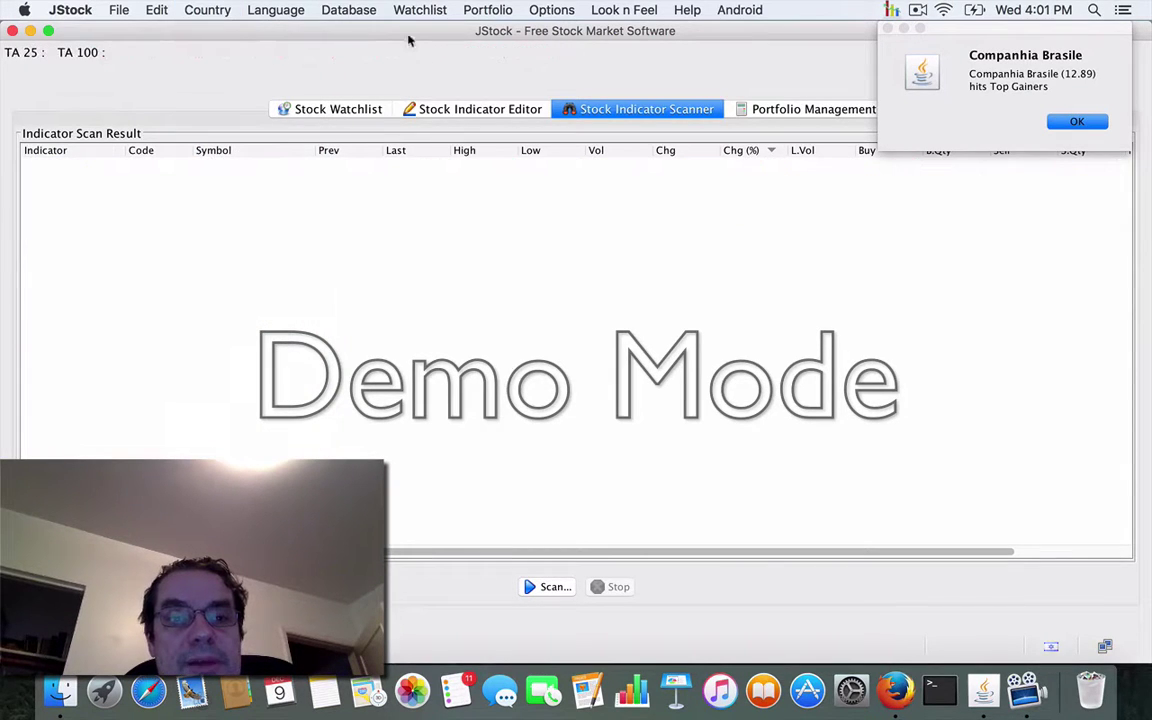
{"action": "left_click", "coordinate": [350, 11]}
{"action": "left_click", "coordinate": [358, 33]}
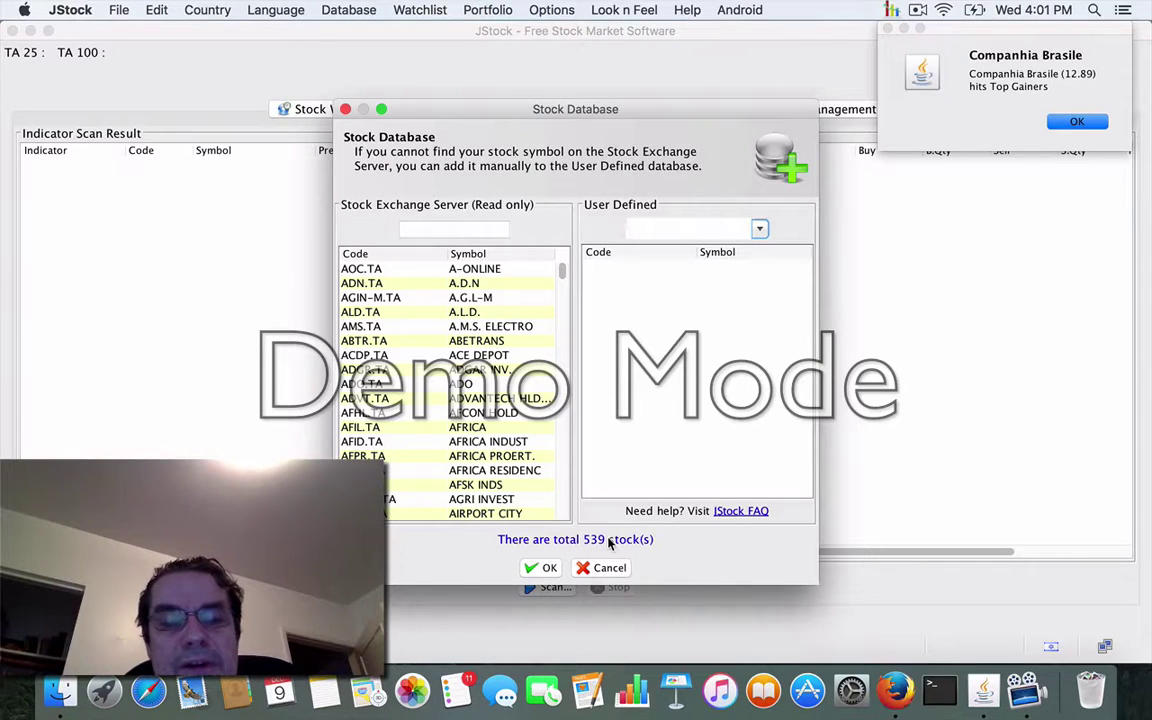
{"action": "left_click", "coordinate": [543, 568]}
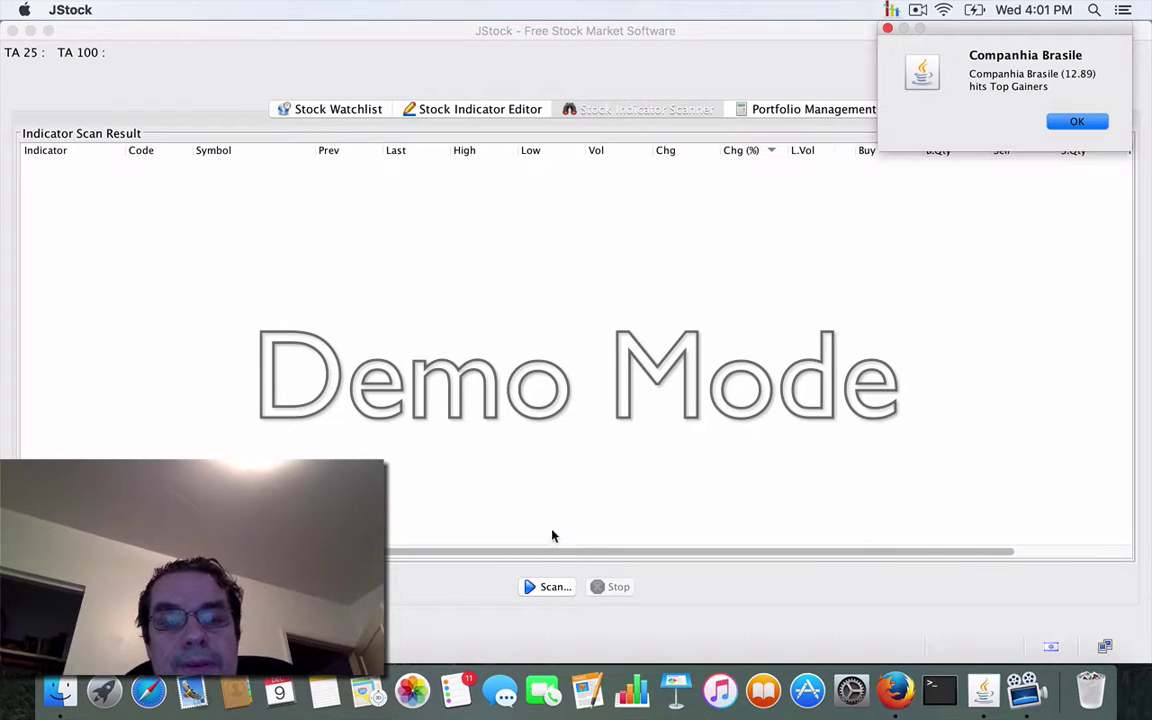
- Dismiss the stock alert and set the Constant block of the Top Gainers indicator to 20 in the Stock Indicator Editor
{"action": "left_click", "coordinate": [455, 110]}
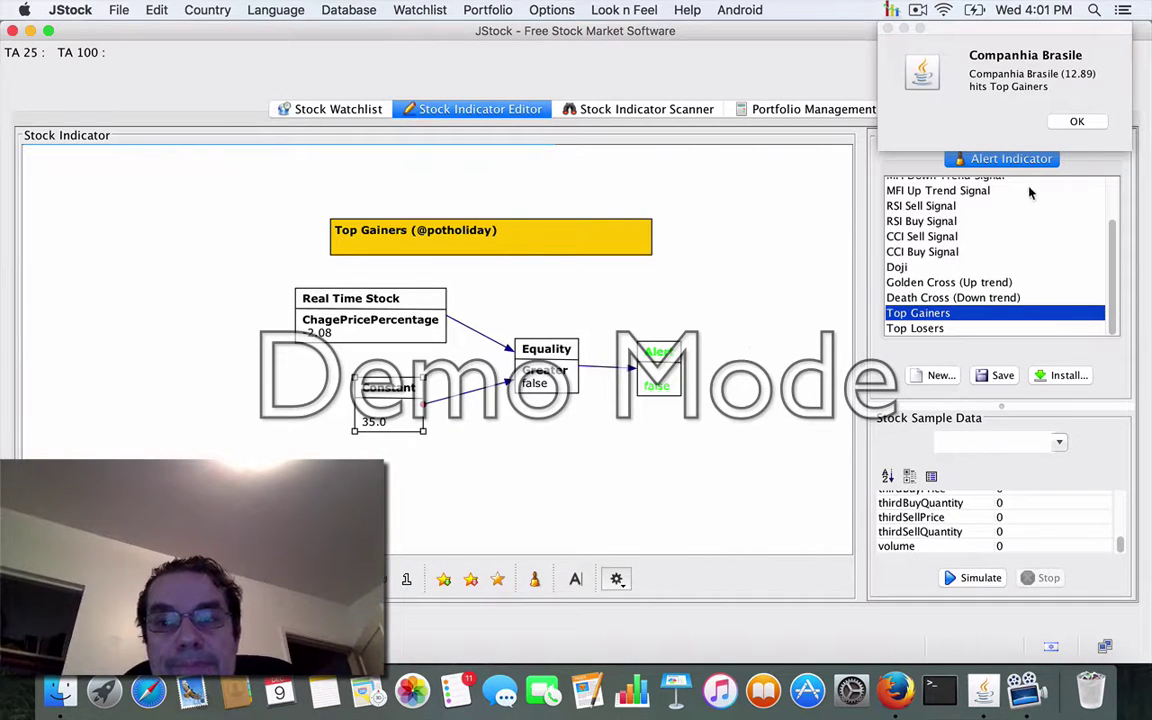
{"action": "left_click", "coordinate": [1088, 121]}
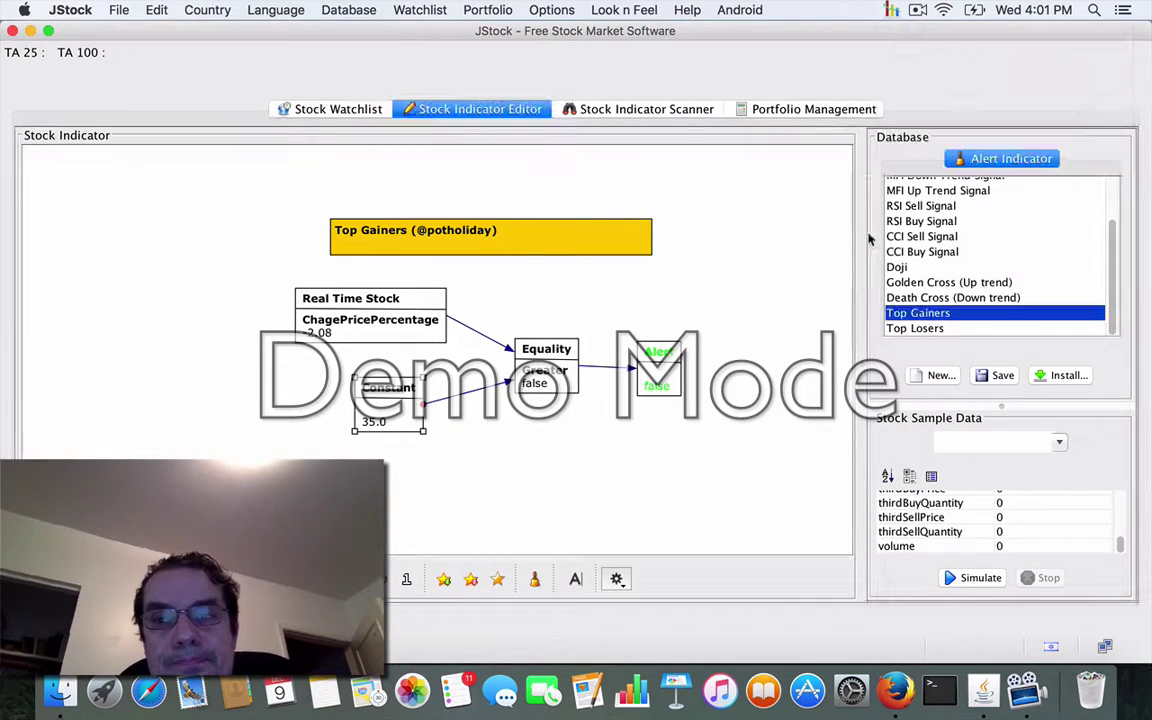
{"action": "right_click", "coordinate": [386, 413]}
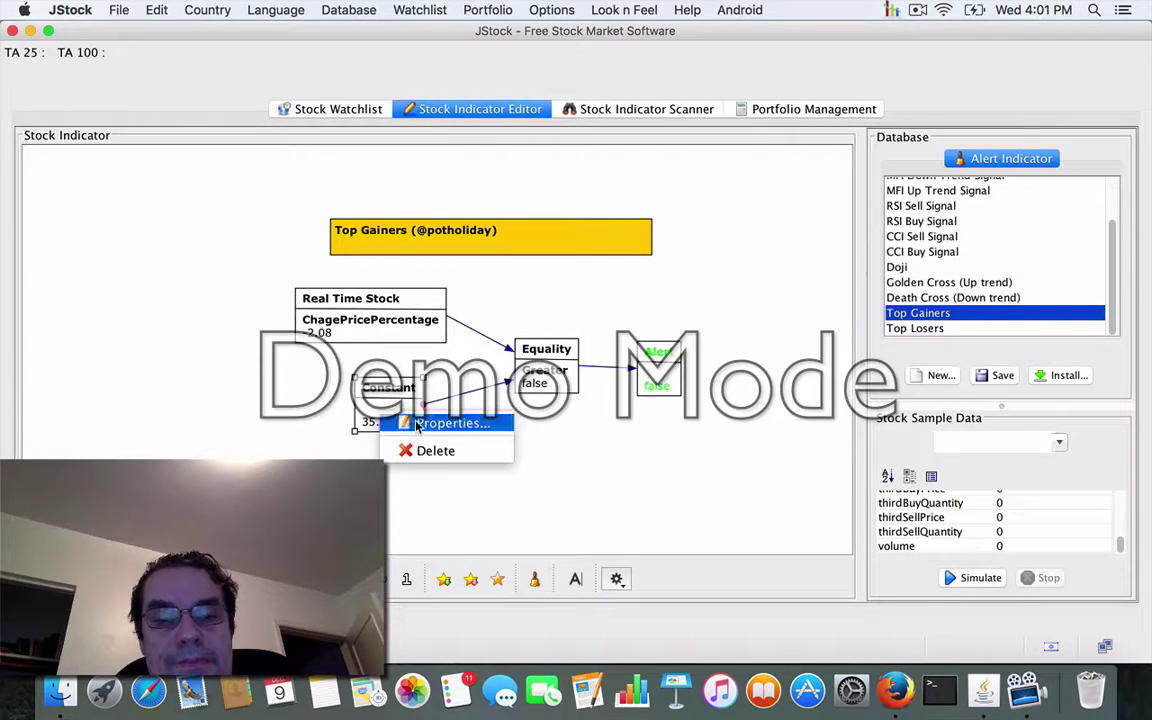
{"action": "left_click", "coordinate": [430, 423]}
{"action": "left_click", "coordinate": [607, 273]}
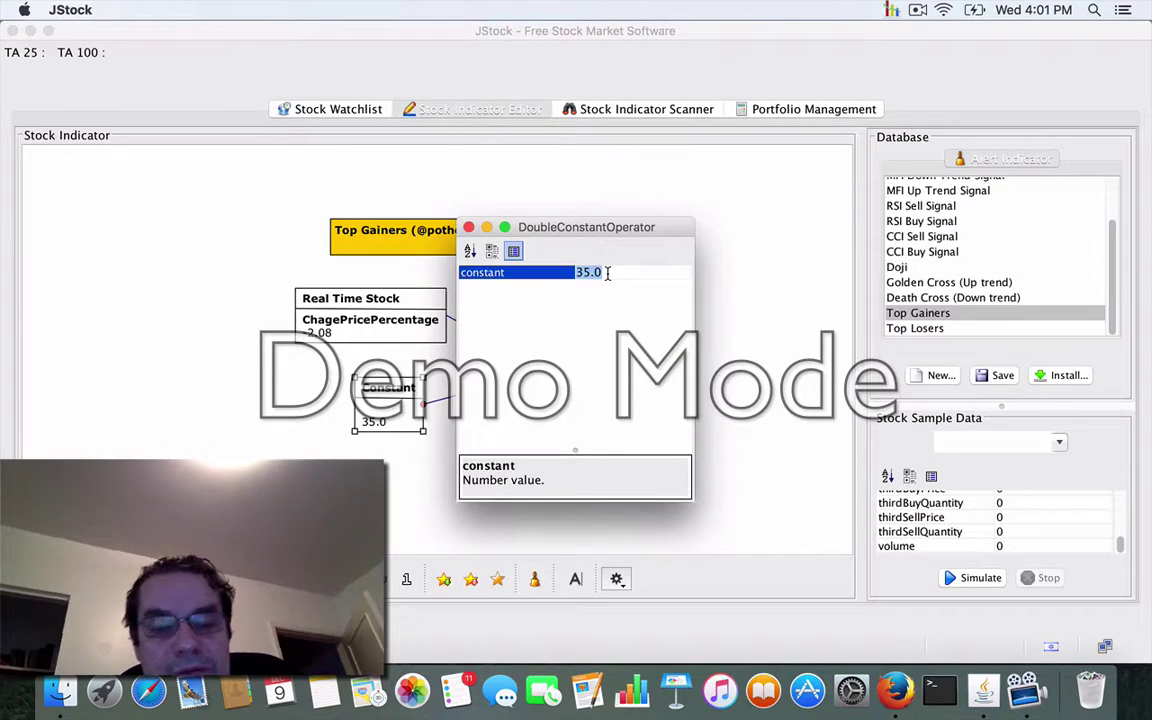
{"action": "type", "text": "1"}
{"action": "key", "text": "BackSpace"}
{"action": "type", "text": "20"}
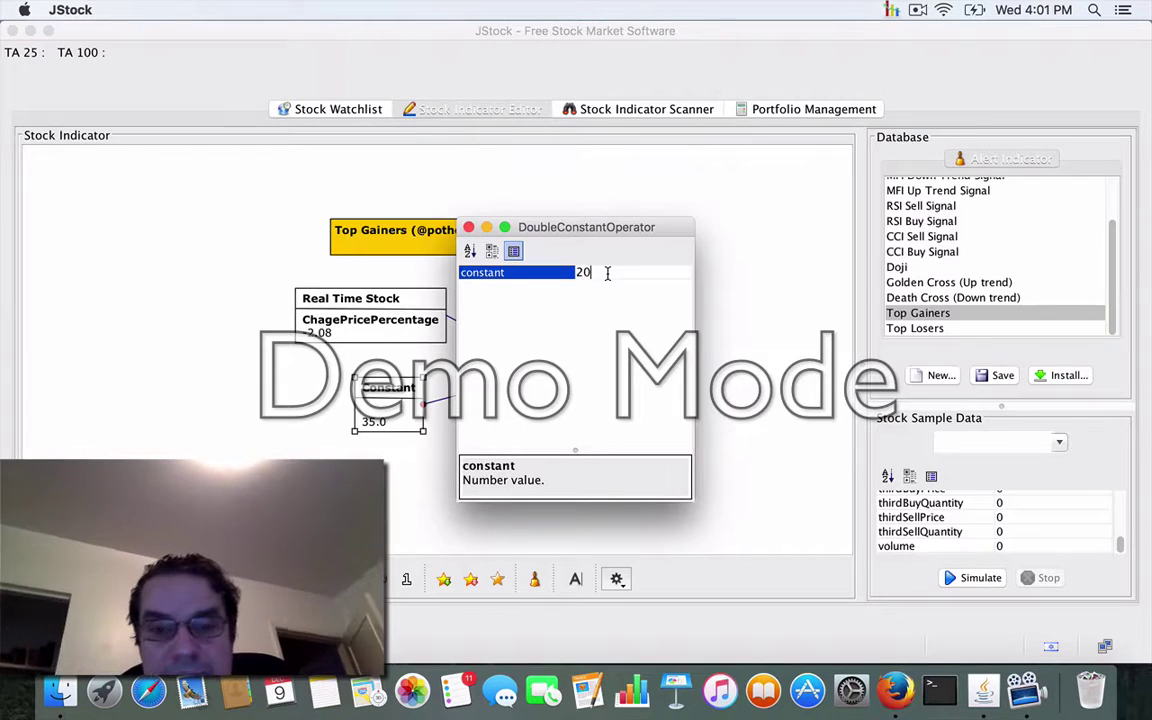
{"action": "key", "text": "Return"}
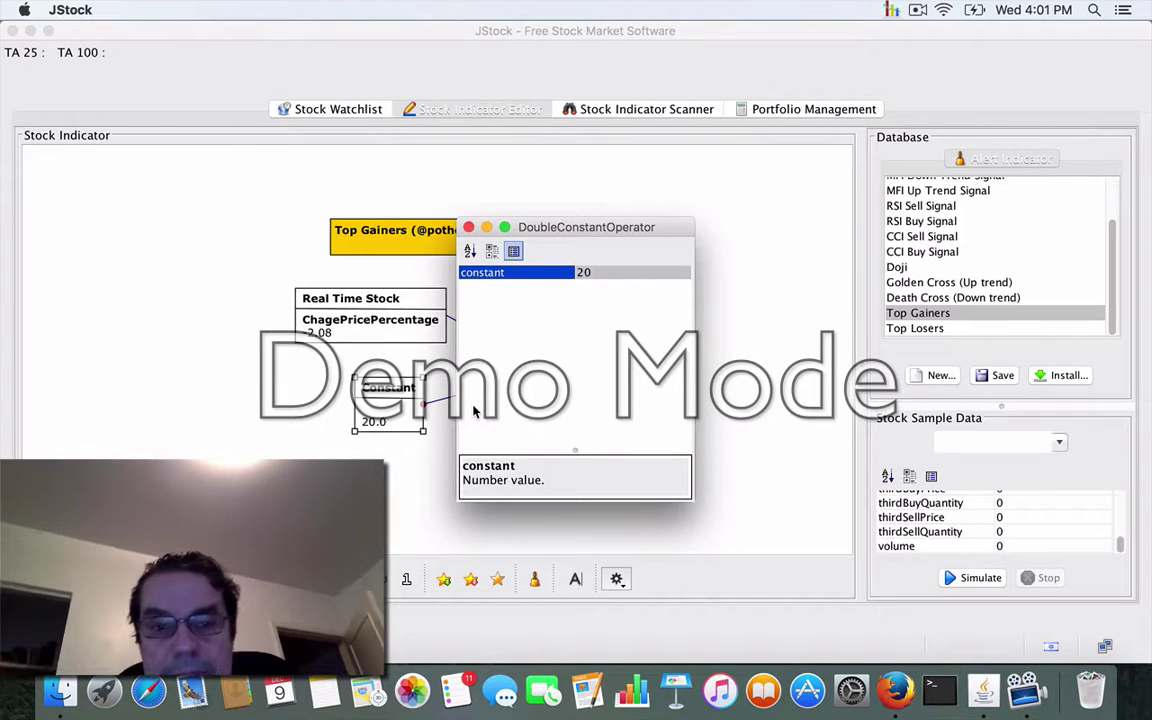
{"action": "left_click", "coordinate": [382, 424]}
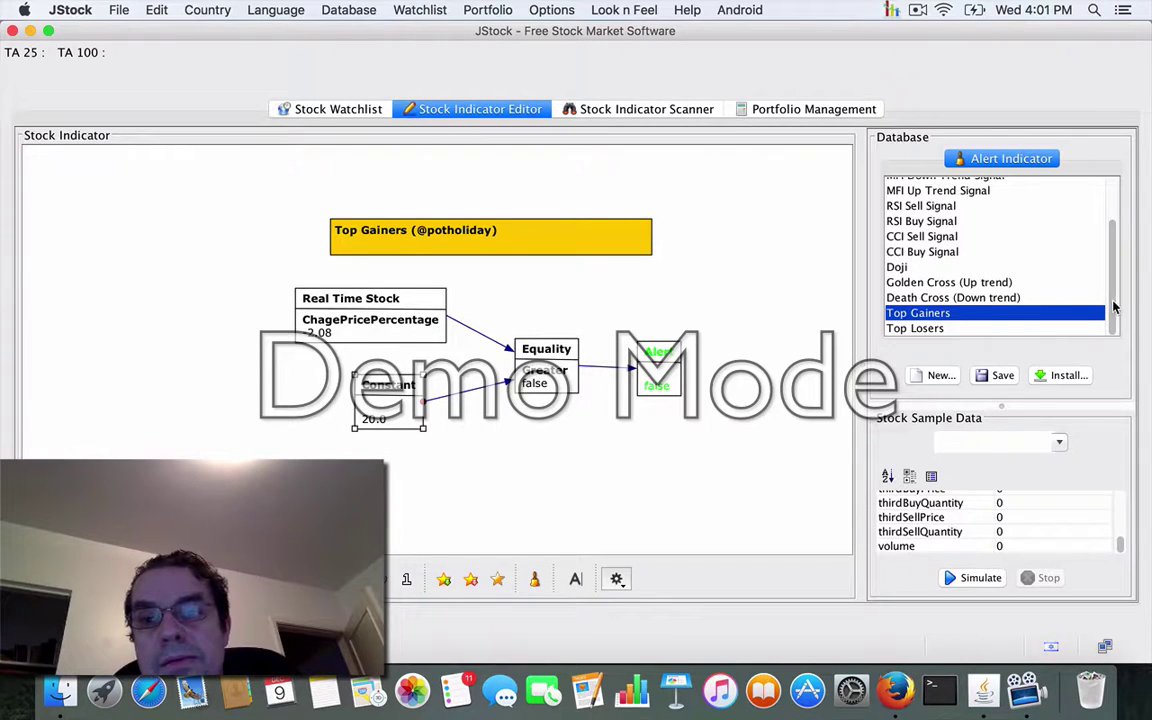
{"action": "left_click_drag", "start_coordinate": [1114, 307], "coordinate": [1113, 249]}
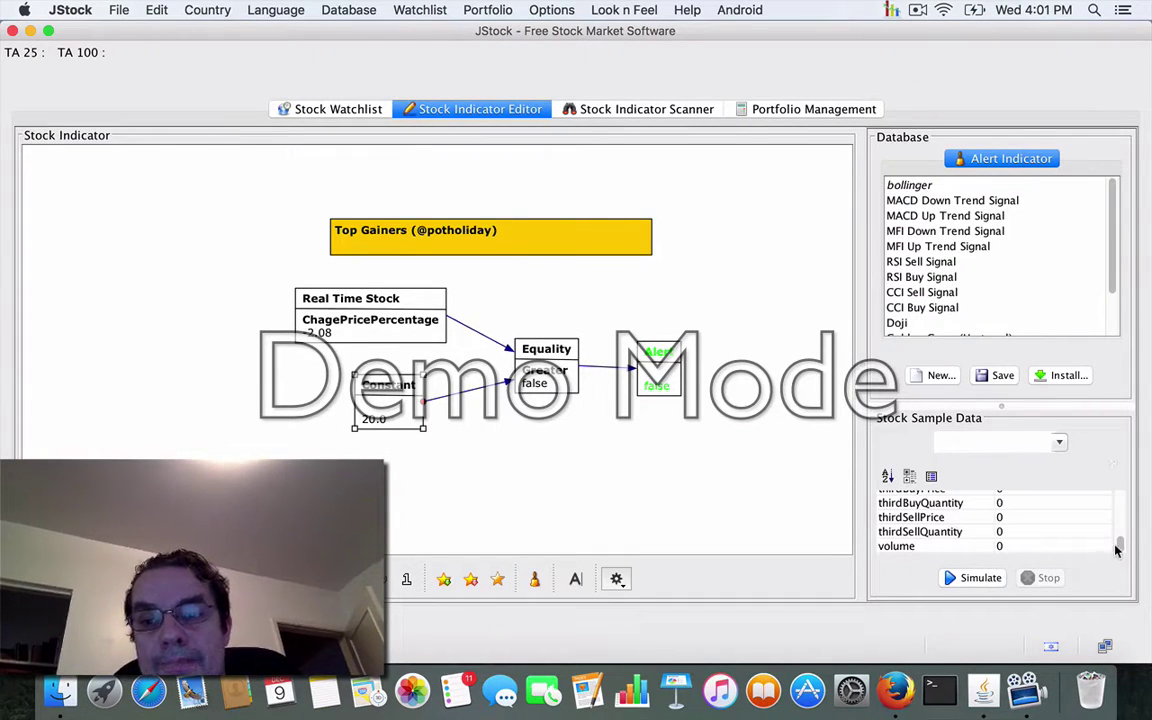
{"action": "scroll", "coordinate": [1116, 545], "scroll_direction": "up", "scroll_amount": 1}
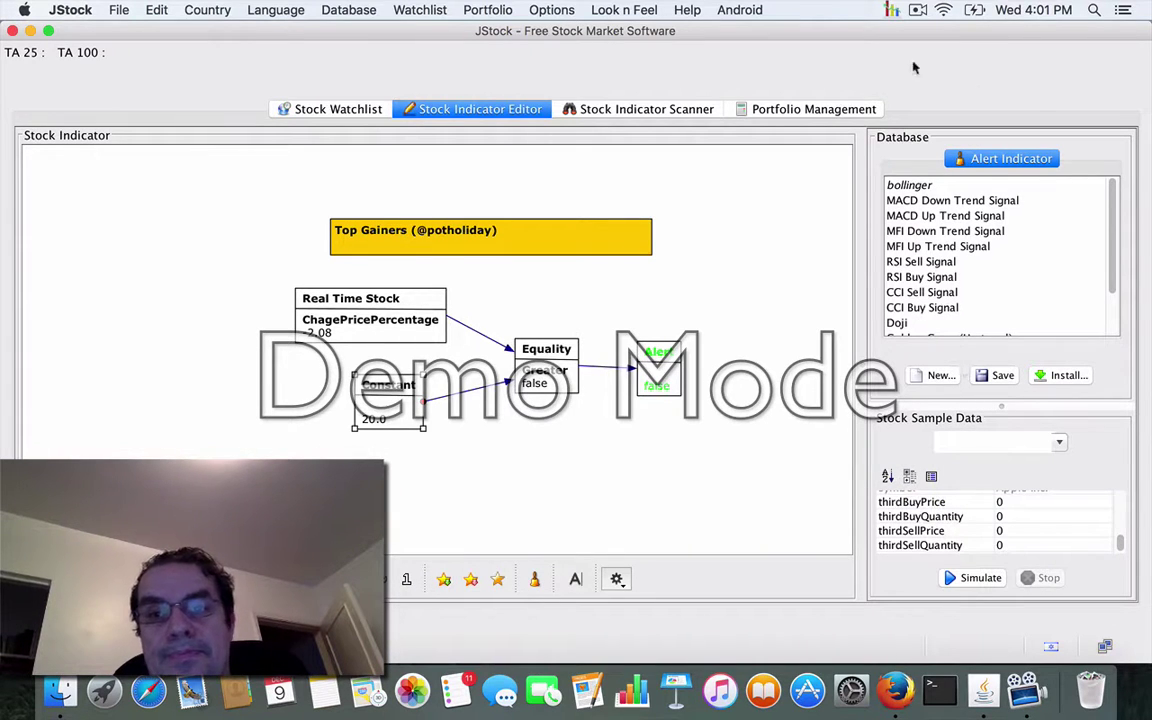
- Run a Top Gainers scan of the entire Israeli stock market from the Stock Indicator Scanner
{"action": "left_click", "coordinate": [665, 110]}
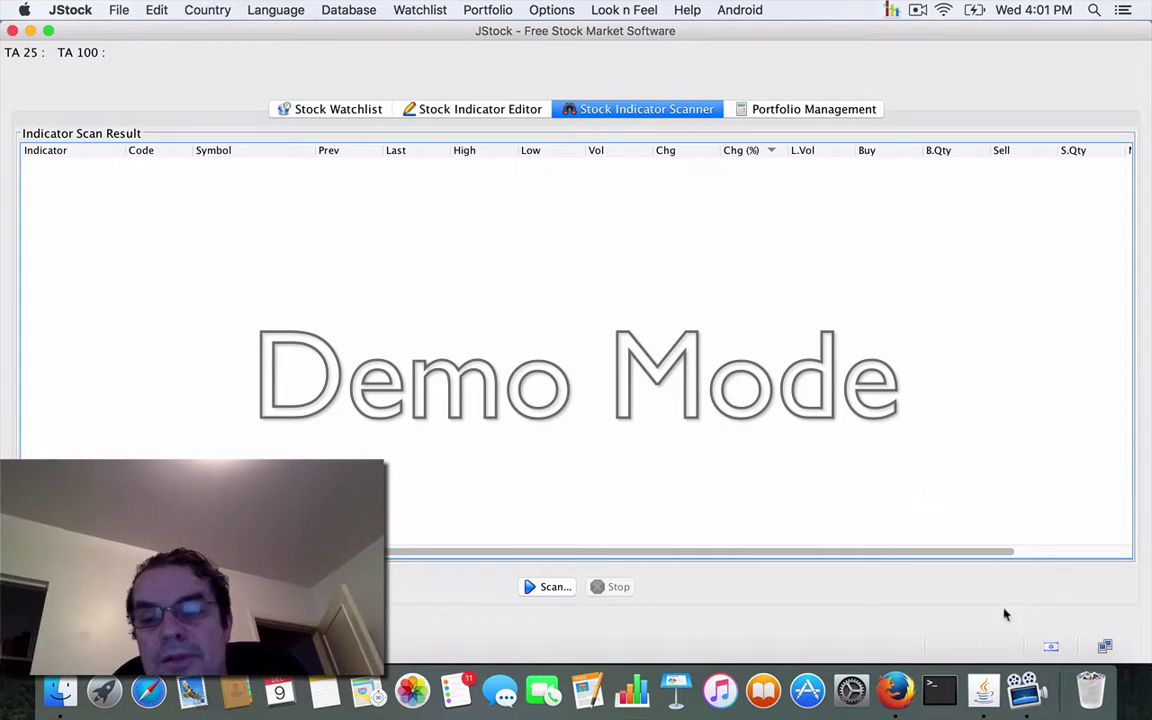
{"action": "left_click", "coordinate": [555, 588]}
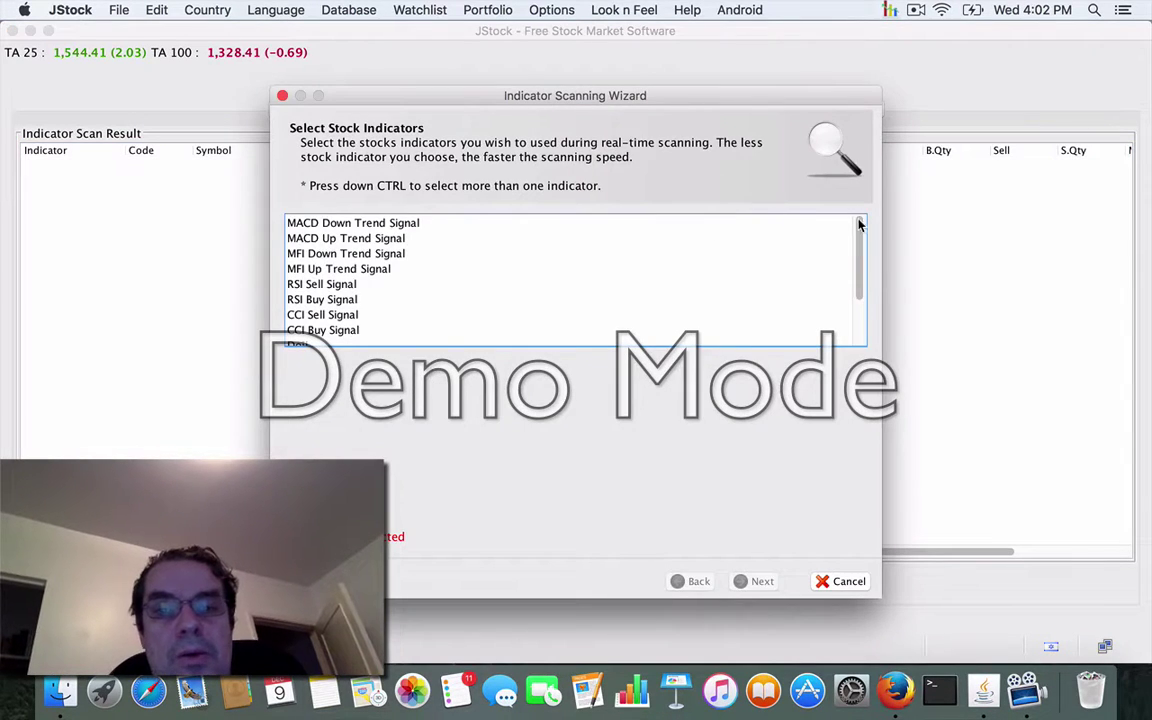
{"action": "left_click_drag", "start_coordinate": [857, 257], "coordinate": [857, 302]}
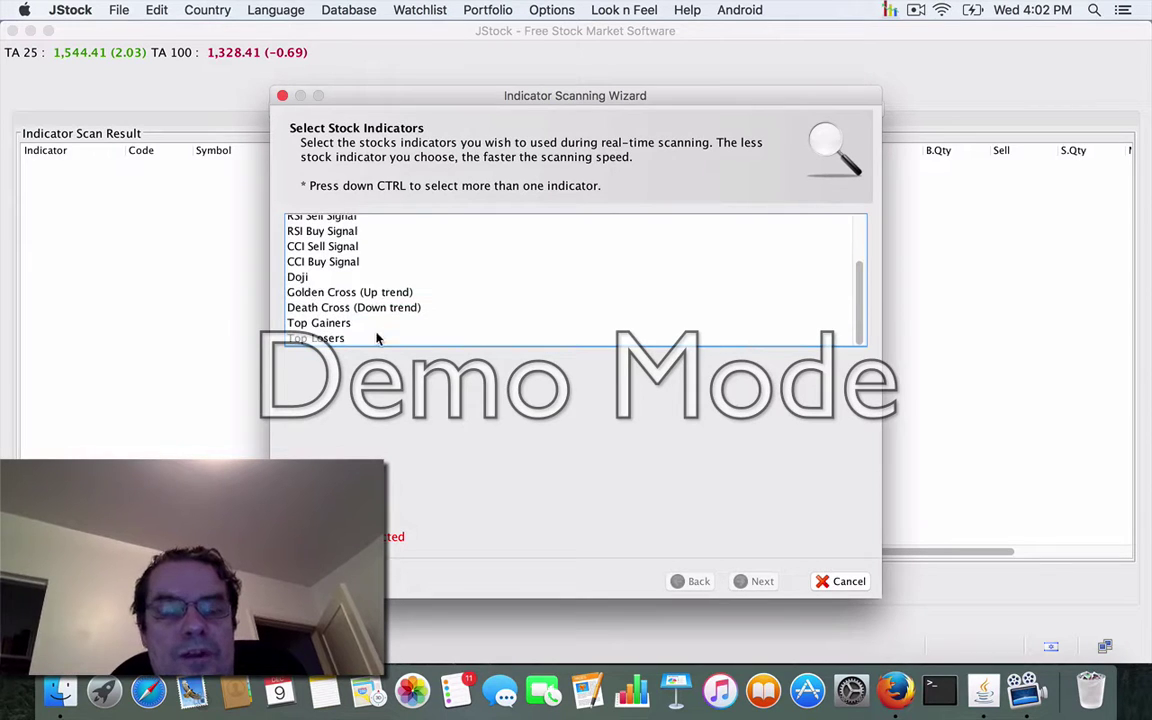
{"action": "left_click", "coordinate": [335, 322]}
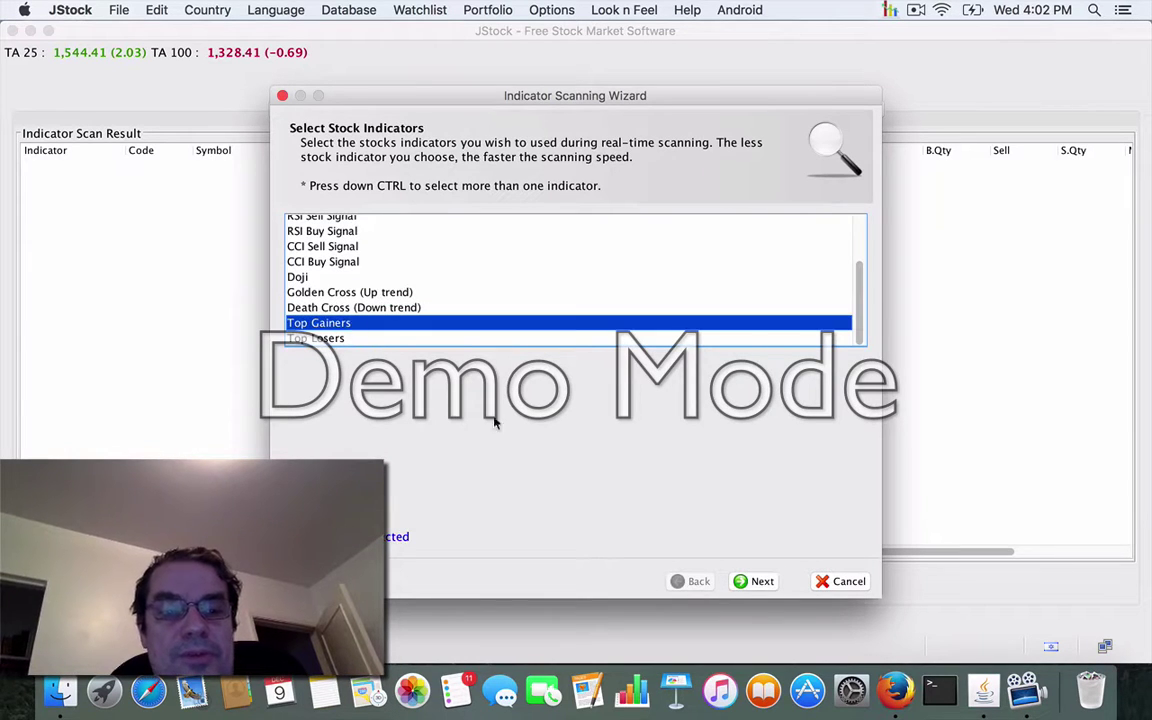
{"action": "left_click", "coordinate": [757, 581]}
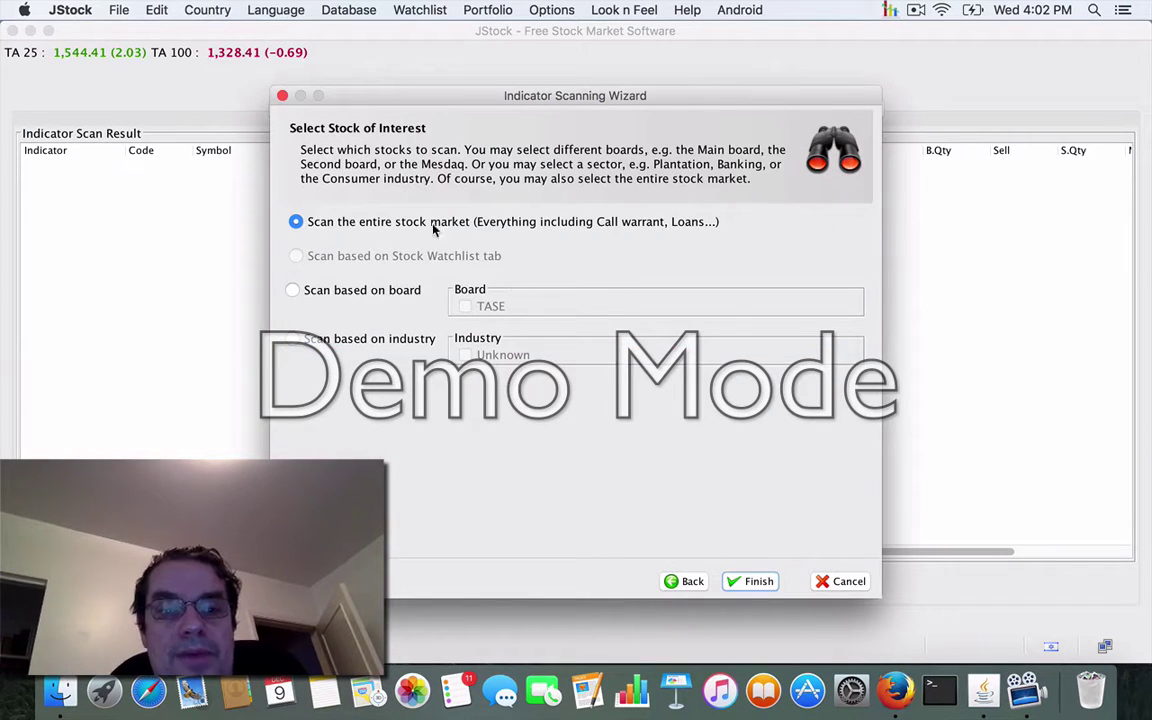
{"action": "left_click", "coordinate": [748, 585]}
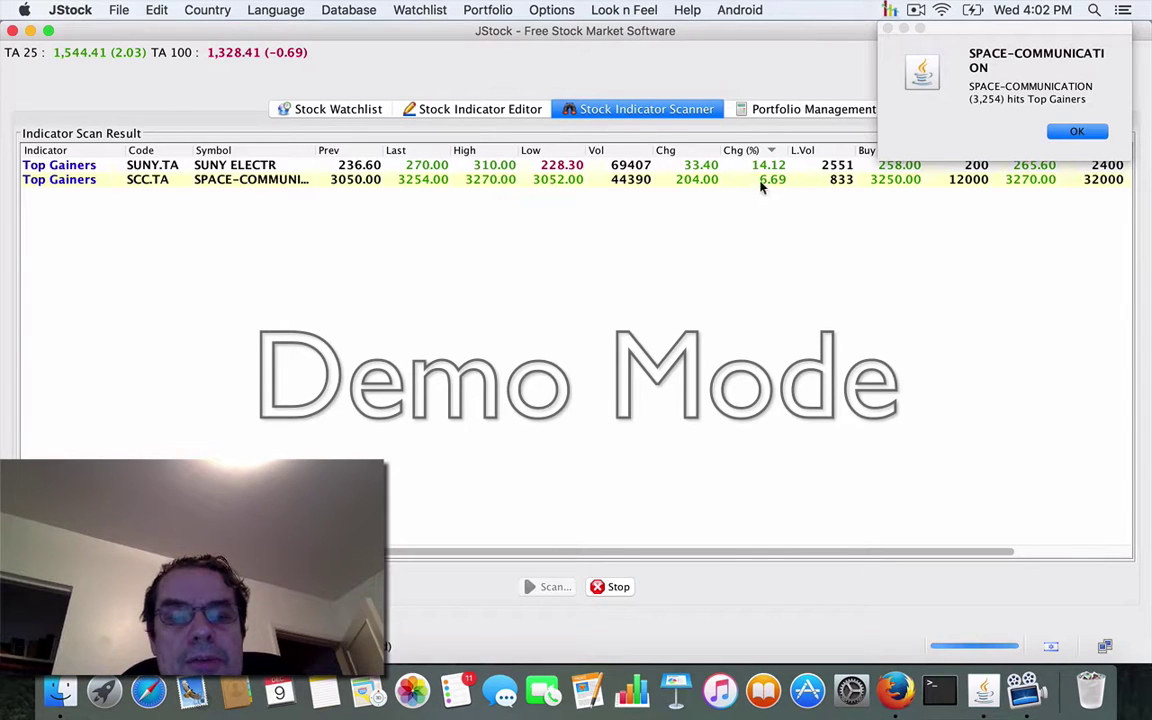
- Compare the Constant value of the Top Gainers indicator with the Chg (%) values in the scan results
{"action": "left_click", "coordinate": [465, 111]}
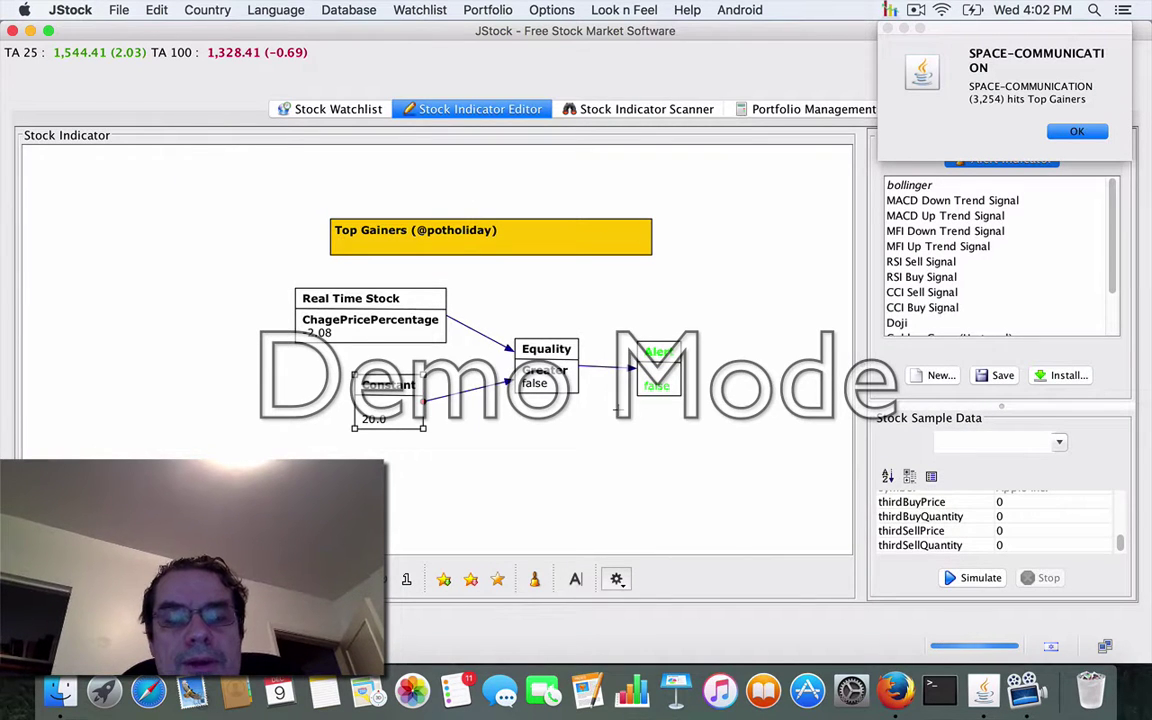
{"action": "left_click", "coordinate": [622, 111]}
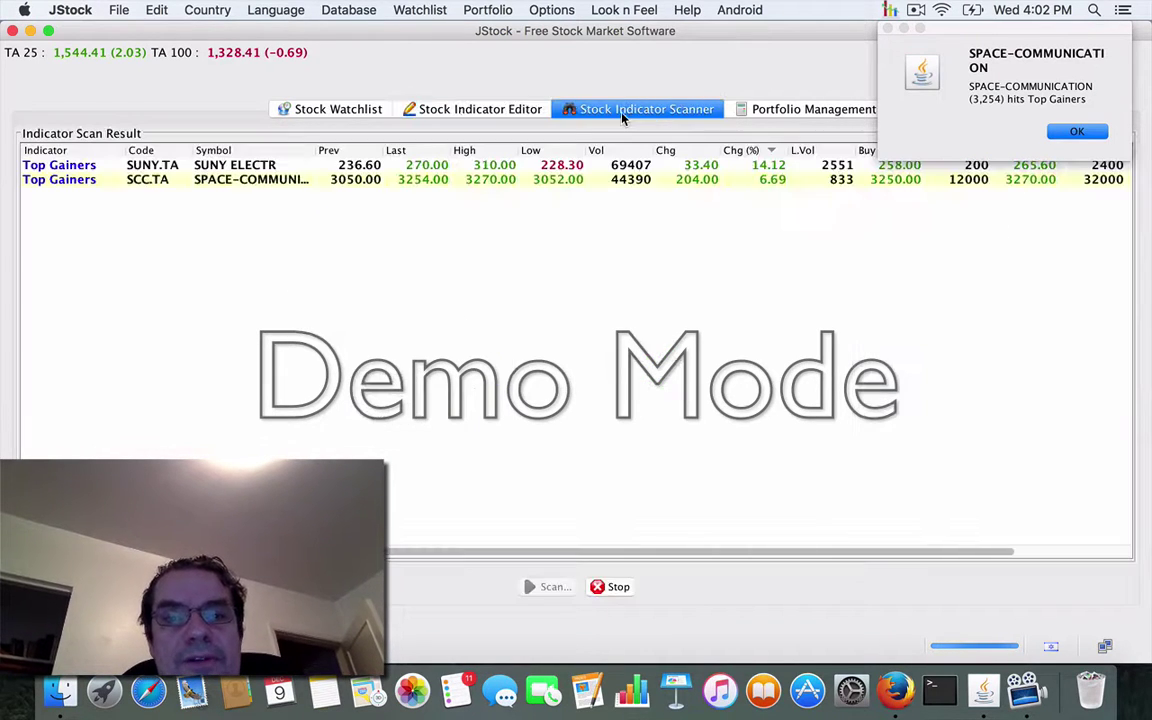
- Switch to Firefox and search the web for jstock in a new tab
{"action": "left_click", "coordinate": [897, 693]}
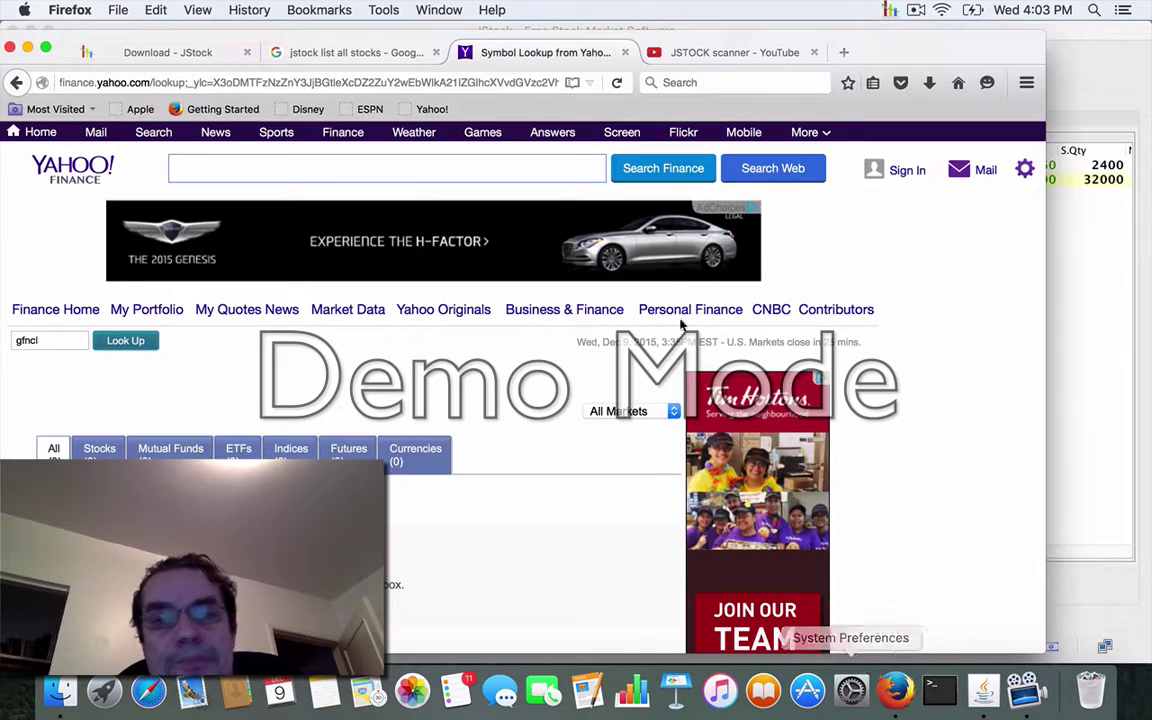
{"action": "left_click", "coordinate": [736, 56]}
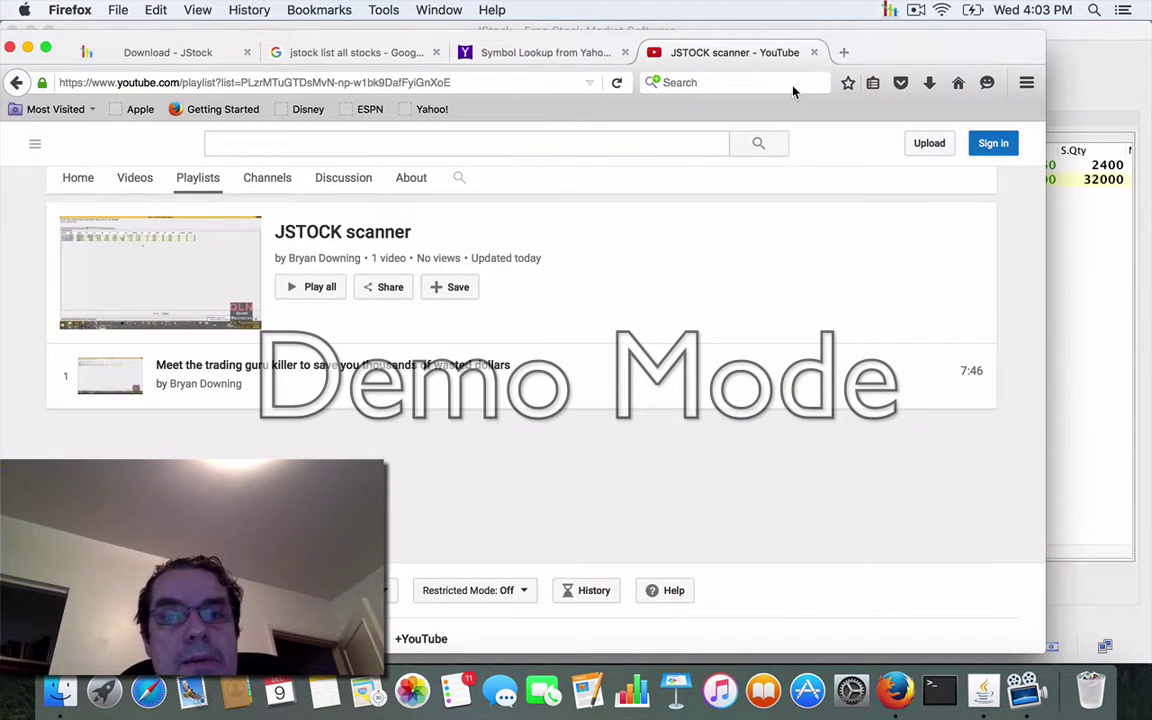
{"action": "left_click", "coordinate": [845, 53]}
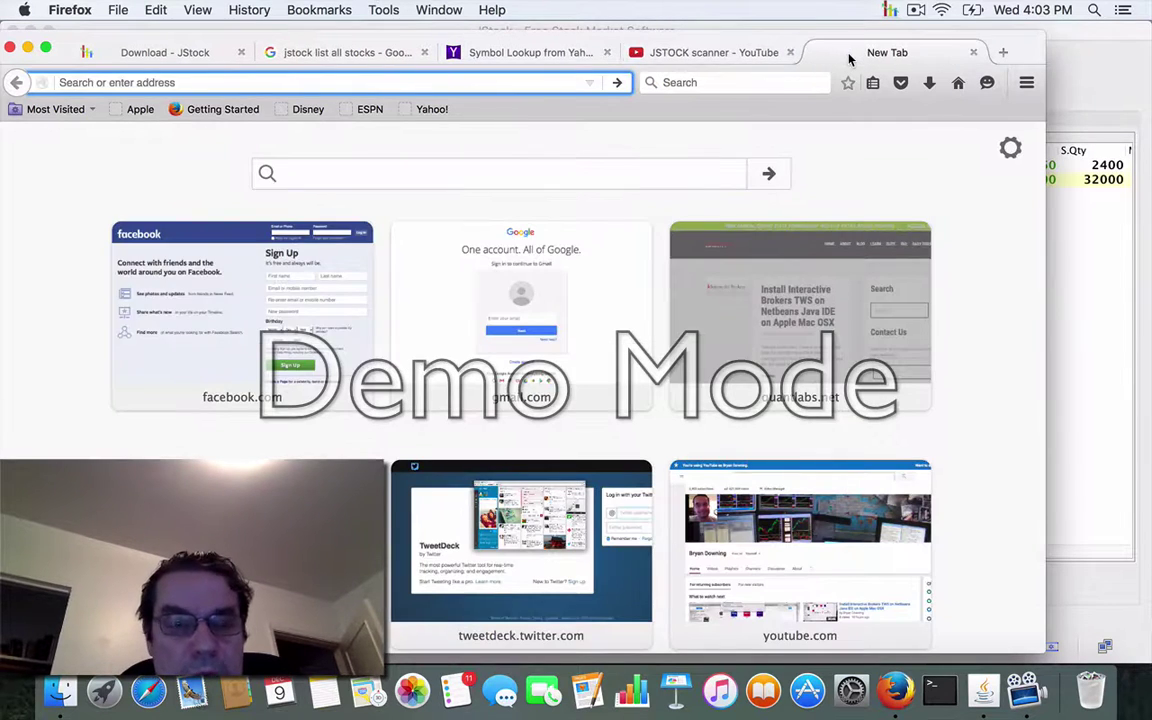
{"action": "type", "text": "jstock"}
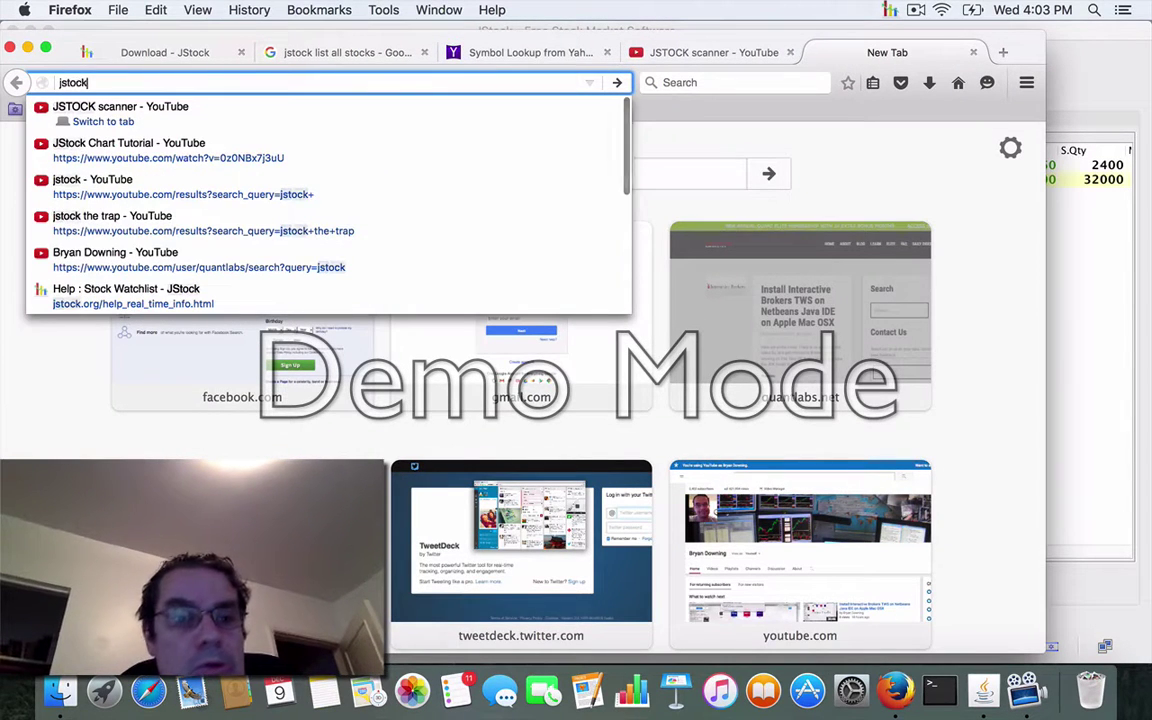
{"action": "key", "text": "Return"}
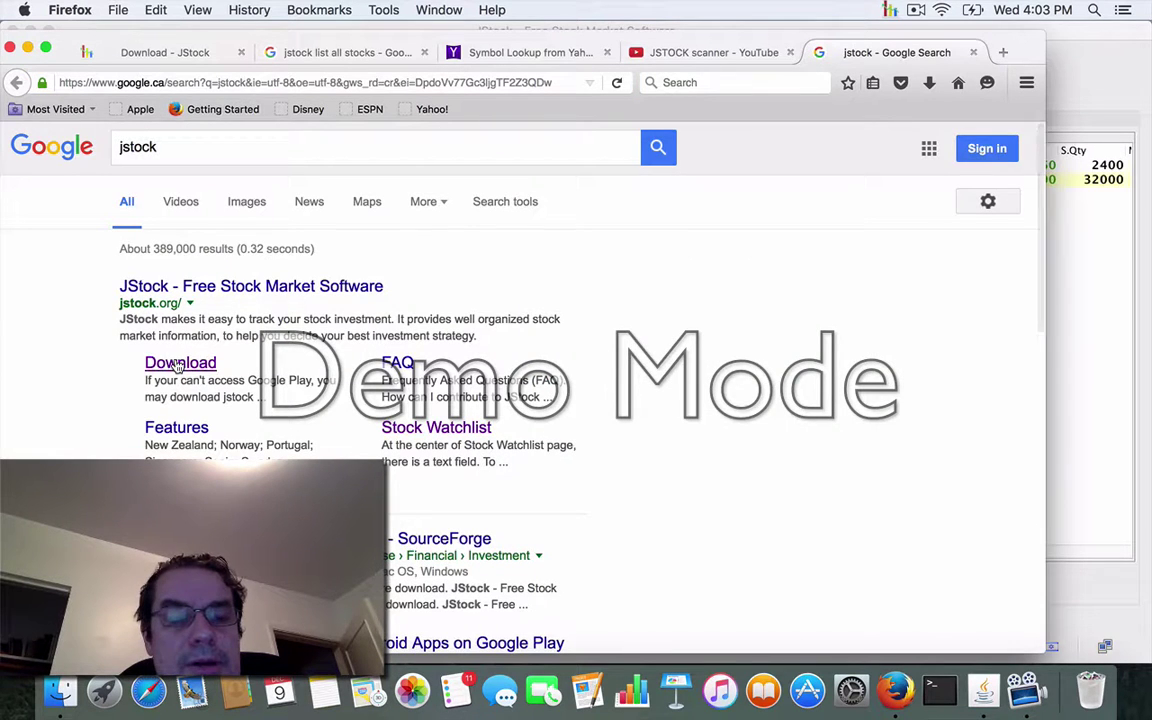
- Open the official jstock.org site from the search results and look over its homepage features
{"action": "left_click", "coordinate": [197, 288]}
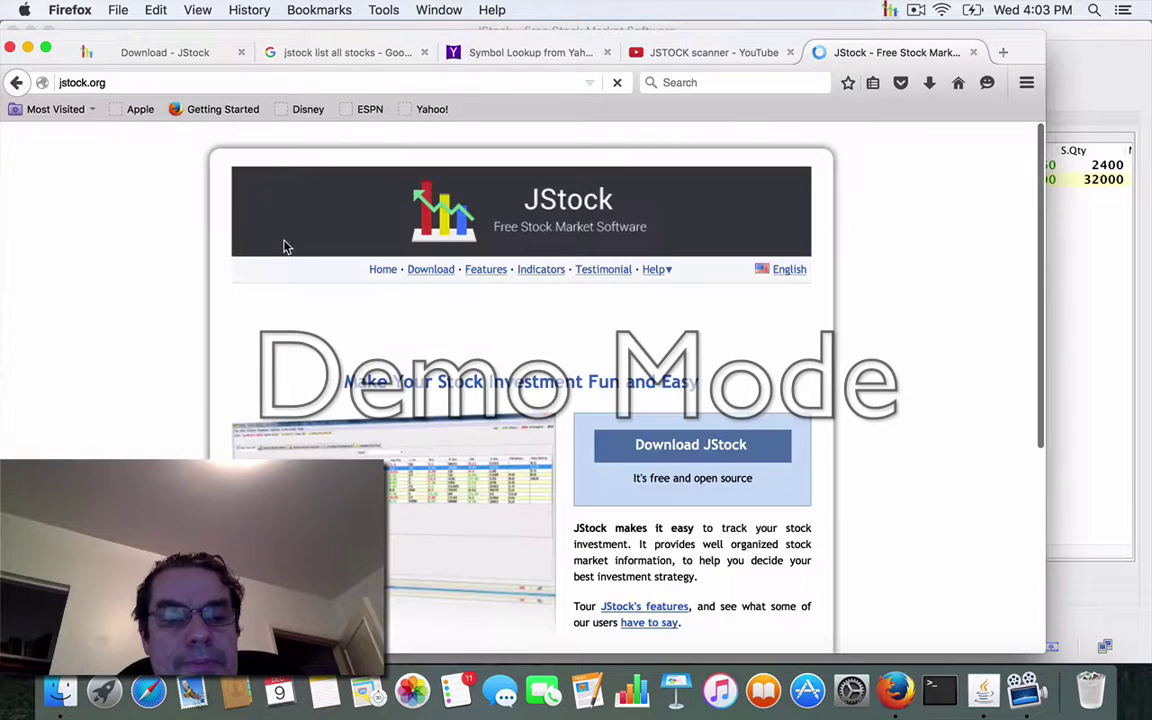
{"action": "scroll", "coordinate": [489, 446], "scroll_direction": "down", "scroll_amount": 2}
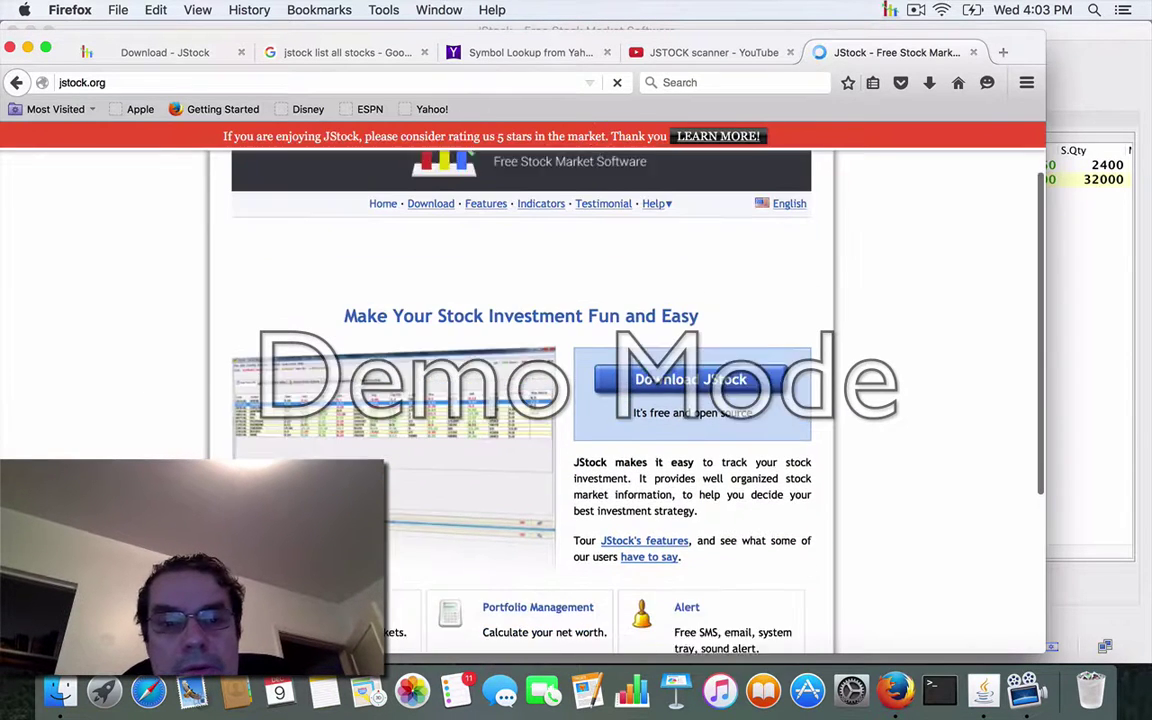
{"action": "scroll", "coordinate": [460, 500], "scroll_direction": "down", "scroll_amount": 5}
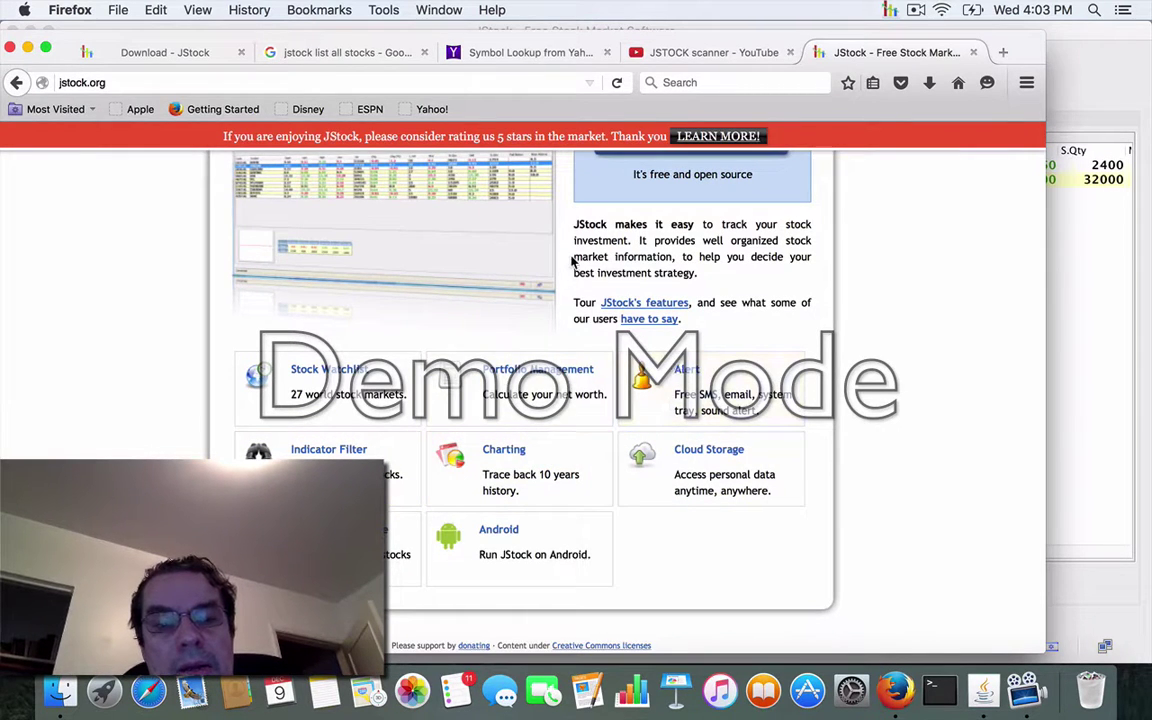
{"action": "scroll", "coordinate": [466, 296], "scroll_direction": "up", "scroll_amount": 5}
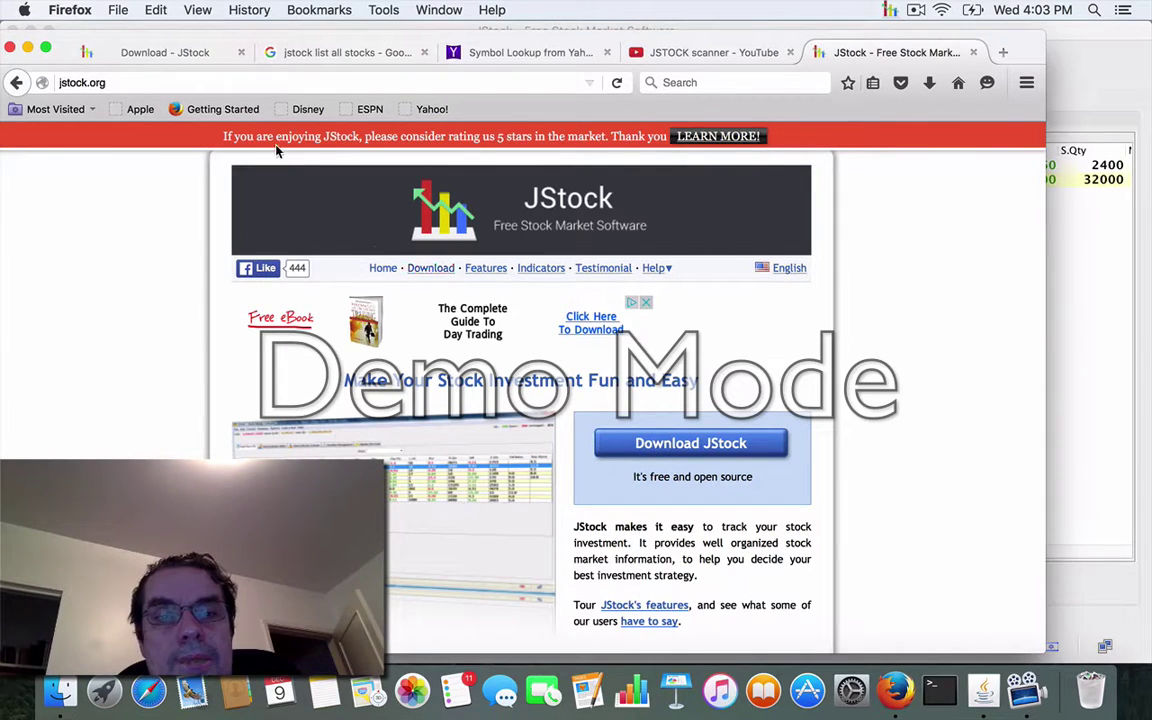
- Search the web for "jstock github" in the same tab
{"action": "left_click", "coordinate": [319, 82]}
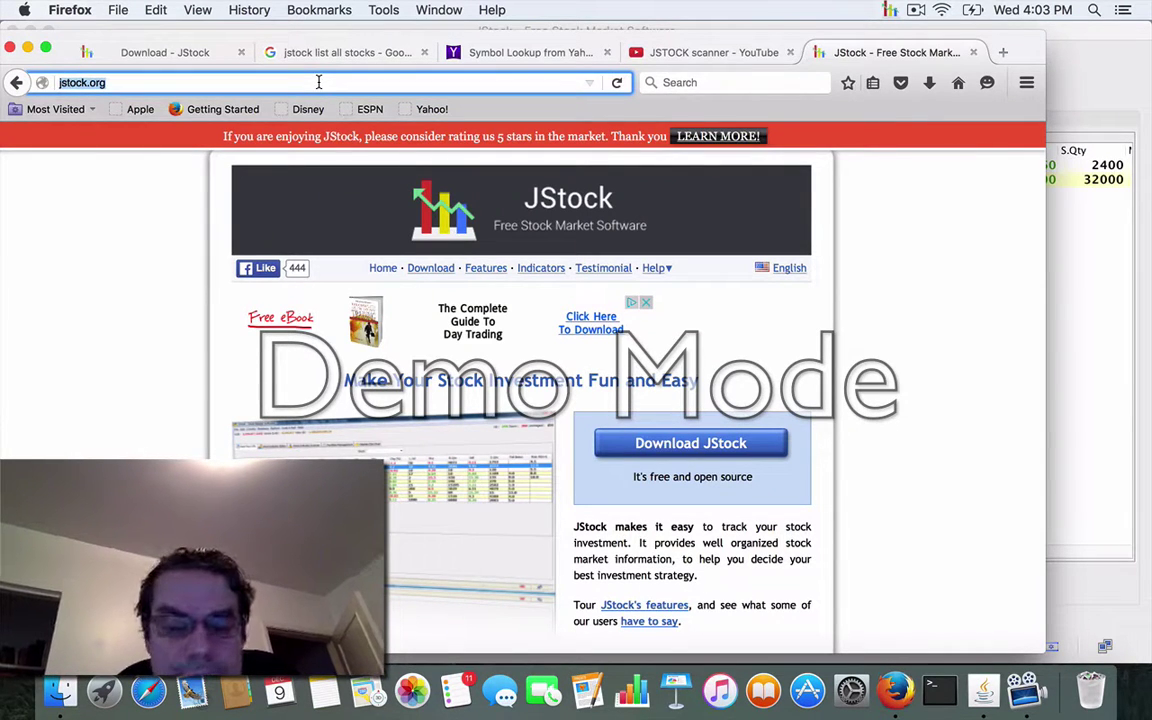
{"action": "type", "text": "sou"}
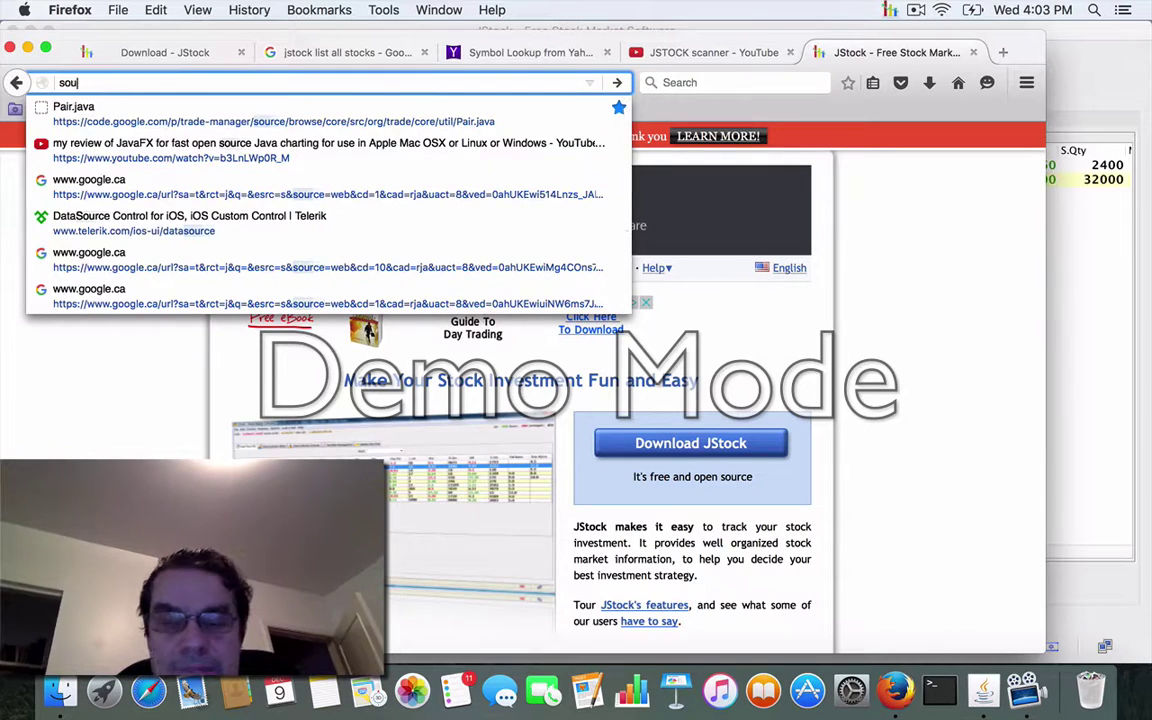
{"action": "key", "text": "BackSpace"}
{"action": "key", "text": "BackSpace"}
{"action": "key", "text": "BackSpace"}
{"action": "type", "text": "jstock "}
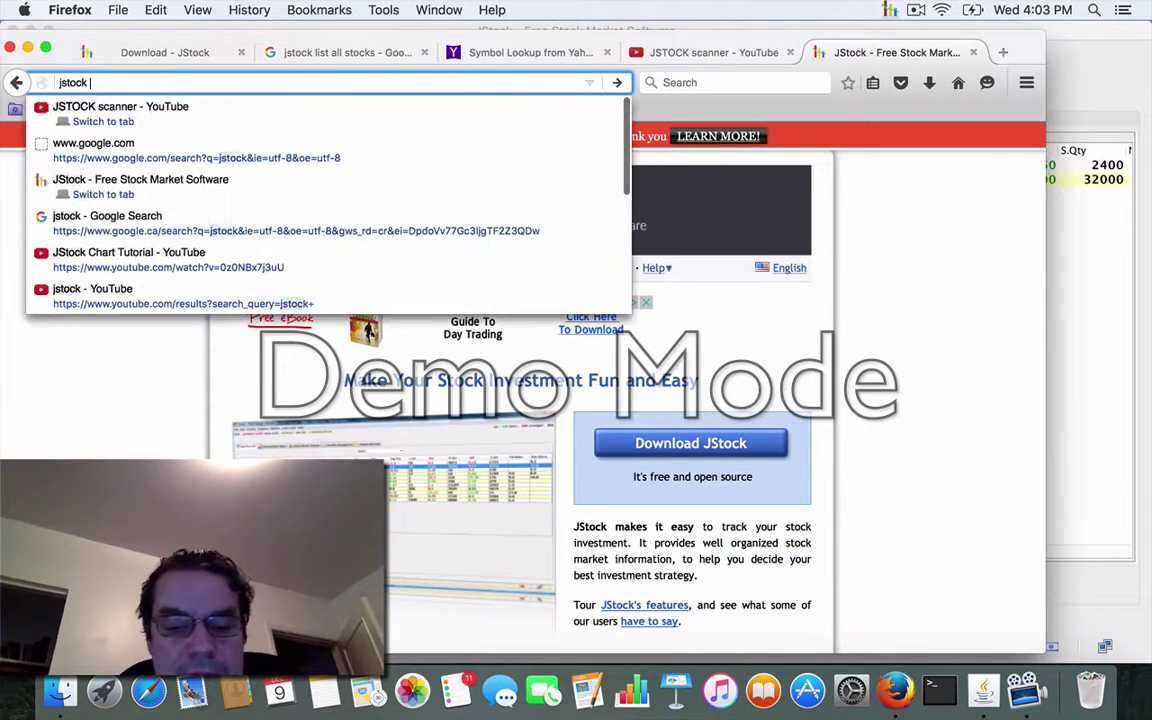
{"action": "type", "text": "github"}
{"action": "key", "text": "Return"}
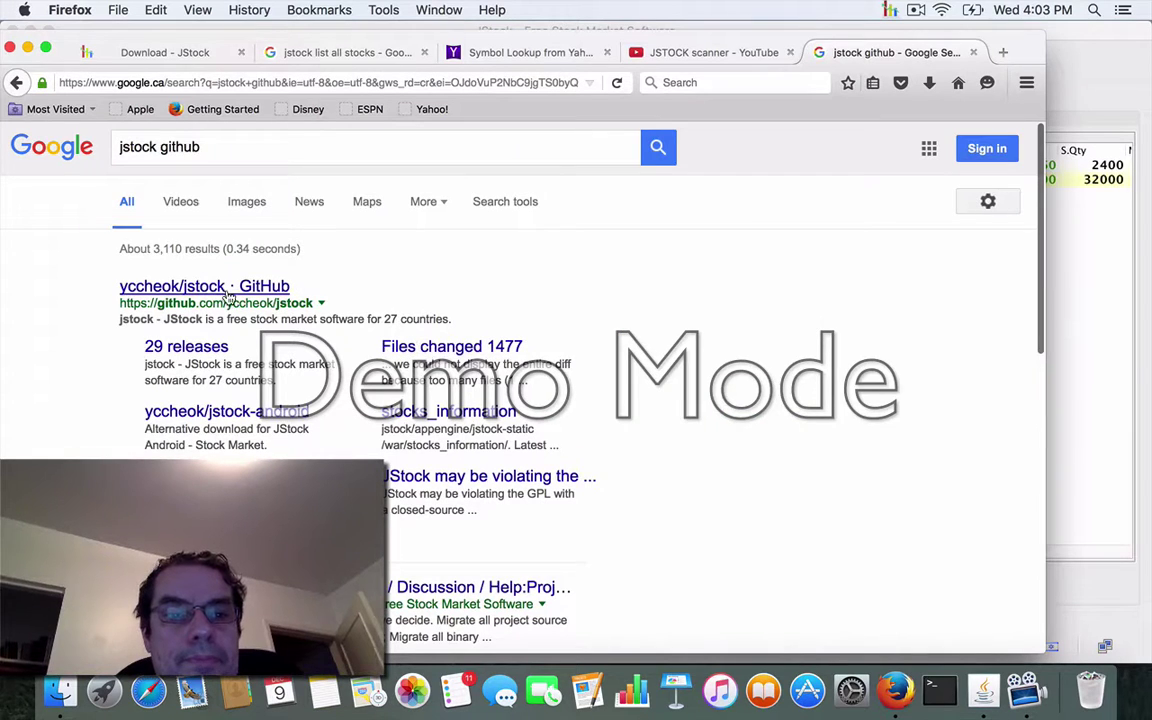
- Open the jstock repository on GitHub, view its owner's profile and return to the repository
{"action": "left_click", "coordinate": [227, 289]}
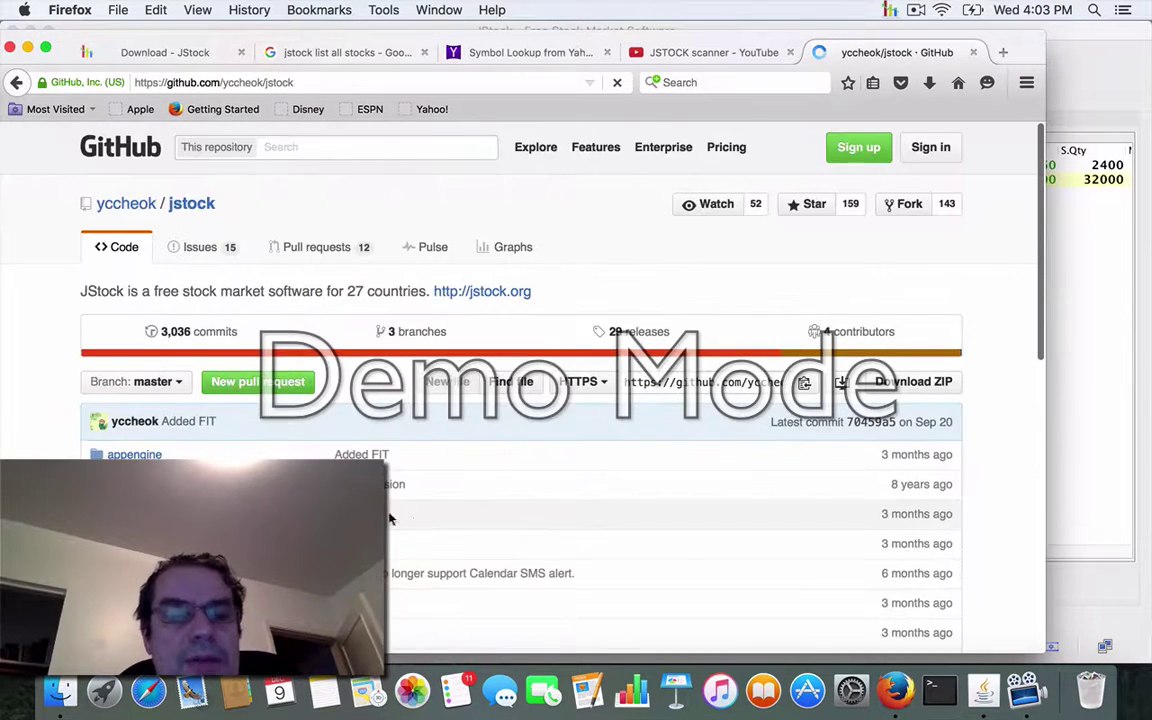
{"action": "left_click", "coordinate": [134, 201]}
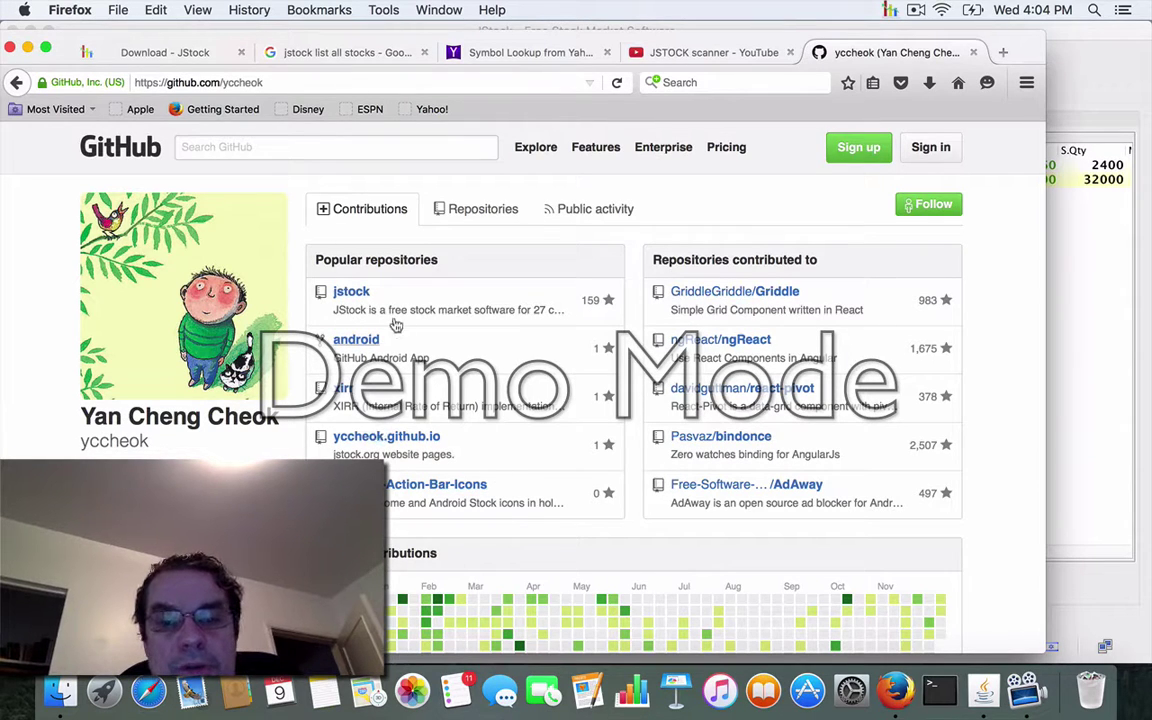
{"action": "left_click", "coordinate": [343, 294]}
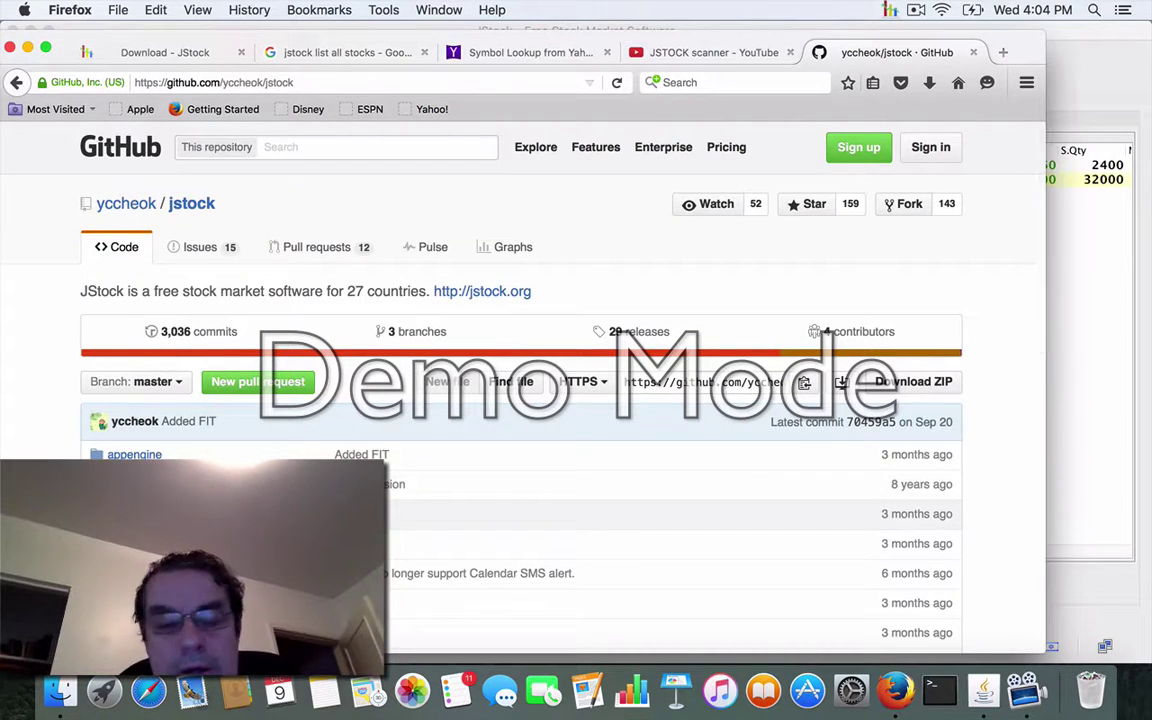
- Browse the repository's src folder and its assets subfolder, ending back in src
{"action": "scroll", "coordinate": [553, 471], "scroll_direction": "down", "scroll_amount": 5}
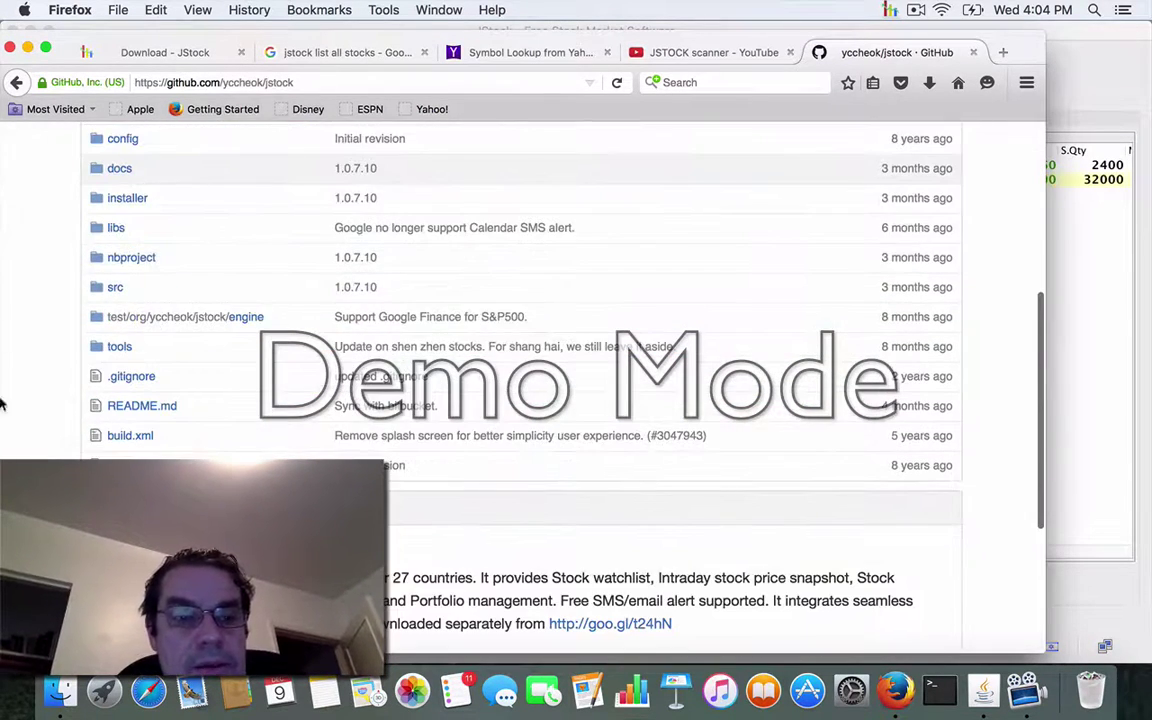
{"action": "left_click", "coordinate": [114, 288]}
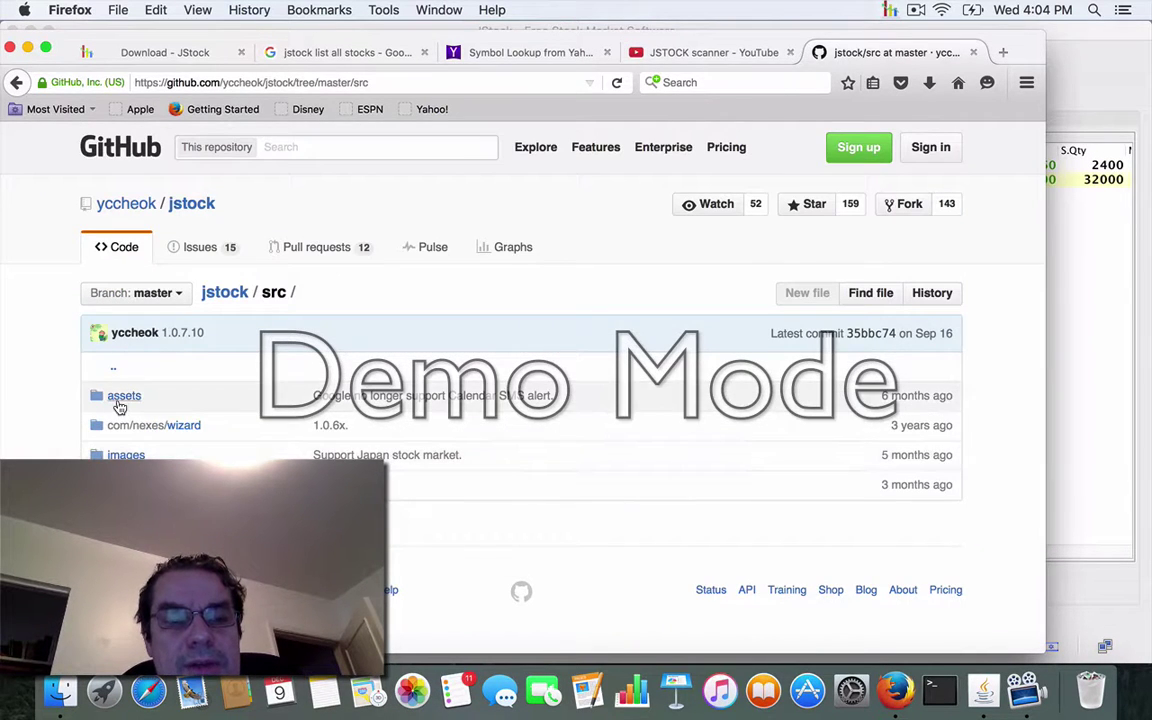
{"action": "left_click", "coordinate": [122, 396]}
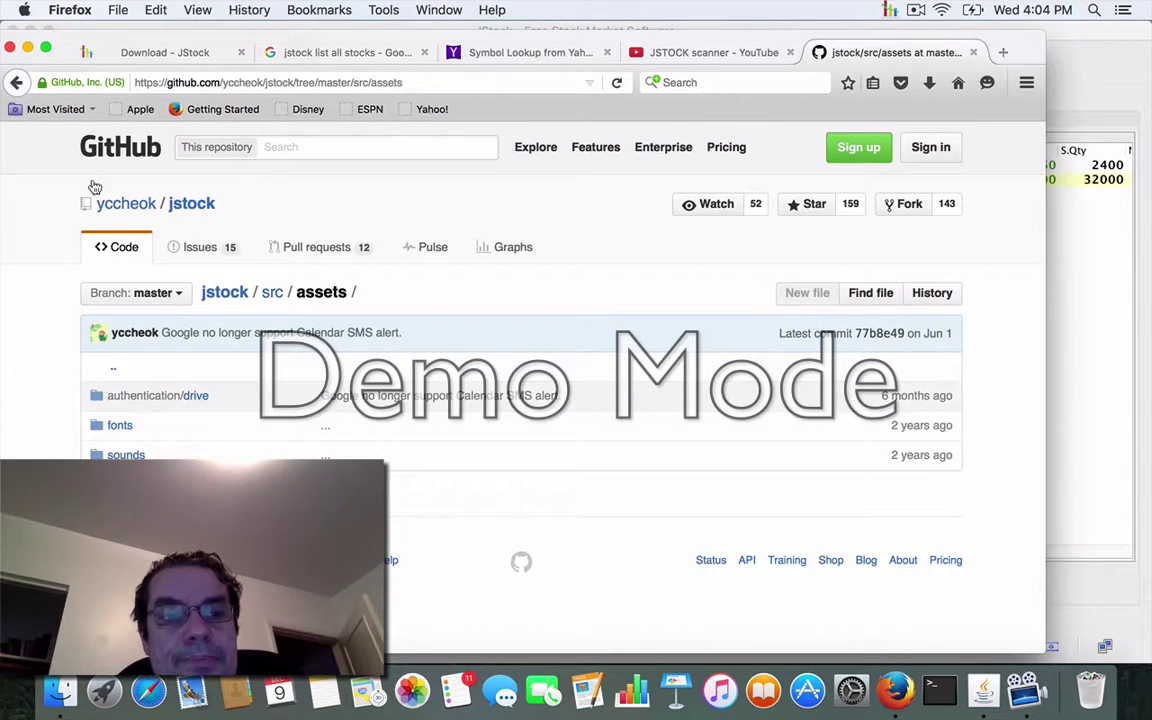
{"action": "left_click", "coordinate": [16, 84]}
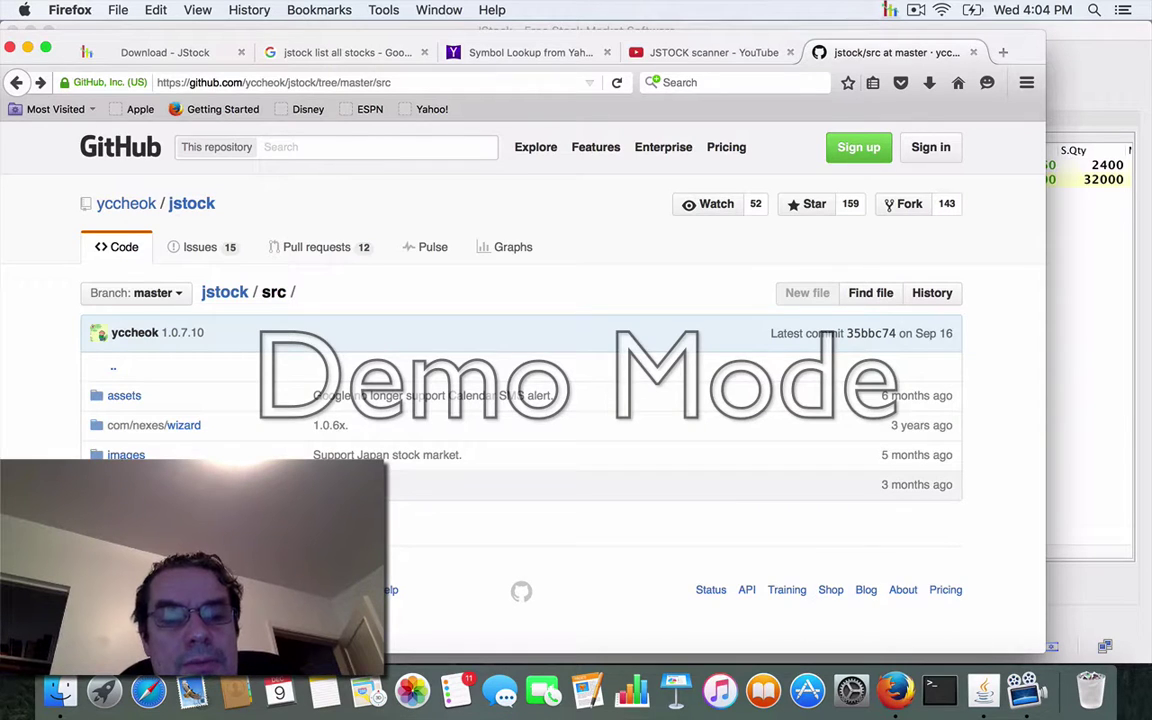
- Look through the engine folder and the analysis source files of the jstock package under src/org
{"action": "left_click", "coordinate": [115, 484]}
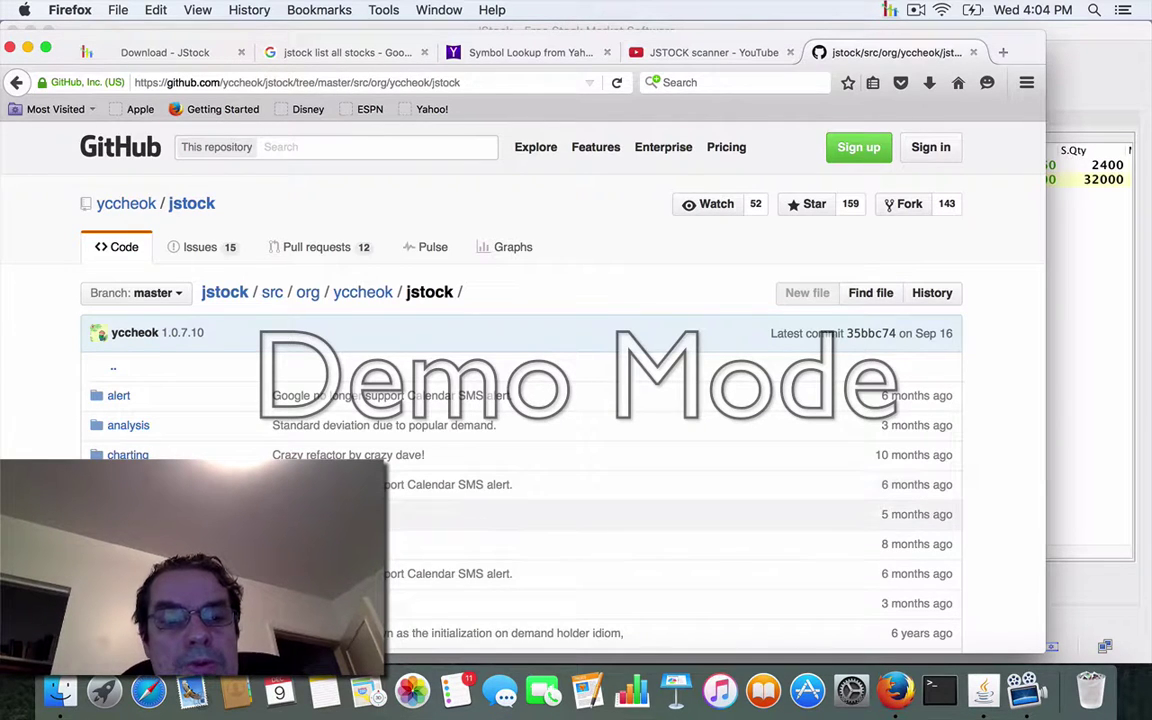
{"action": "left_click", "coordinate": [115, 514]}
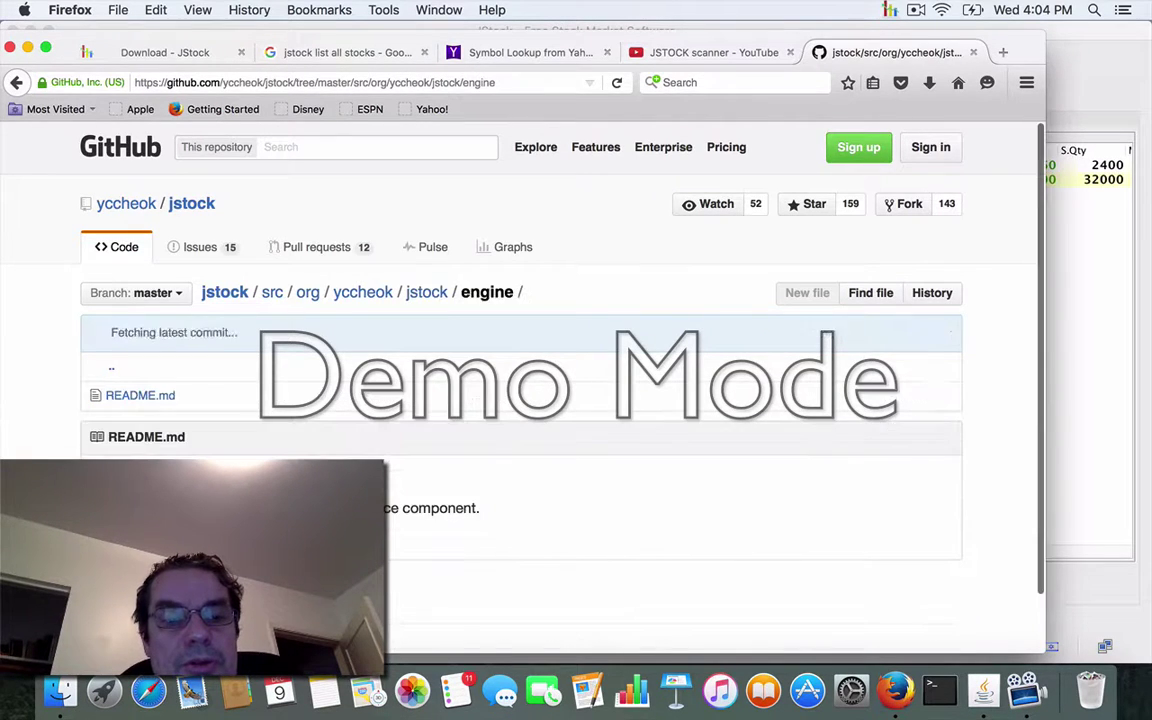
{"action": "left_click", "coordinate": [426, 292]}
{"action": "left_click", "coordinate": [133, 425]}
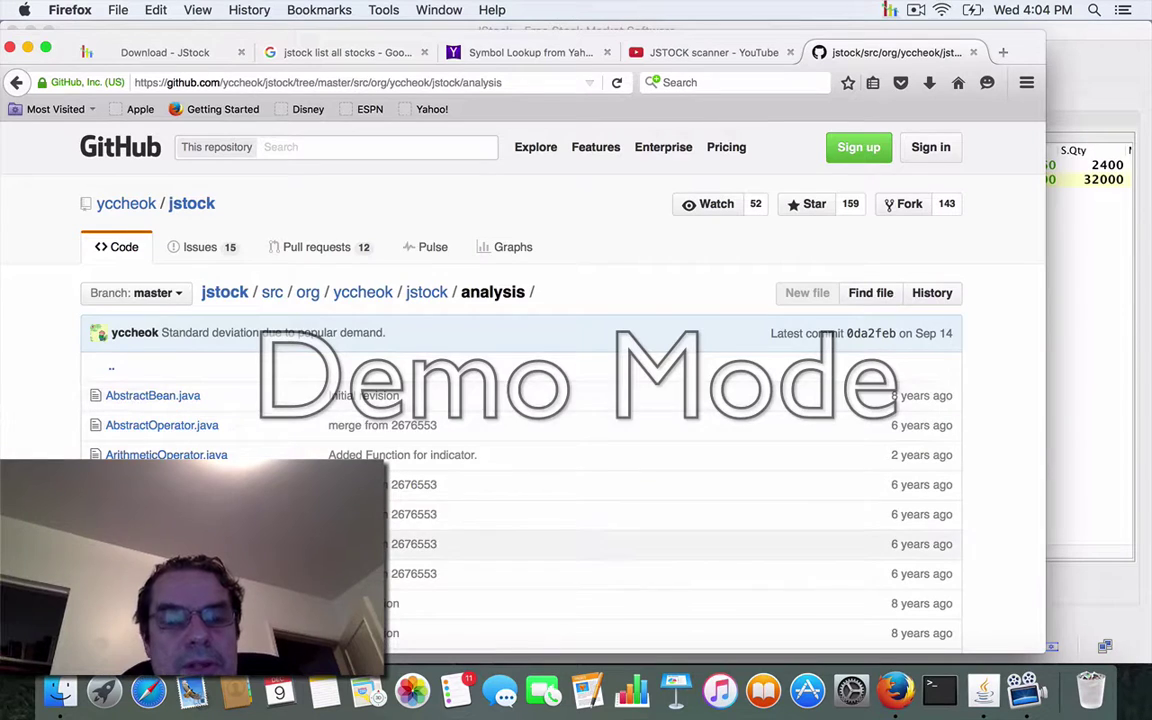
{"action": "scroll", "coordinate": [540, 450], "scroll_direction": "down", "scroll_amount": 10}
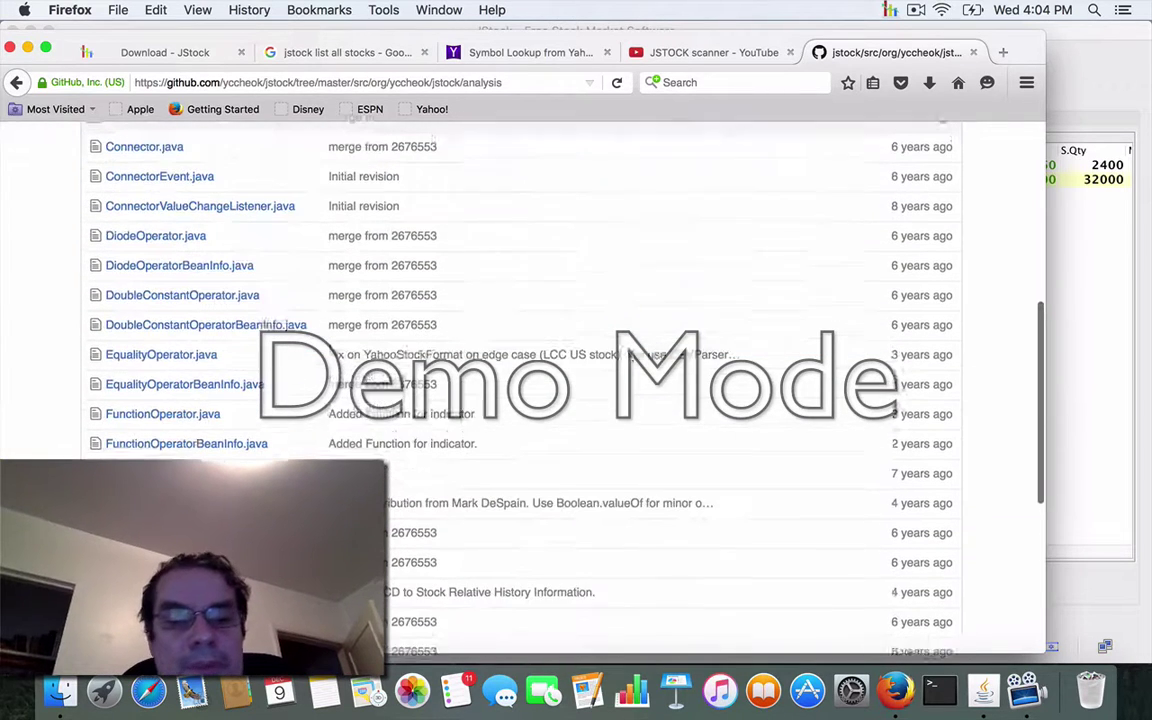
- Switch back to JStock, dismiss the stock alert and take a look at Portfolio Management before returning to the scanner
{"action": "left_click", "coordinate": [983, 690]}
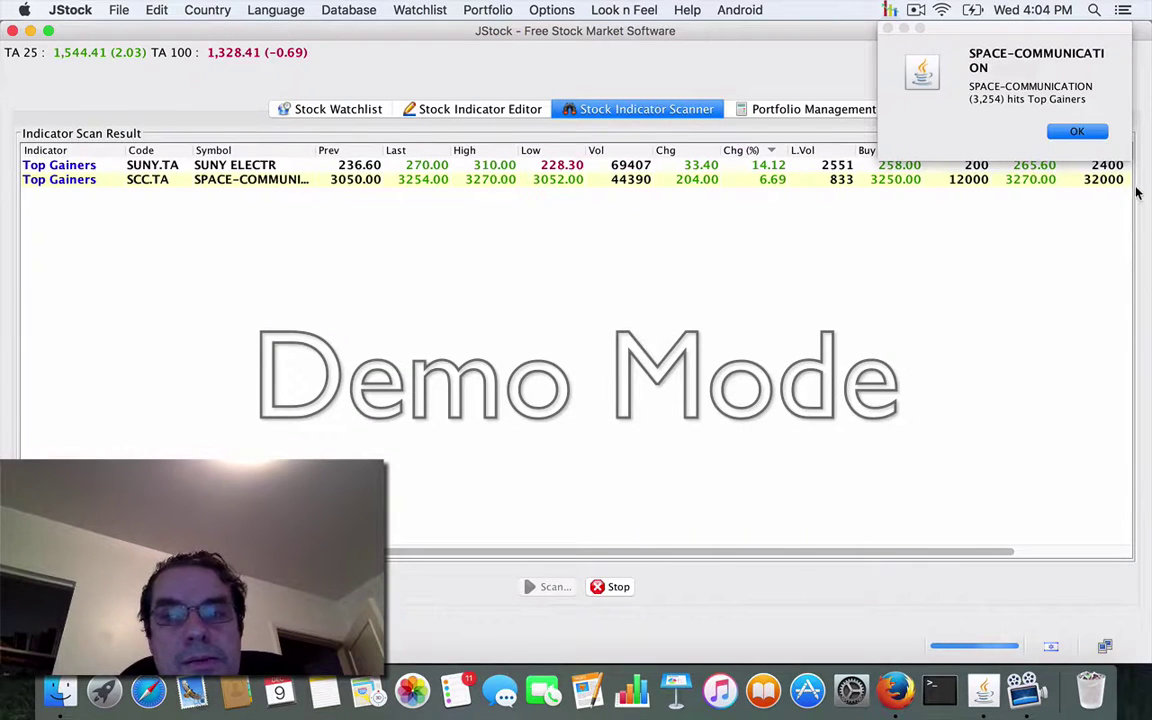
{"action": "left_click", "coordinate": [1084, 132]}
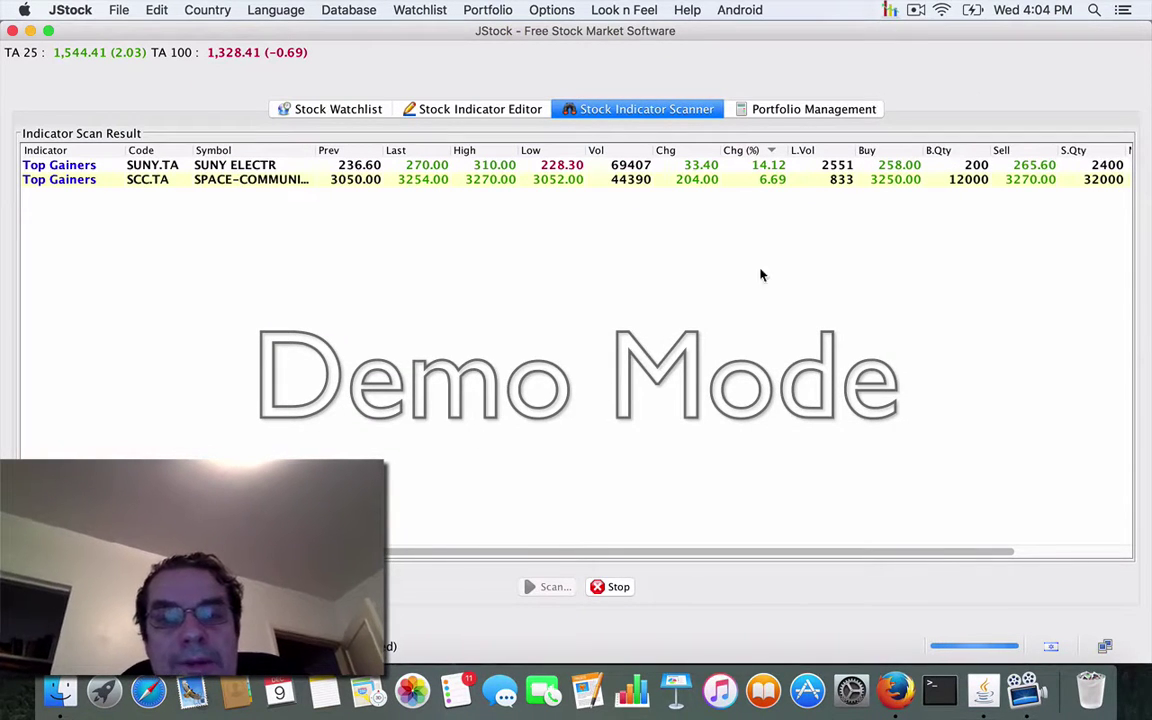
{"action": "left_click", "coordinate": [812, 110]}
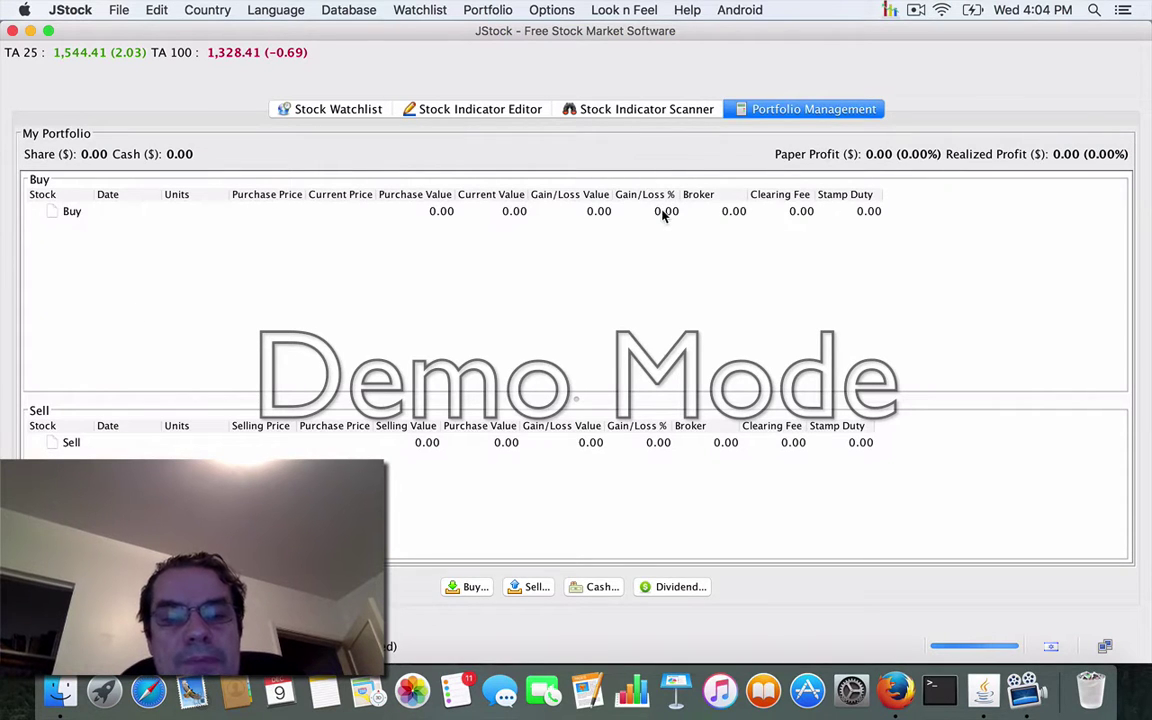
{"action": "left_click", "coordinate": [608, 112]}
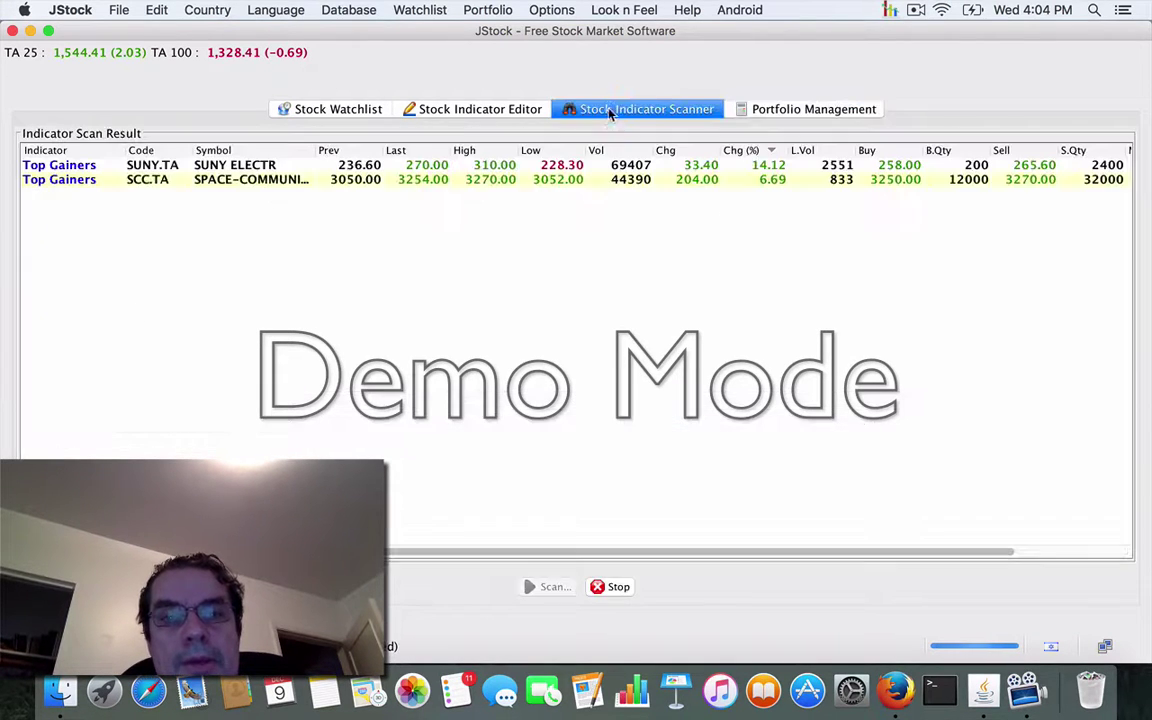
- Revisit the Stock Indicator Editor and the Stock Watchlist, ending on the Top Gainers indicator diagram
{"action": "left_click", "coordinate": [455, 110]}
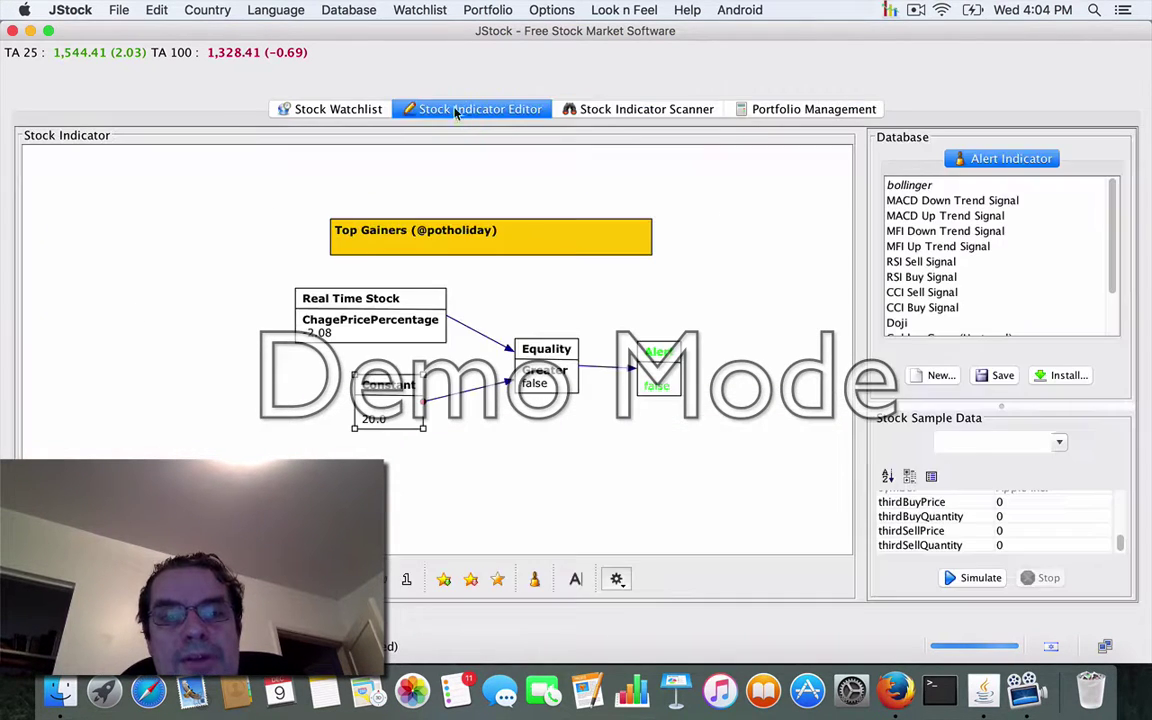
{"action": "left_click", "coordinate": [327, 108]}
{"action": "left_click", "coordinate": [508, 113]}
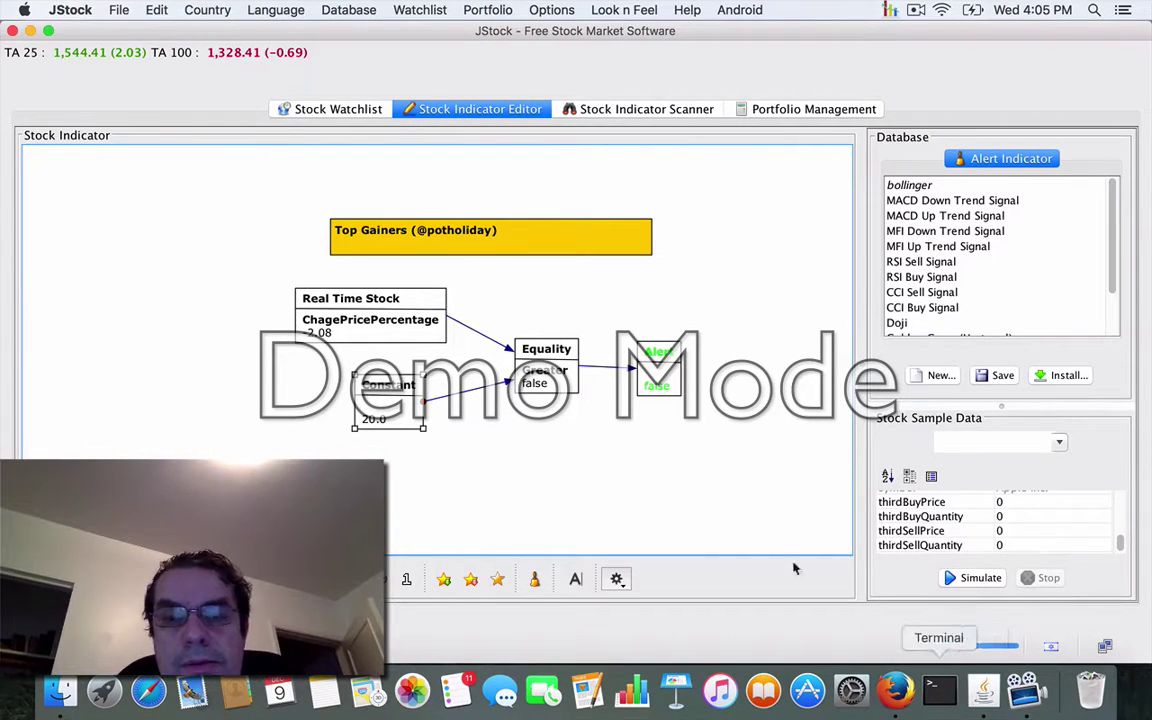
- Review the further columns of the Israeli scan results and the list of supported countries without changing the country
{"action": "left_click", "coordinate": [575, 109]}
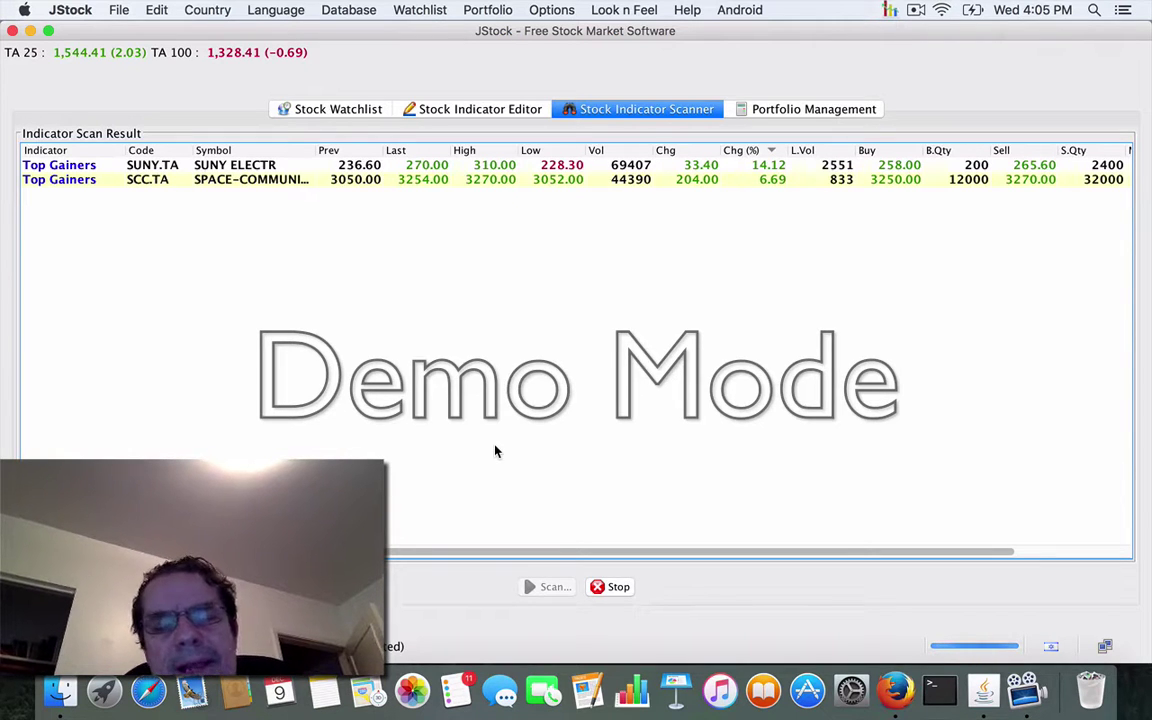
{"action": "scroll", "coordinate": [349, 253], "scroll_direction": "right", "scroll_amount": 3}
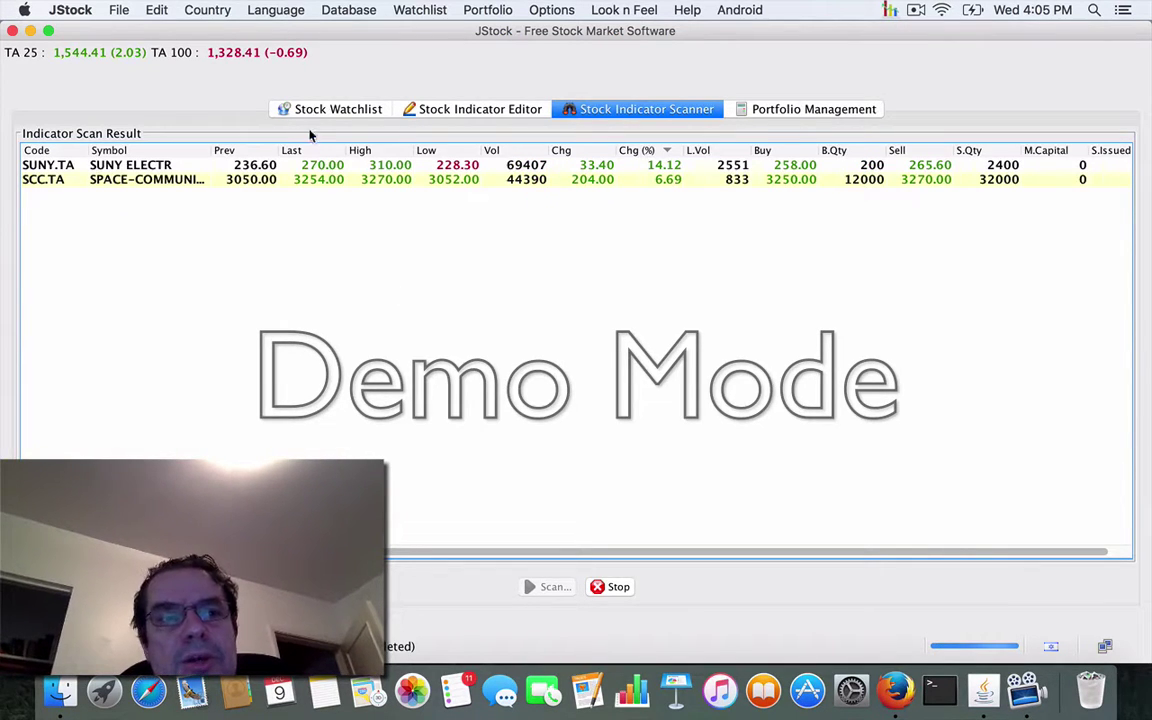
{"action": "left_click", "coordinate": [196, 12]}
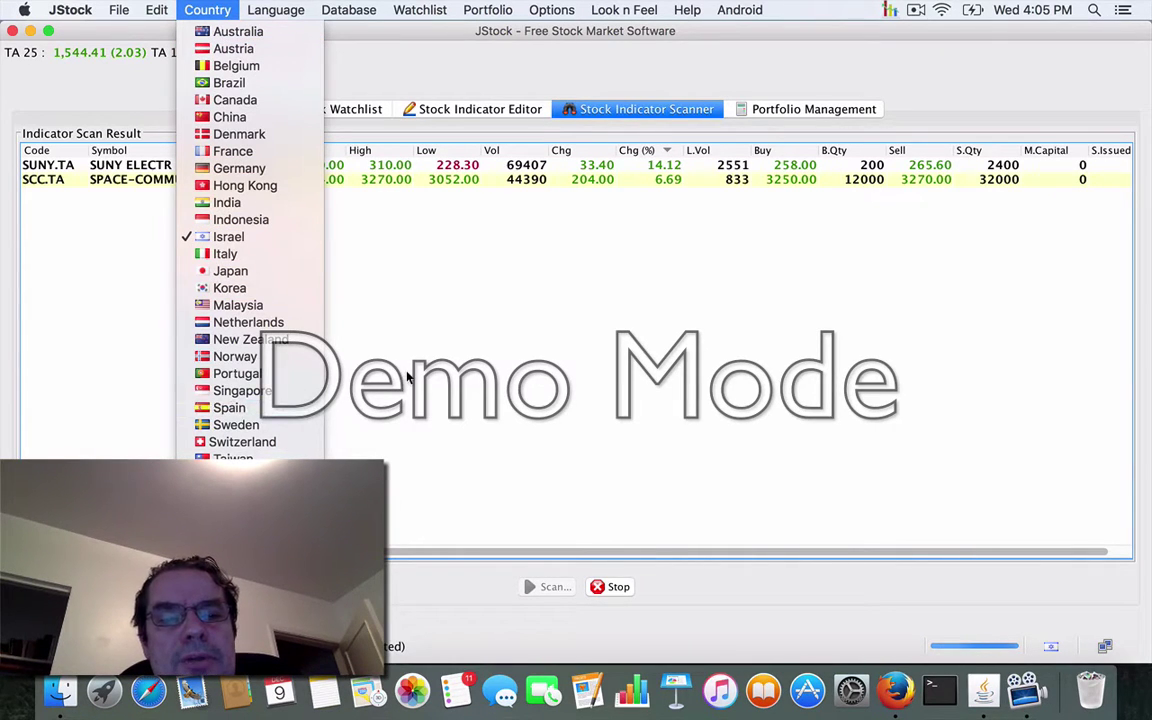
{"action": "left_click", "coordinate": [362, 316]}
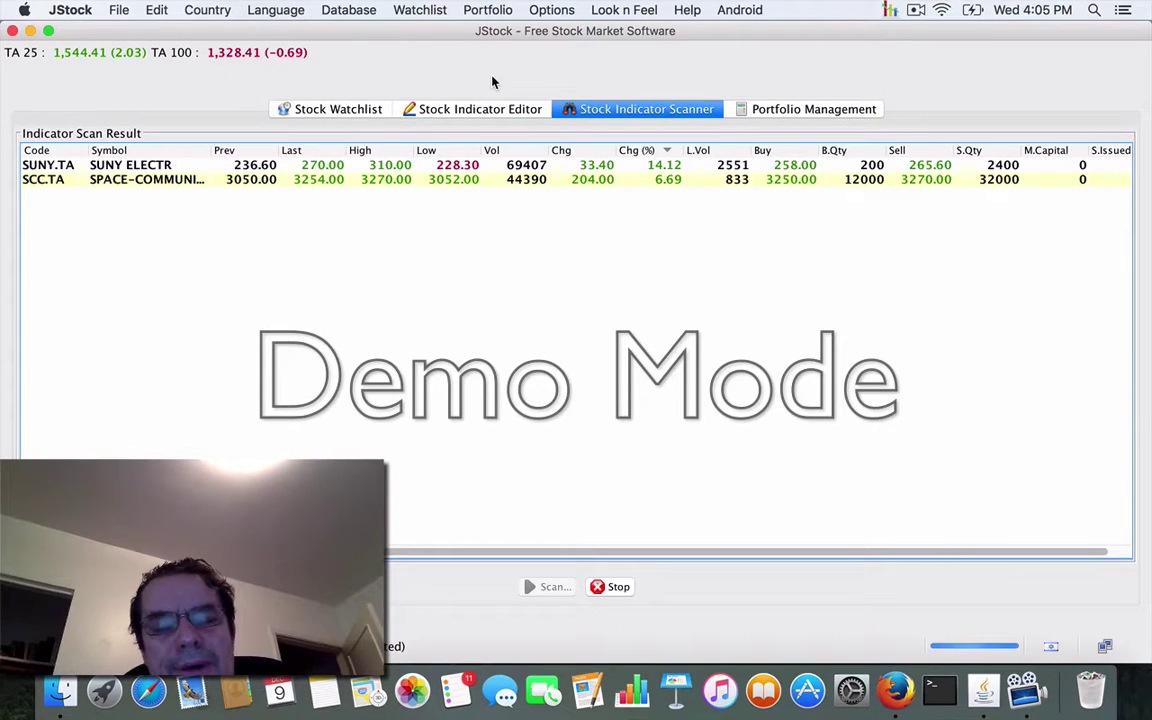